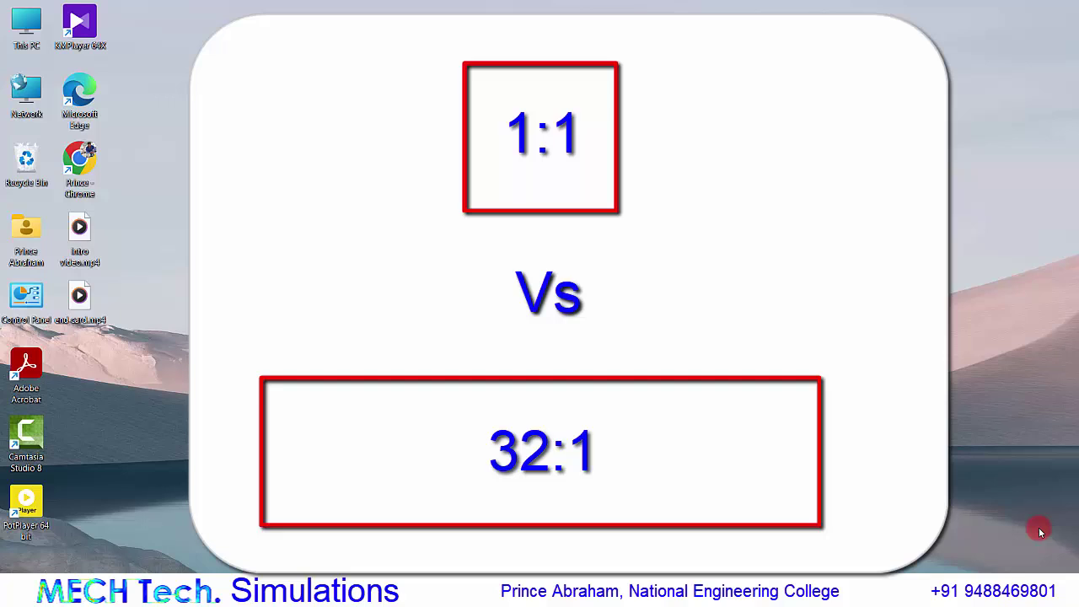
# Launch Workbench 2025 R2 and add a Fluid Flow (Fluent) analysis system to the project.
pyautogui.press('super')
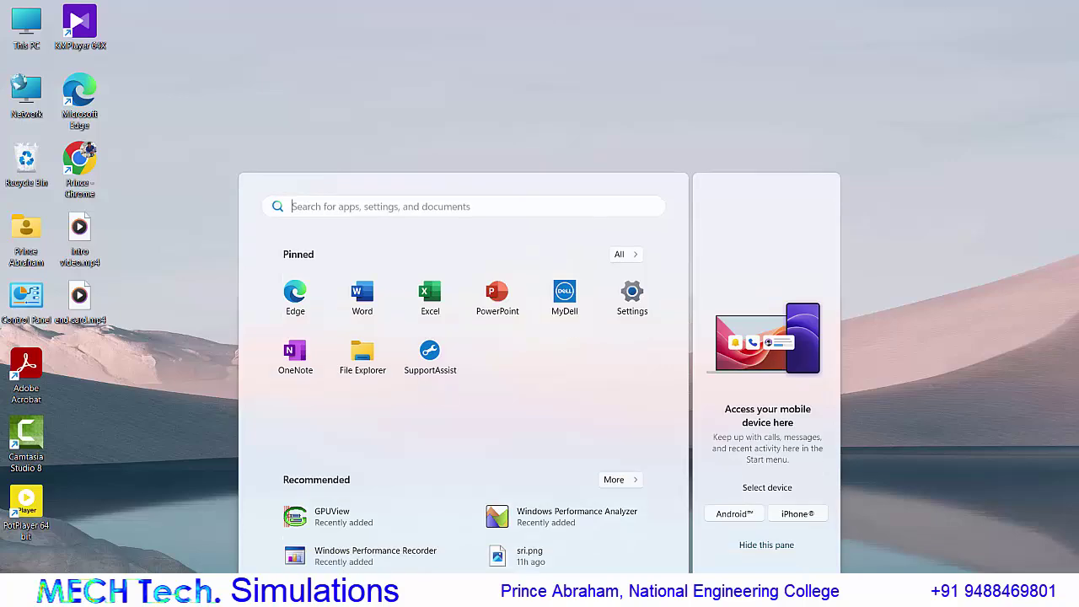
pyautogui.write('workbench')
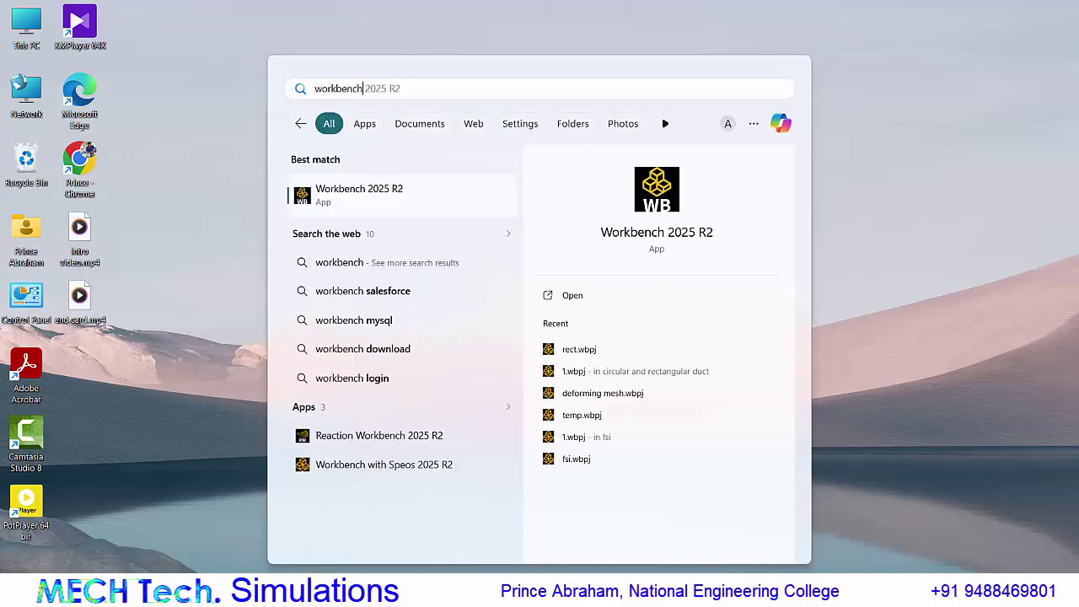
pyautogui.press('Return')
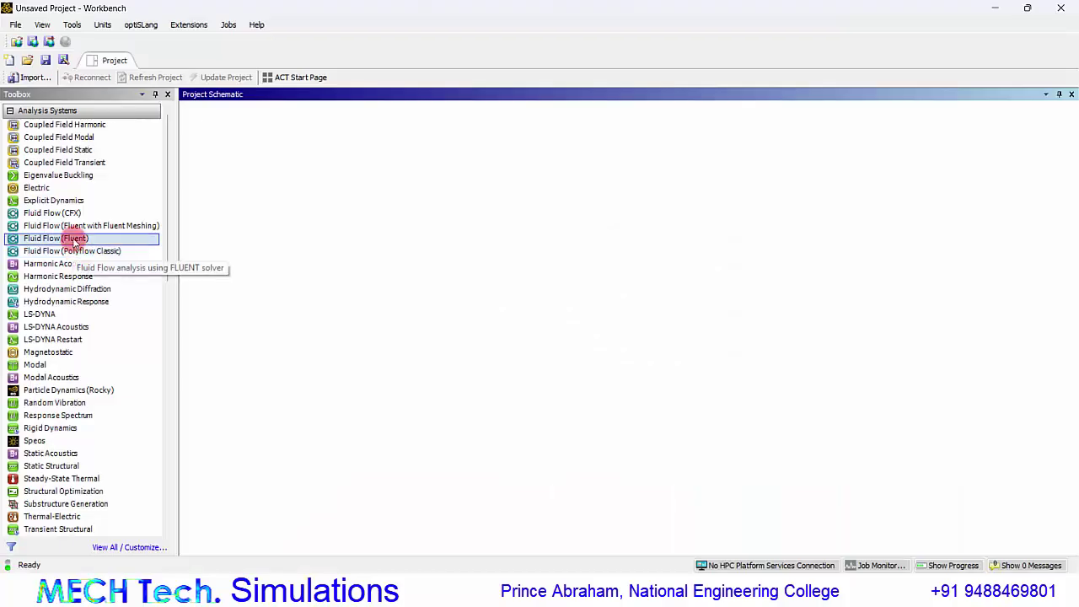
pyautogui.doubleClick(74, 240)
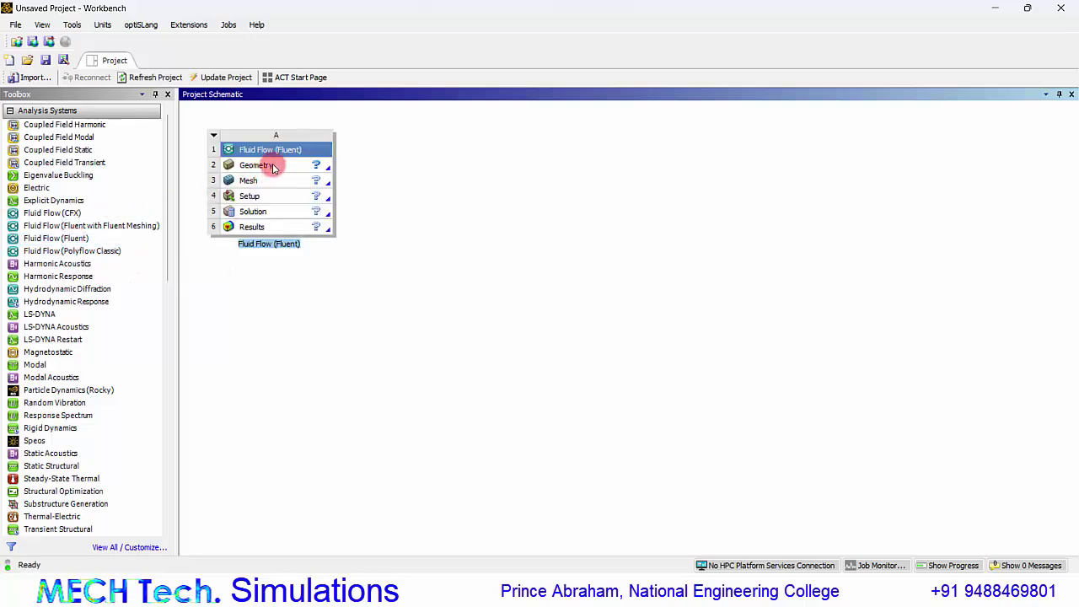
# Open a new DesignModeler geometry for the Fluent system and set the length unit to millimetres.
pyautogui.rightClick(272, 168)
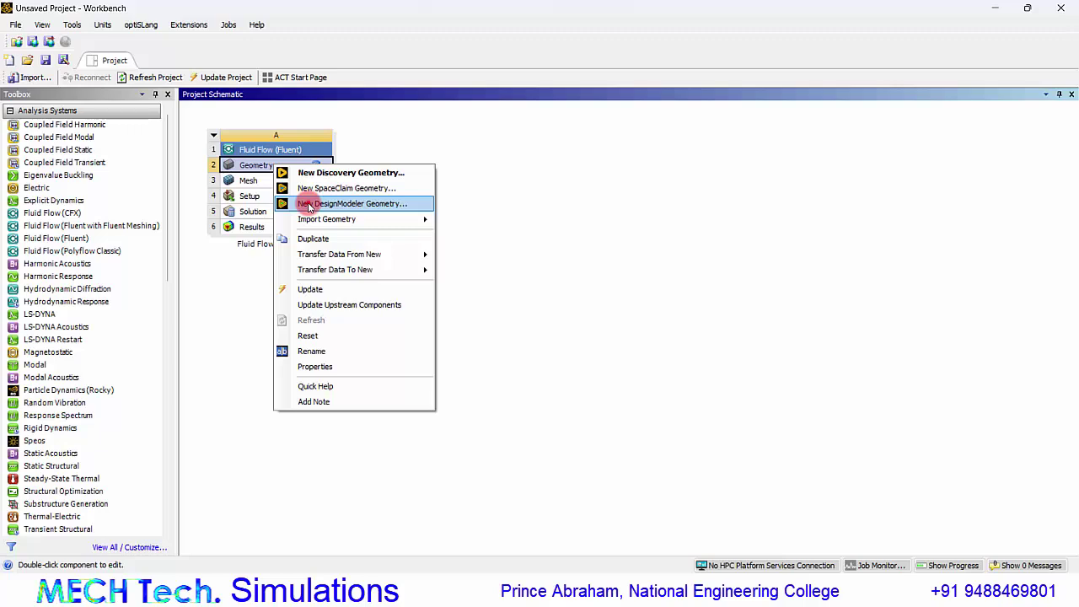
pyautogui.click(309, 204)
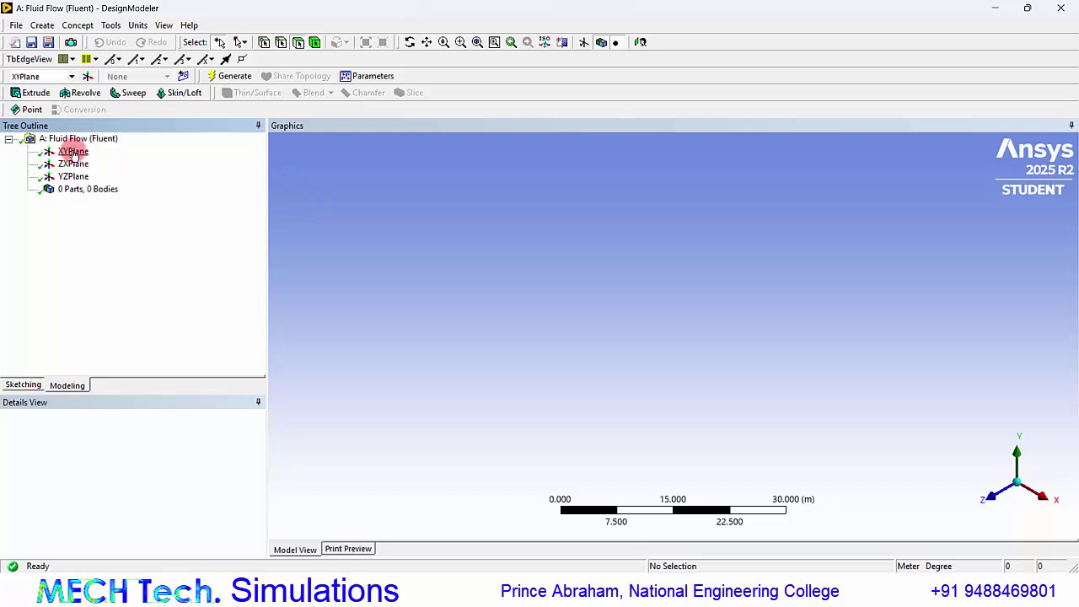
pyautogui.click(74, 152)
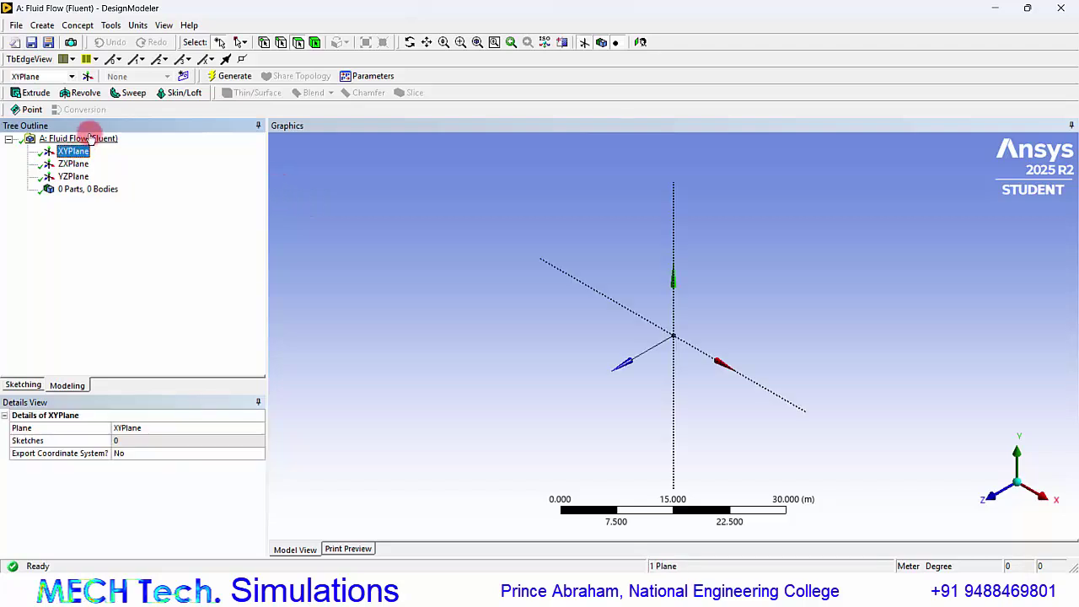
pyautogui.click(138, 25)
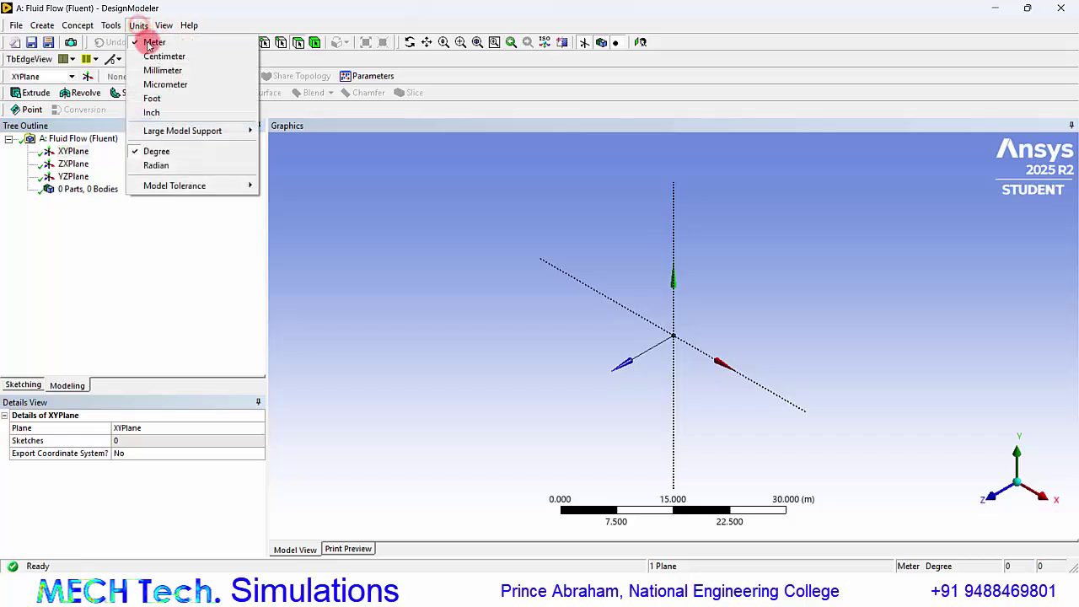
pyautogui.click(158, 67)
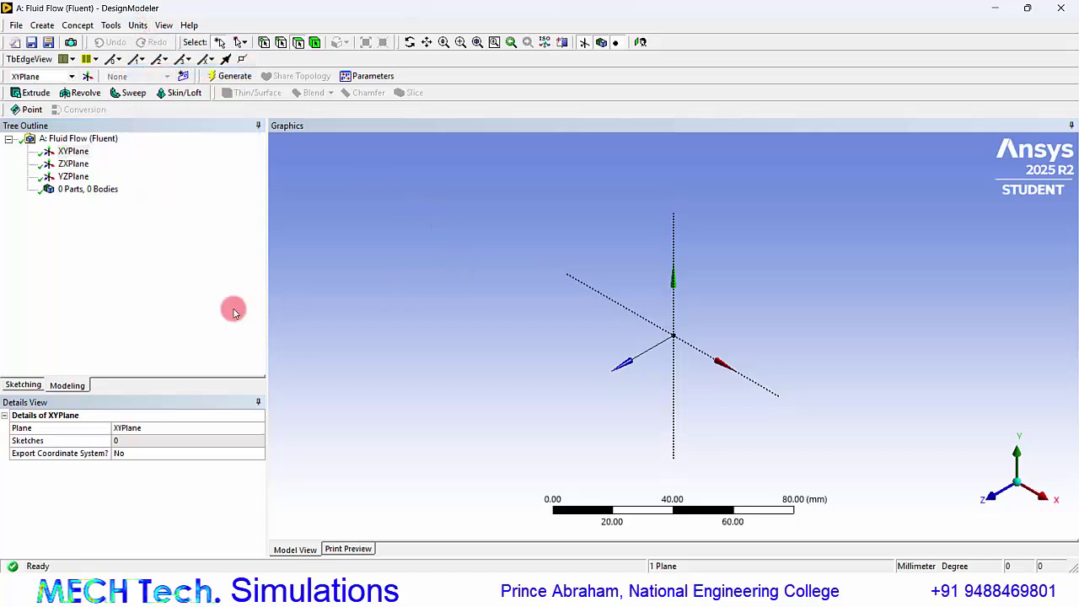
# Sketch a rectangle about 77 mm wide and 33 mm high on the XY plane, with one corner at the origin.
pyautogui.click(74, 152)
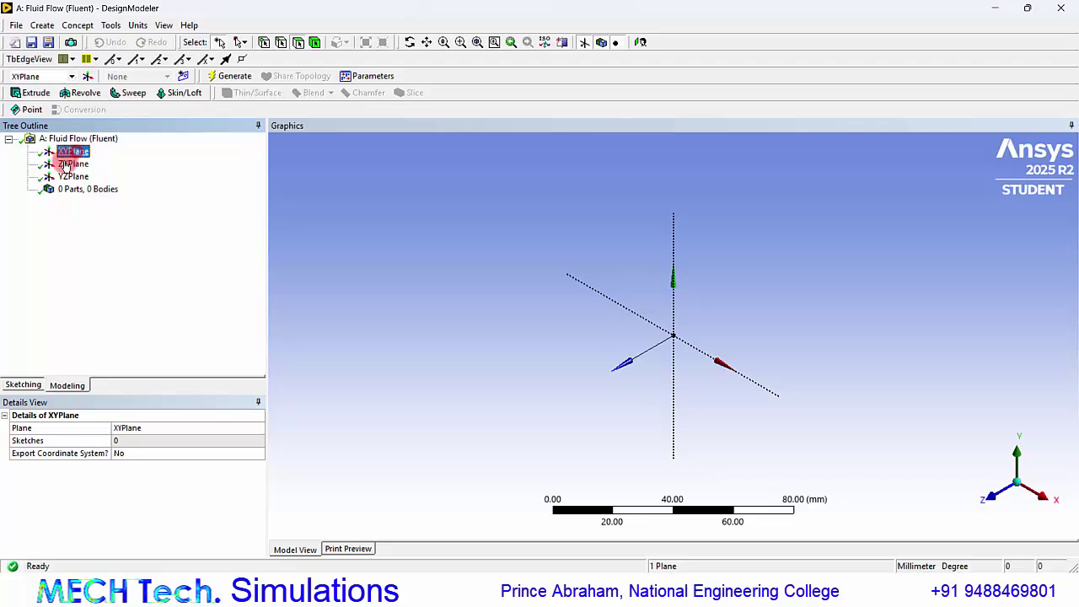
pyautogui.click(23, 385)
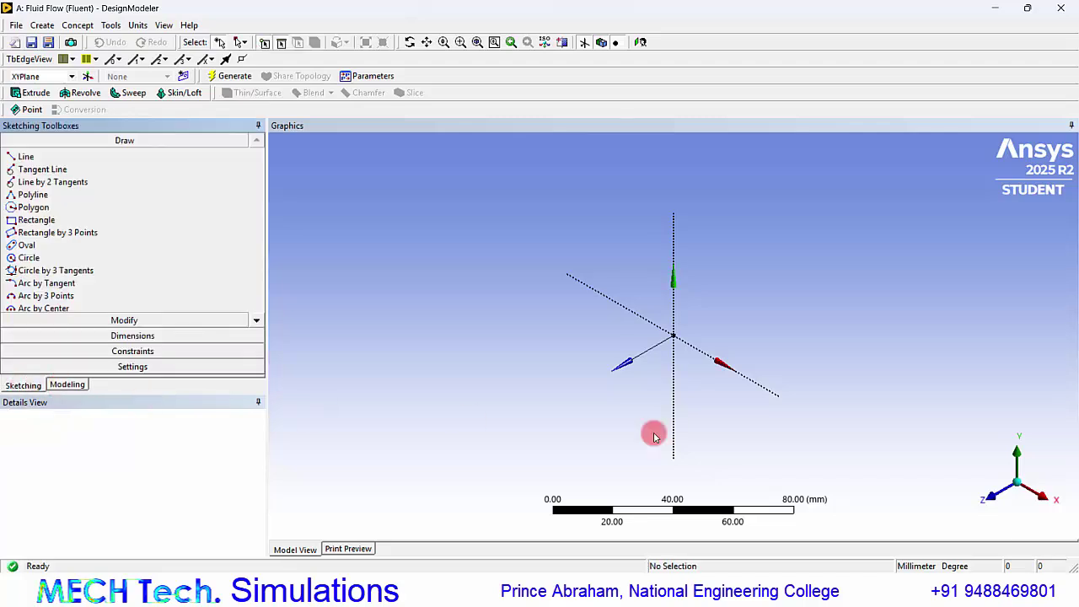
pyautogui.click(994, 499)
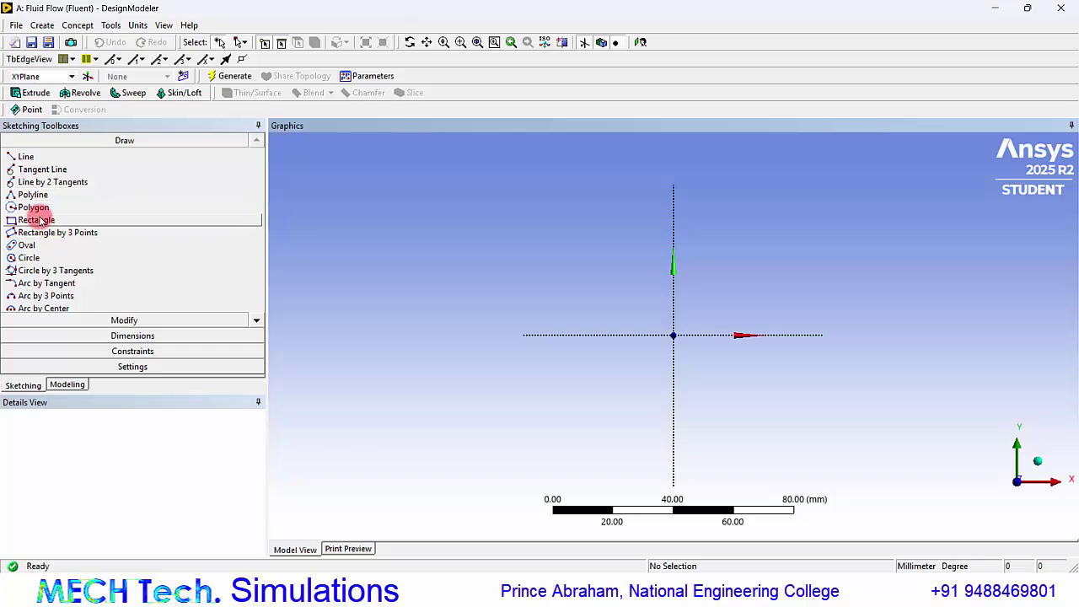
pyautogui.click(37, 221)
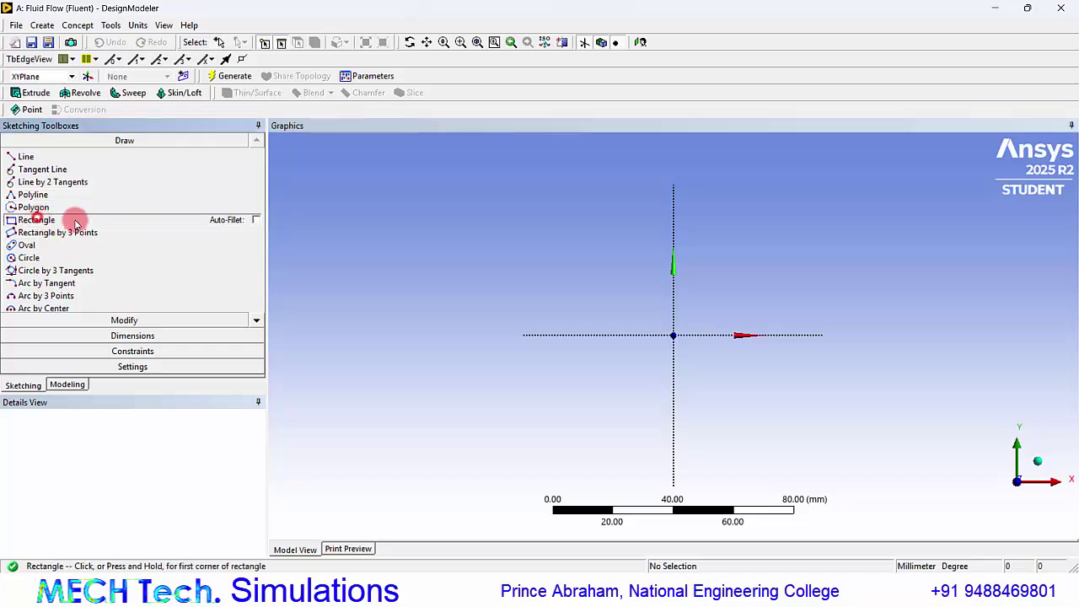
pyautogui.click(674, 335)
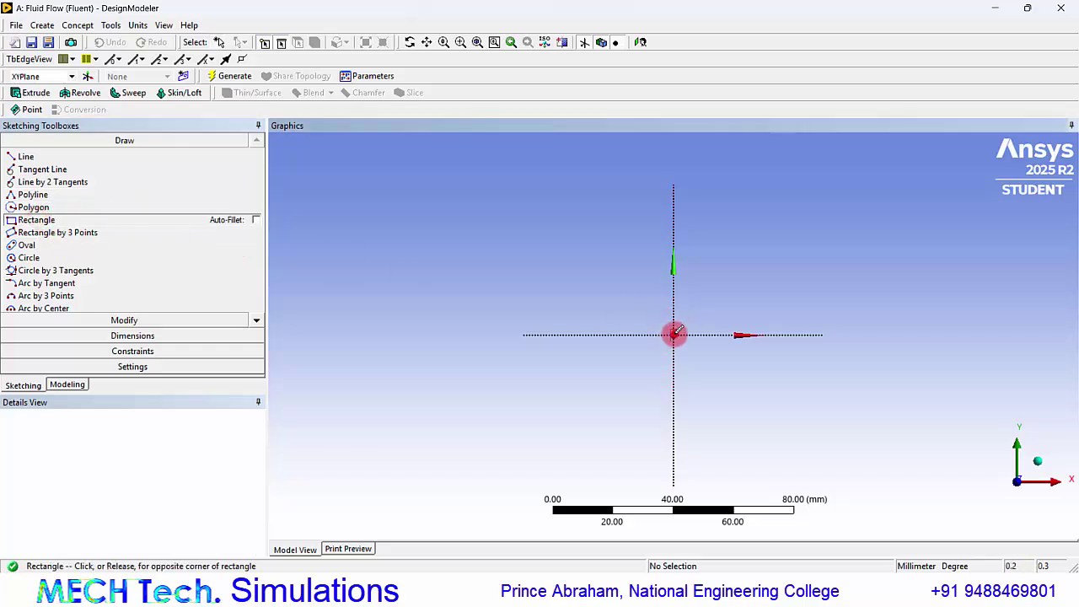
pyautogui.click(907, 237)
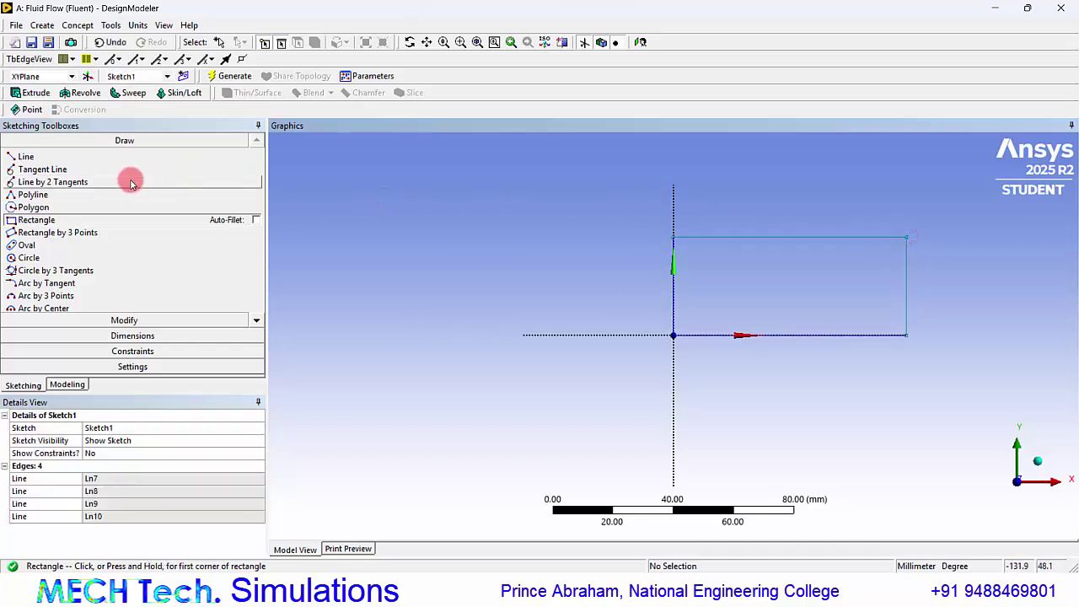
# Dimension the height and the width of the sketched rectangle.
pyautogui.click(108, 336)
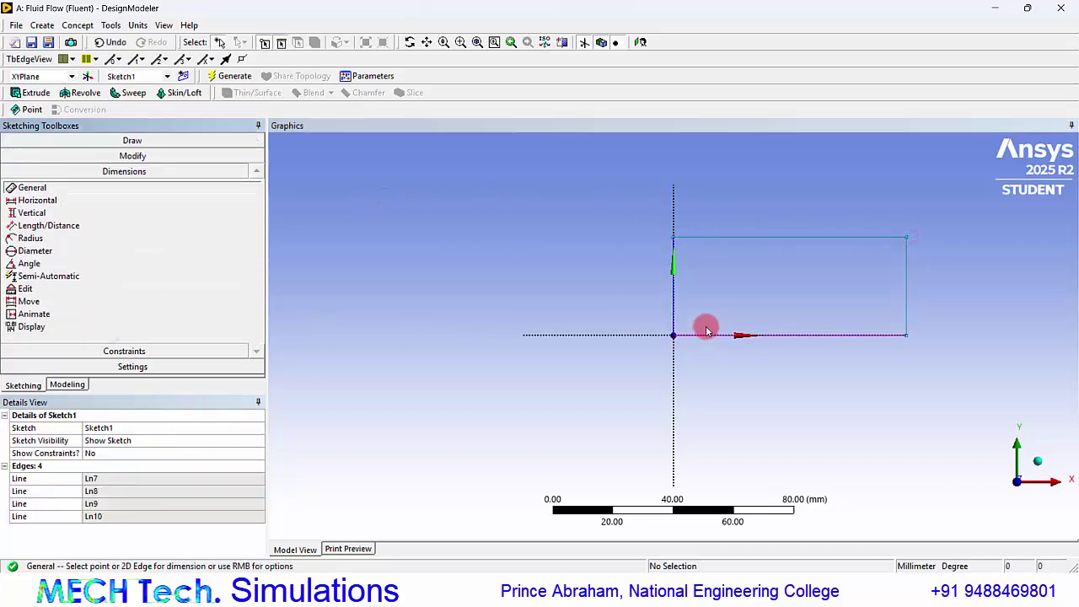
pyautogui.click(670, 294)
pyautogui.click(651, 289)
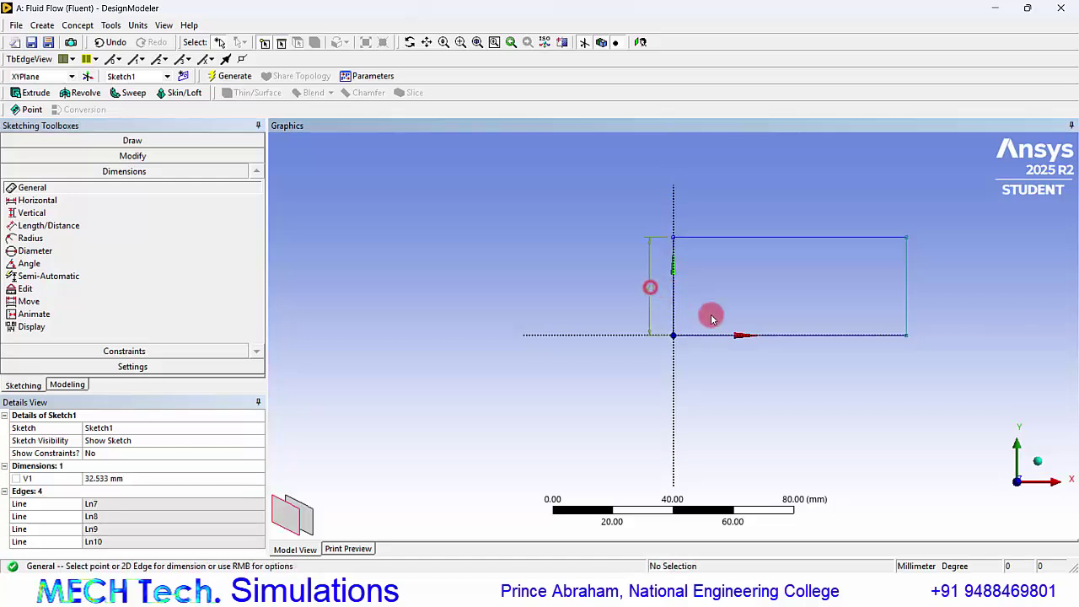
pyautogui.click(763, 337)
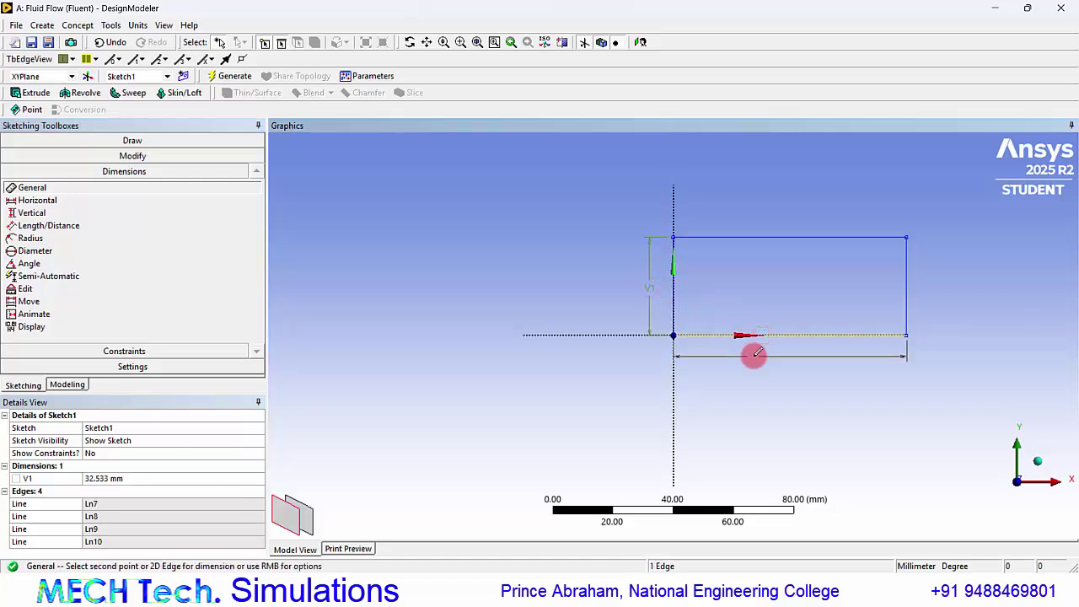
pyautogui.click(753, 357)
# Set the rectangle's horizontal dimension to 500 mm and its vertical dimension to 100 mm.
pyautogui.click(132, 477)
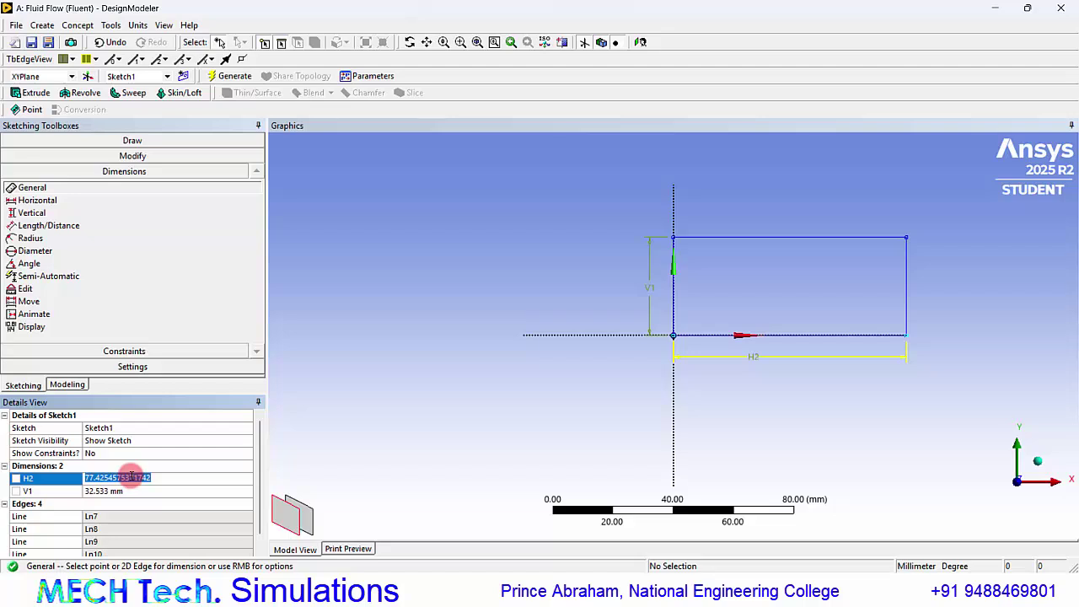
pyautogui.write('500')
pyautogui.press('Return')
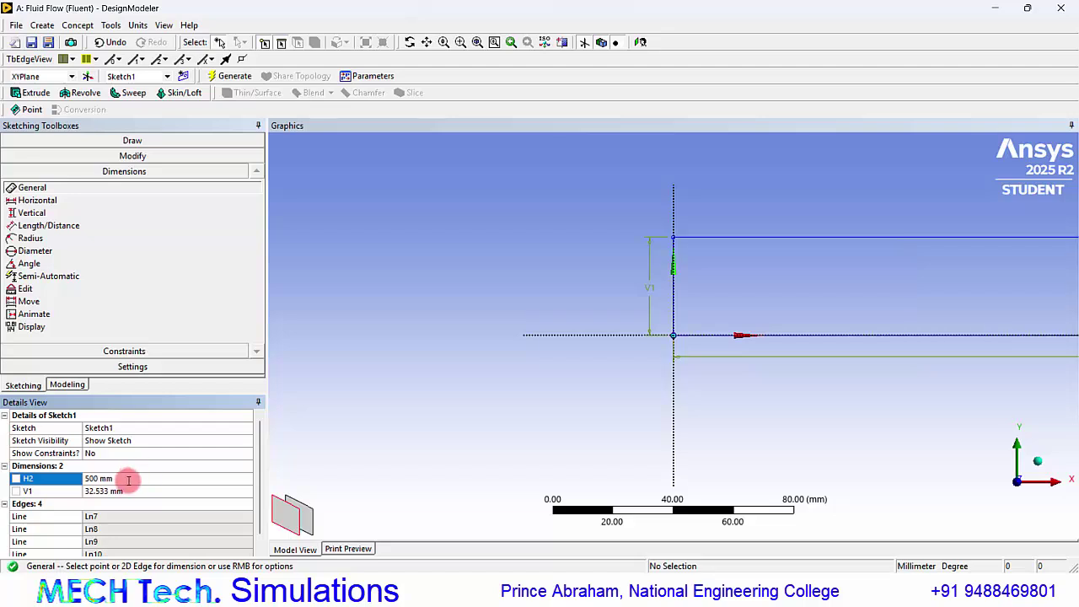
pyautogui.click(110, 491)
pyautogui.write('100')
pyautogui.press('Return')
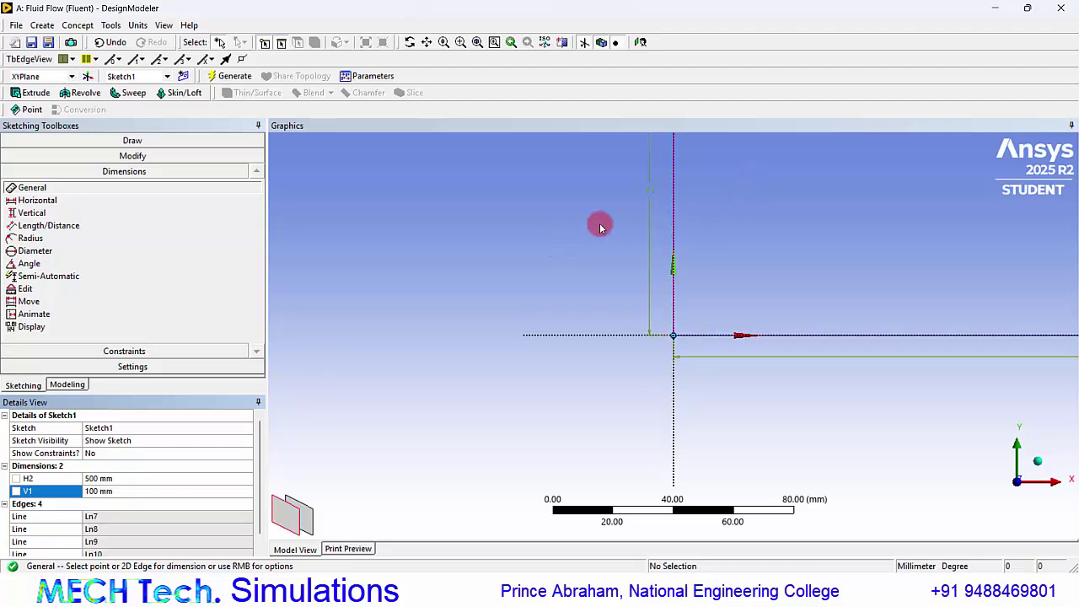
pyautogui.click(478, 42)
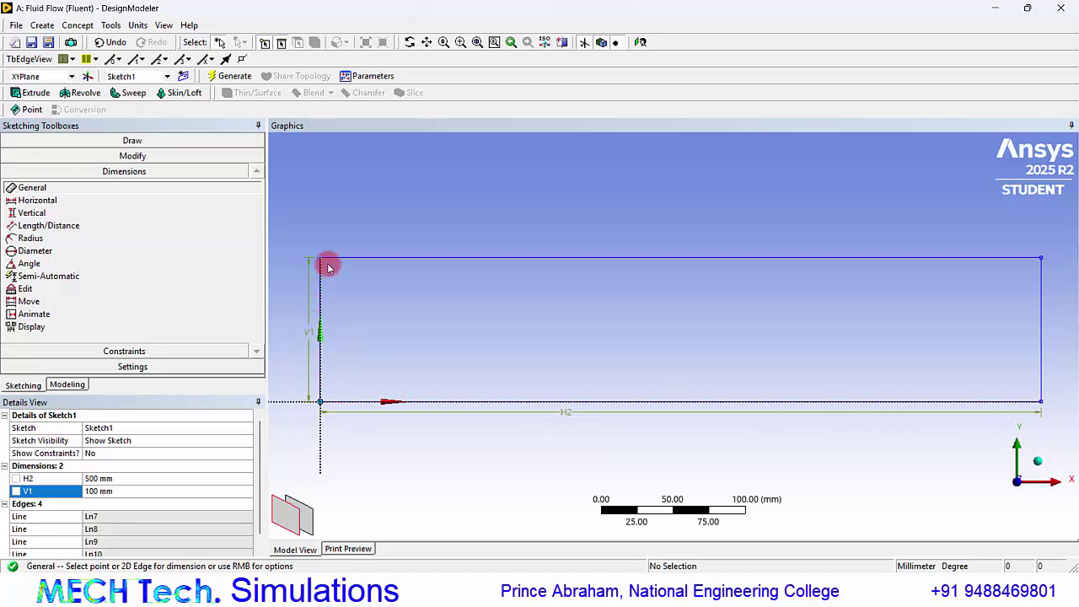
# Create and generate a surface from the rectangle sketch, using Add Material and the default thickness of 0 mm.
pyautogui.click(77, 26)
pyautogui.click(94, 127)
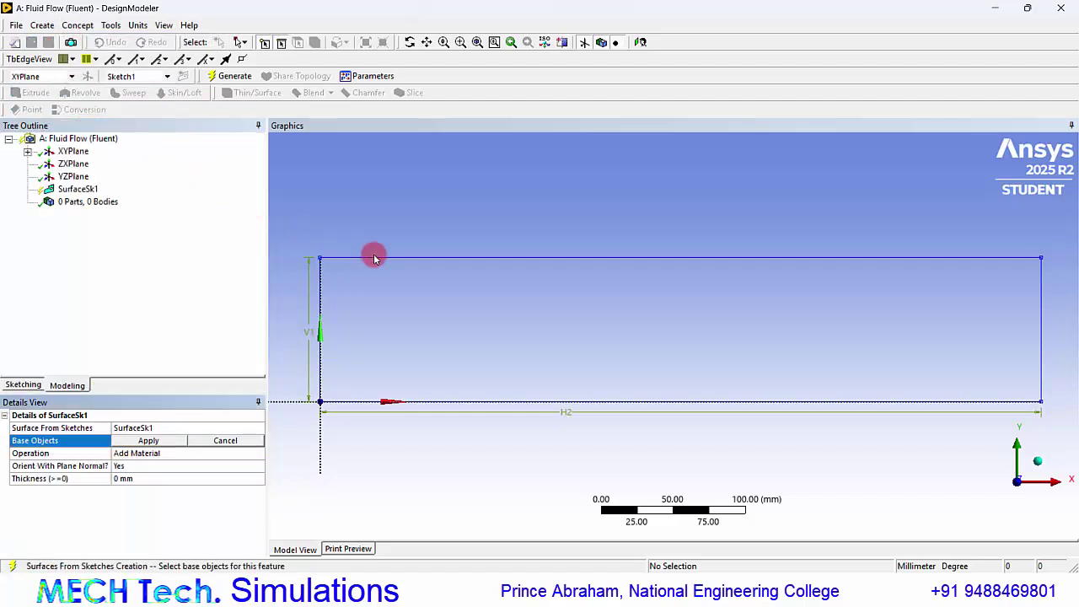
pyautogui.click(374, 260)
pyautogui.click(150, 440)
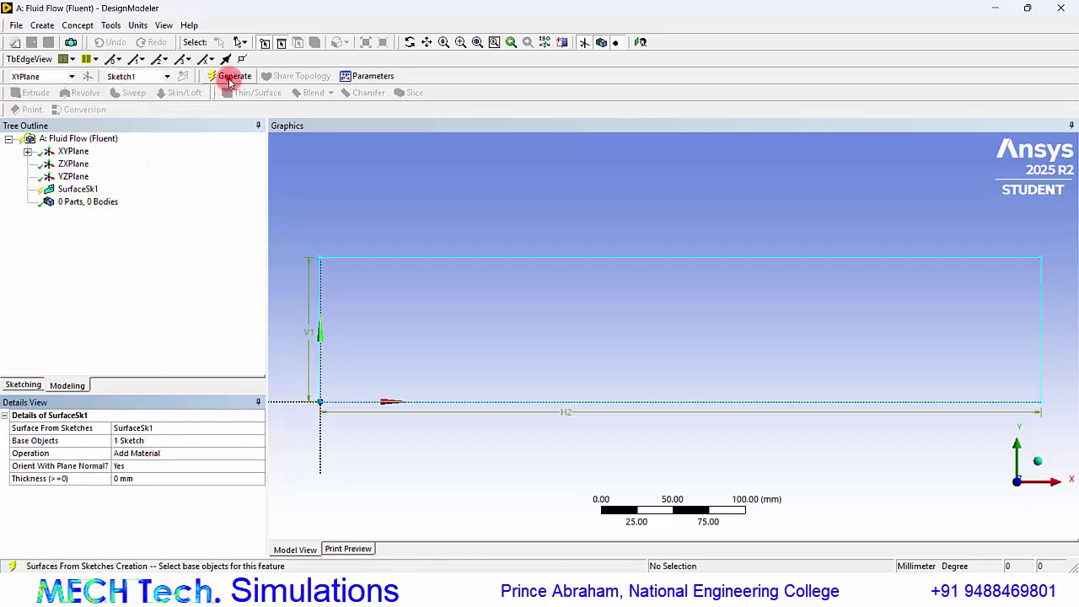
pyautogui.click(229, 78)
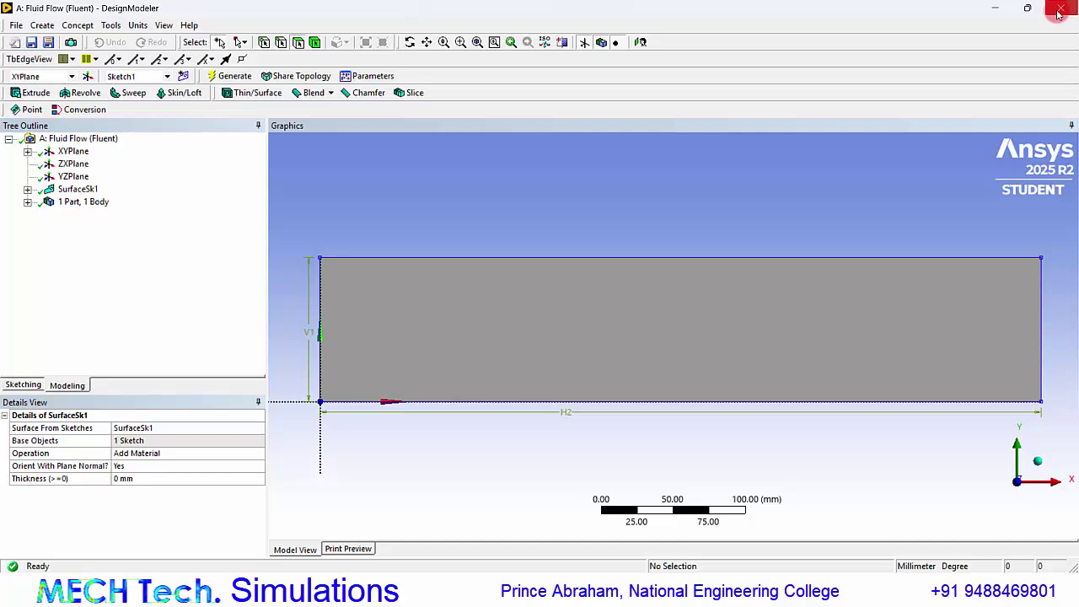
# Close DesignModeler and open the Fluent system's mesh in Meshing, facing the surface along the Z axis.
pyautogui.click(1060, 10)
pyautogui.doubleClick(283, 182)
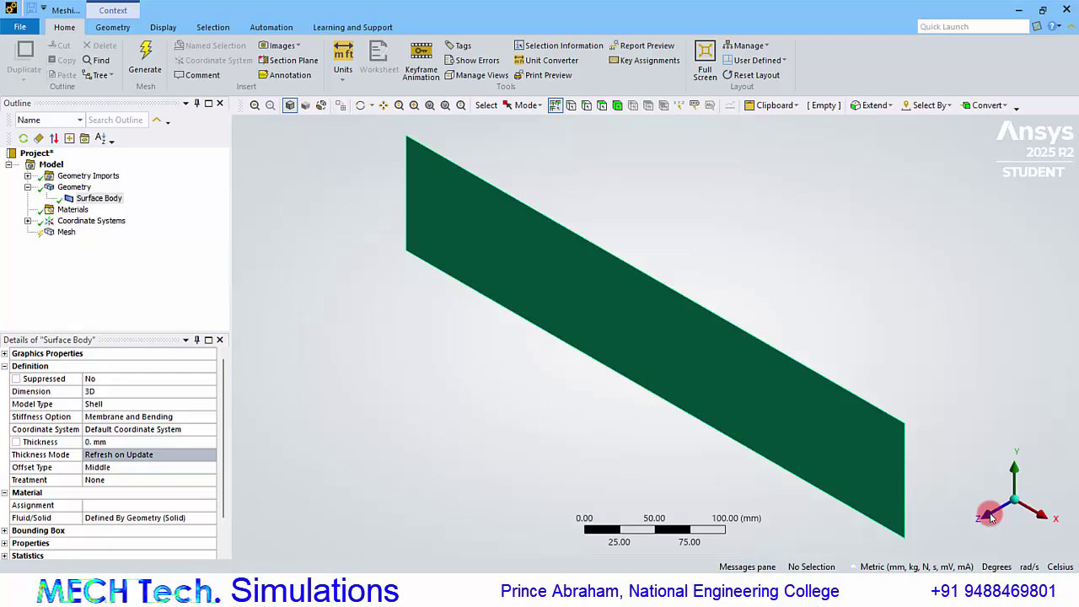
pyautogui.click(991, 518)
# Create a named selection called inlet from the surface's vertical edge at the low-X end.
pyautogui.click(303, 356)
pyautogui.rightClick(304, 355)
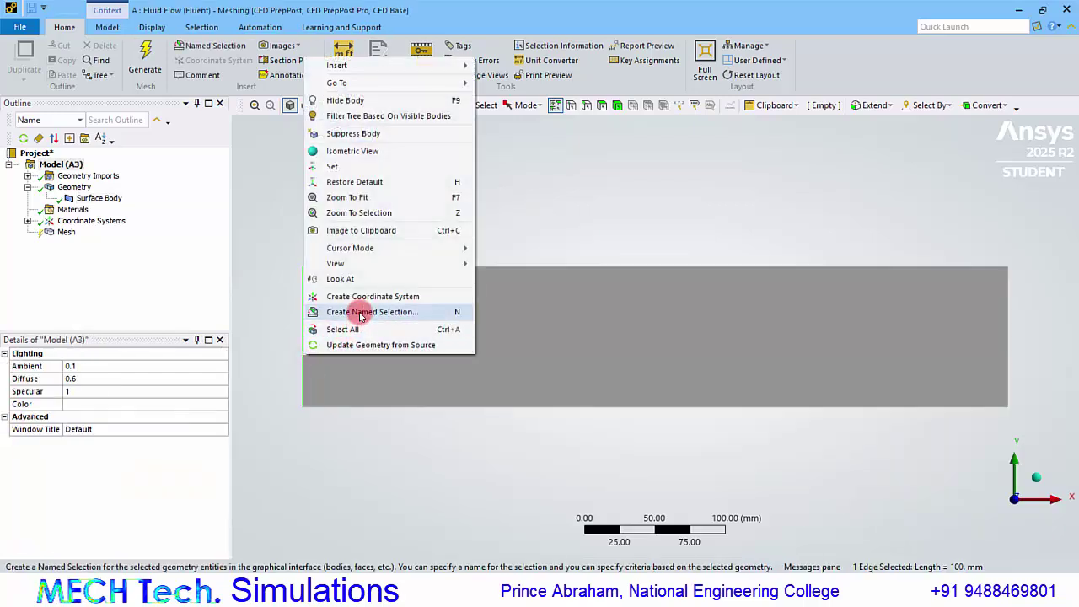
pyautogui.click(361, 313)
pyautogui.write('inlet')
pyautogui.press('Return')
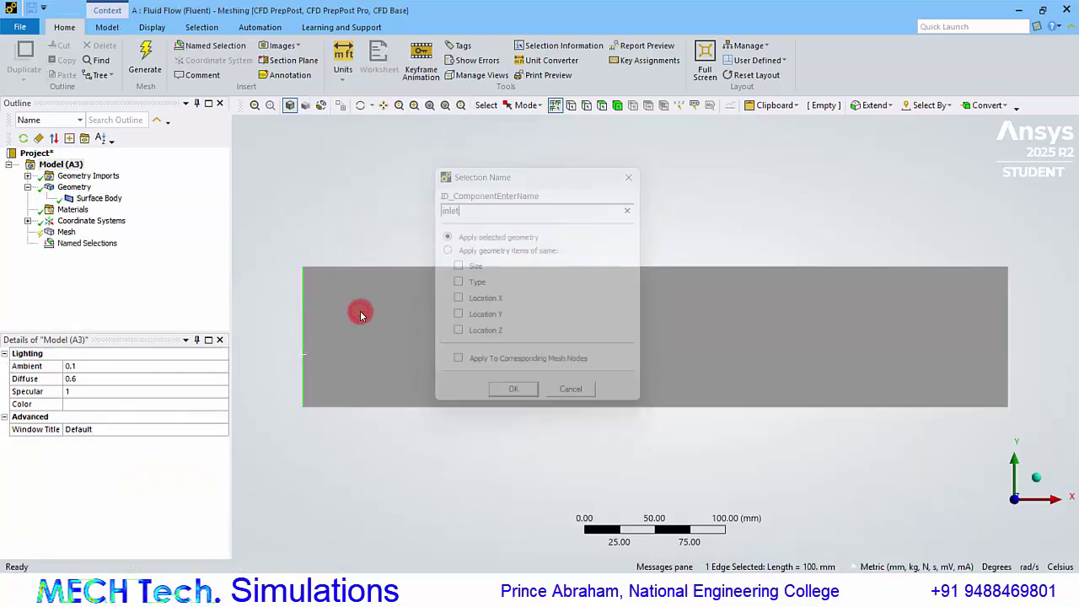
# Create a named selection for the outlet on the vertical edge opposite the inlet.
pyautogui.click(1009, 340)
pyautogui.rightClick(1008, 340)
pyautogui.click(992, 300)
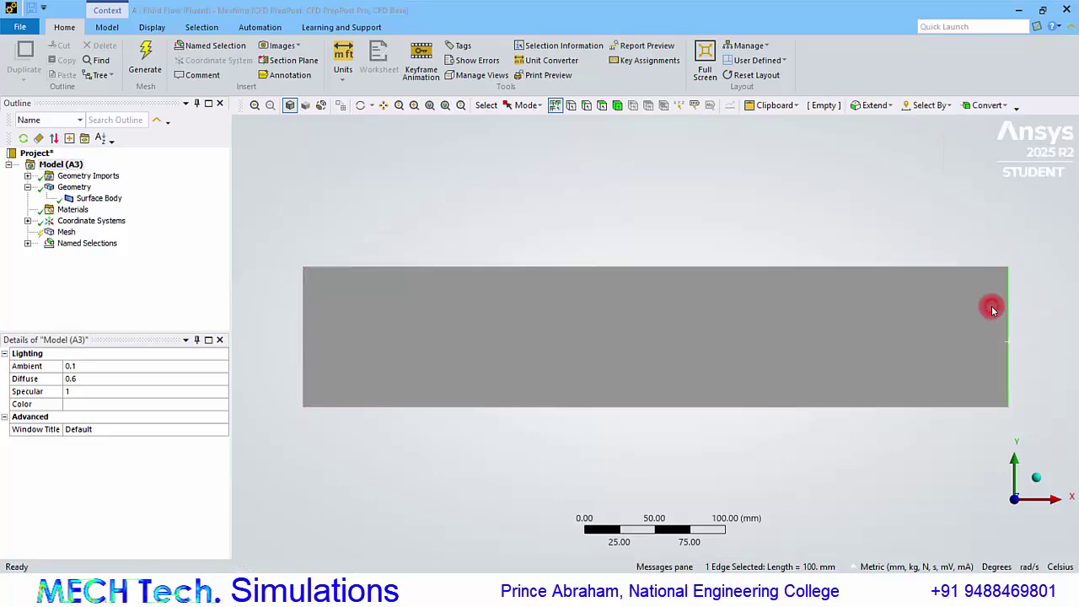
pyautogui.write('o')
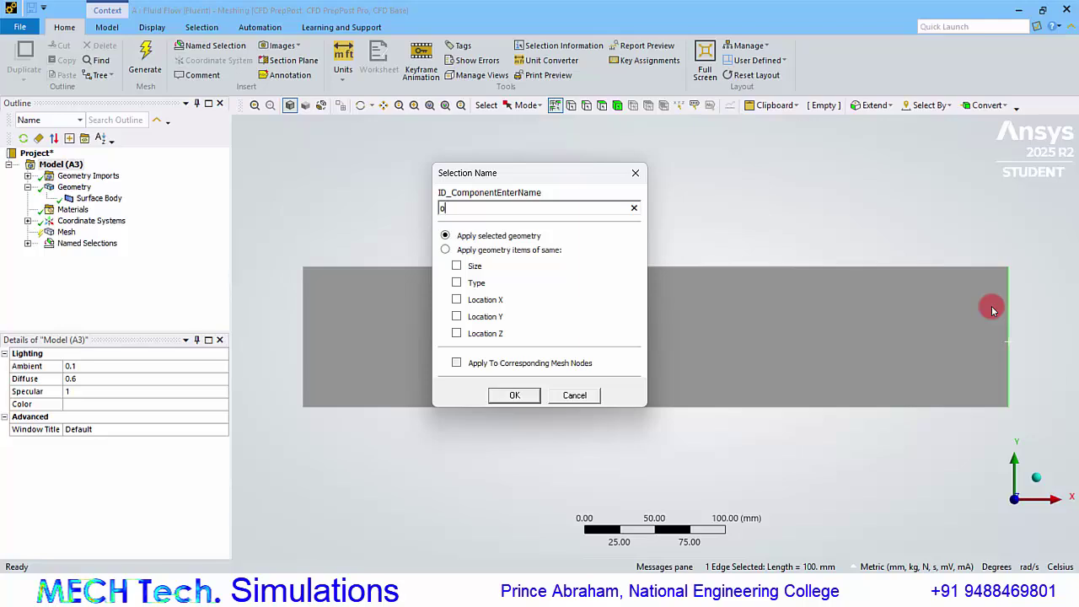
pyautogui.press('Return')
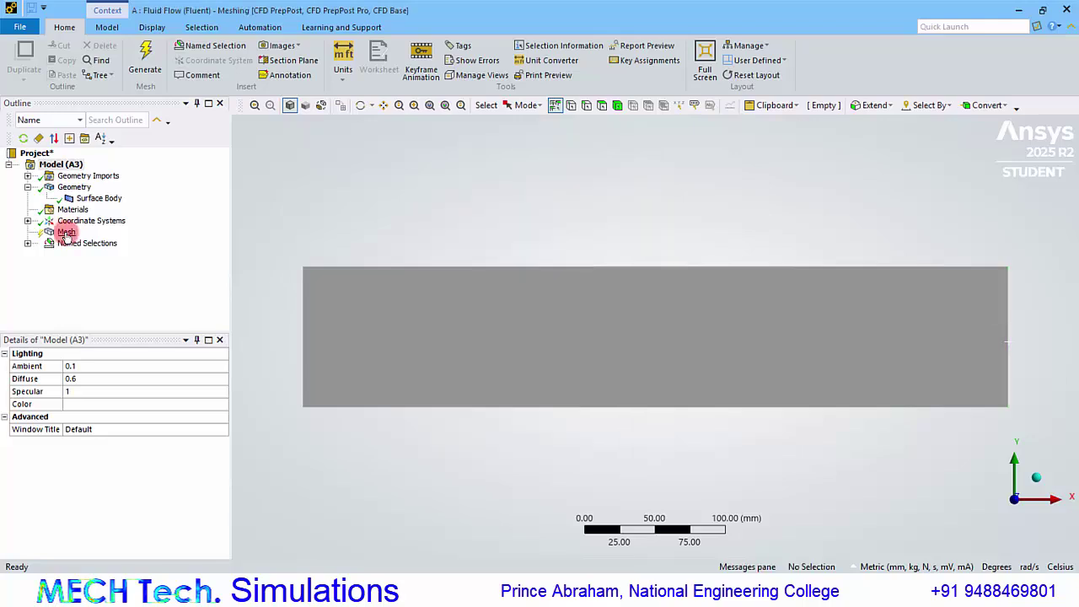
# Insert an edge sizing in the mesh for the two vertical end edges of the surface.
pyautogui.click(303, 302)
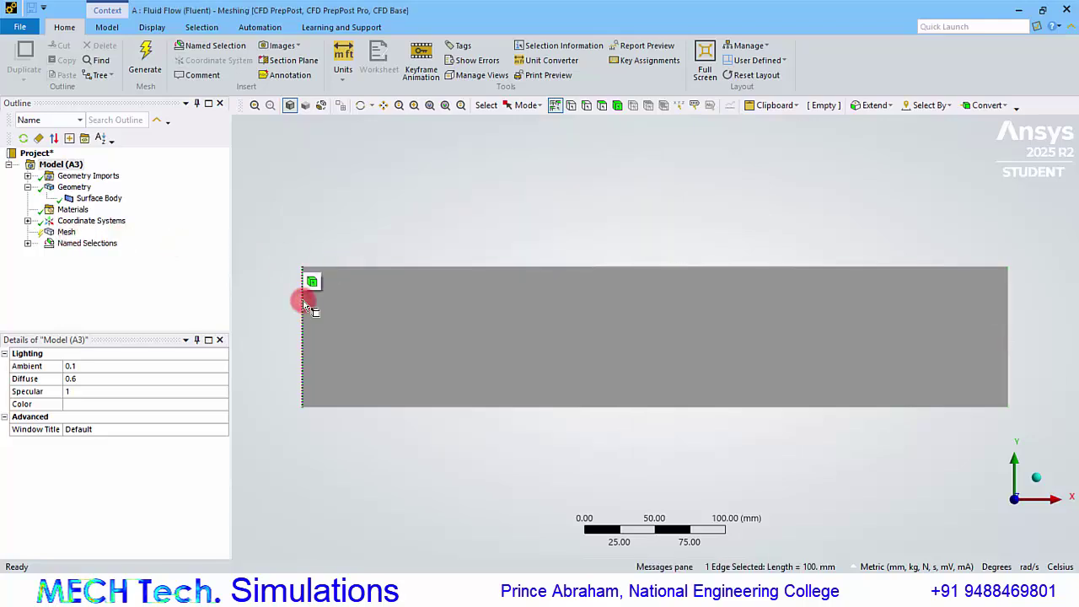
pyautogui.keyDown('ctrl'); pyautogui.click(1011, 333); pyautogui.keyUp('ctrl')
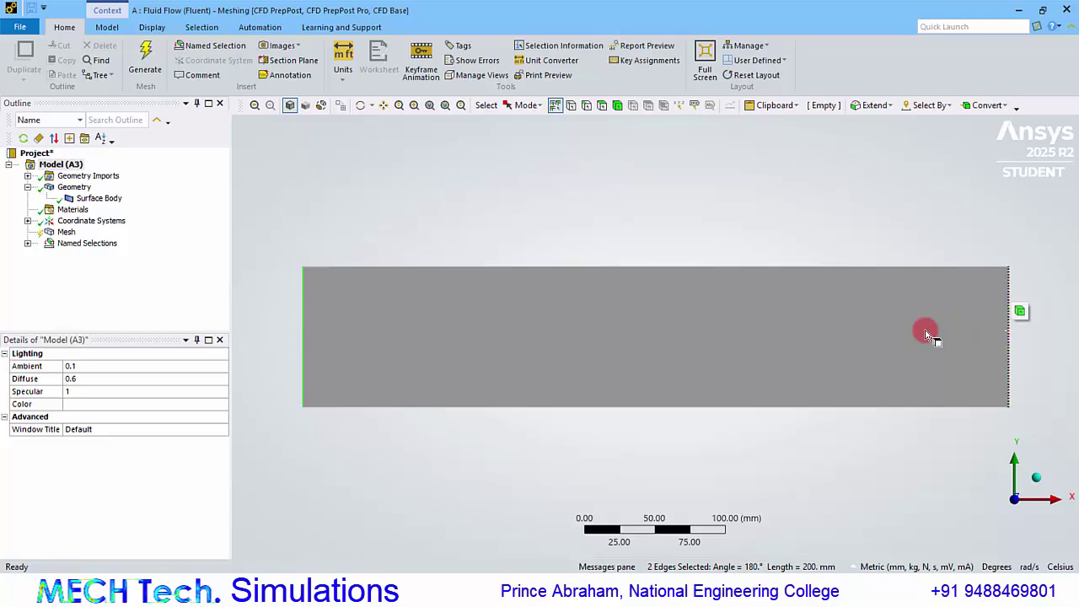
pyautogui.rightClick(67, 234)
pyautogui.moveTo(116, 242)
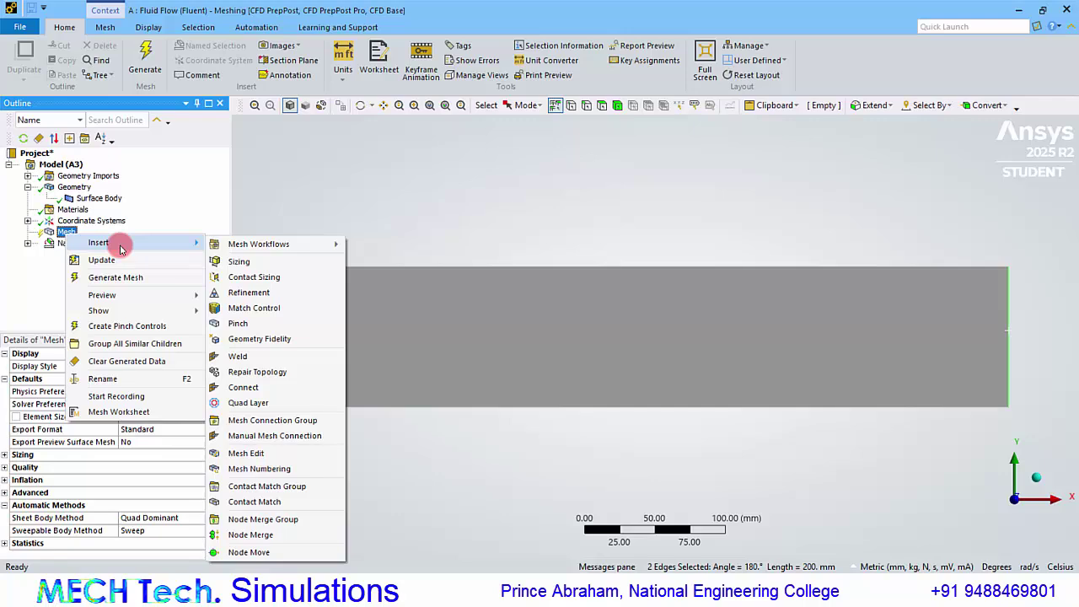
pyautogui.click(253, 262)
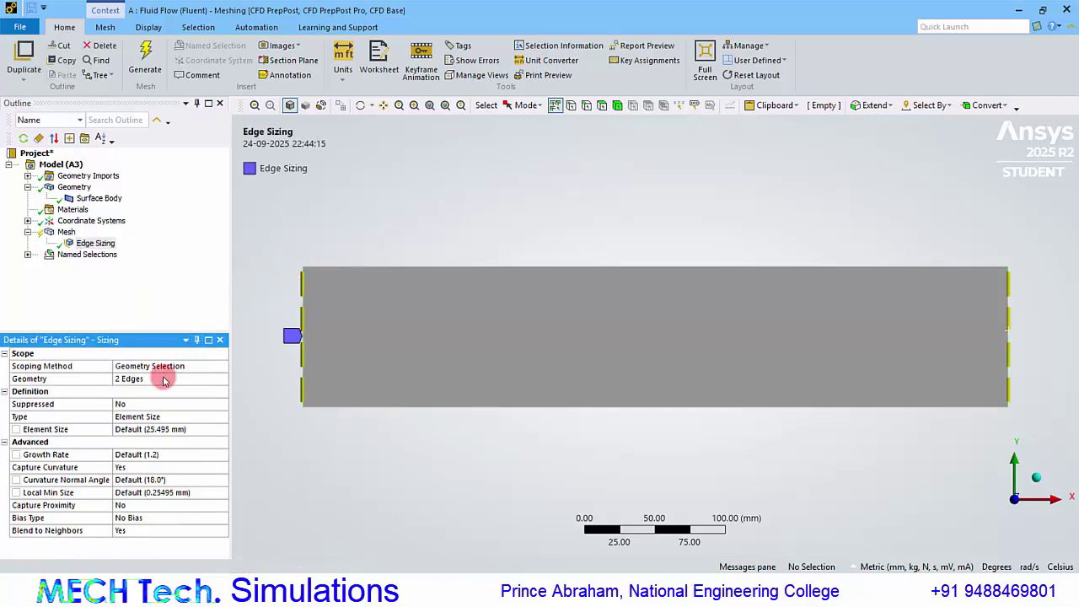
# Set the vertical edges' sizing to a 2 mm element size, with Capture Curvature off and Hard behavior.
pyautogui.click(154, 431)
pyautogui.write('2')
pyautogui.press('Return')
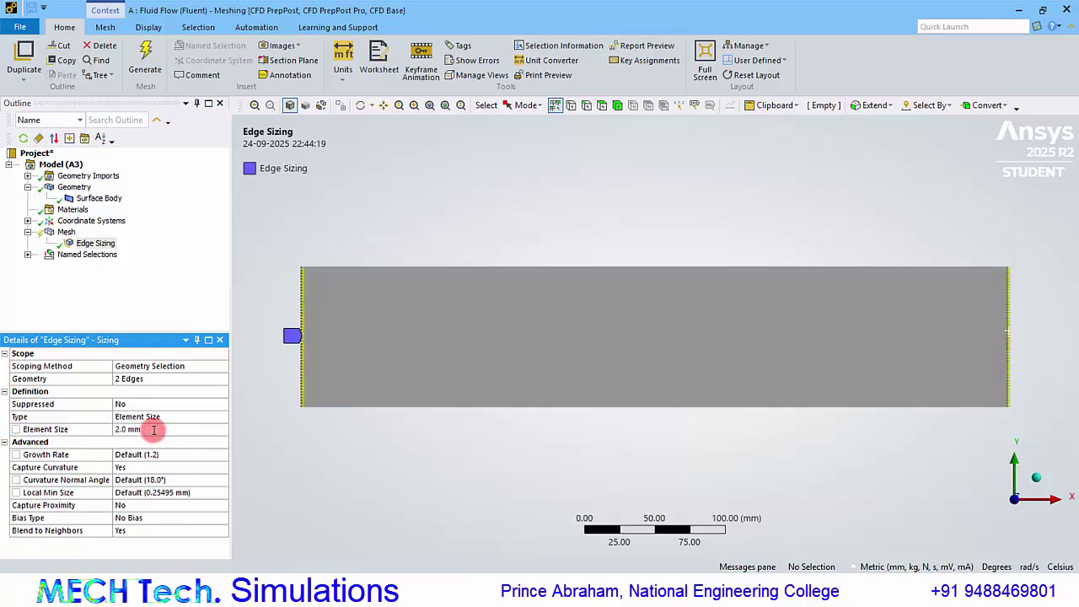
pyautogui.doubleClick(137, 469)
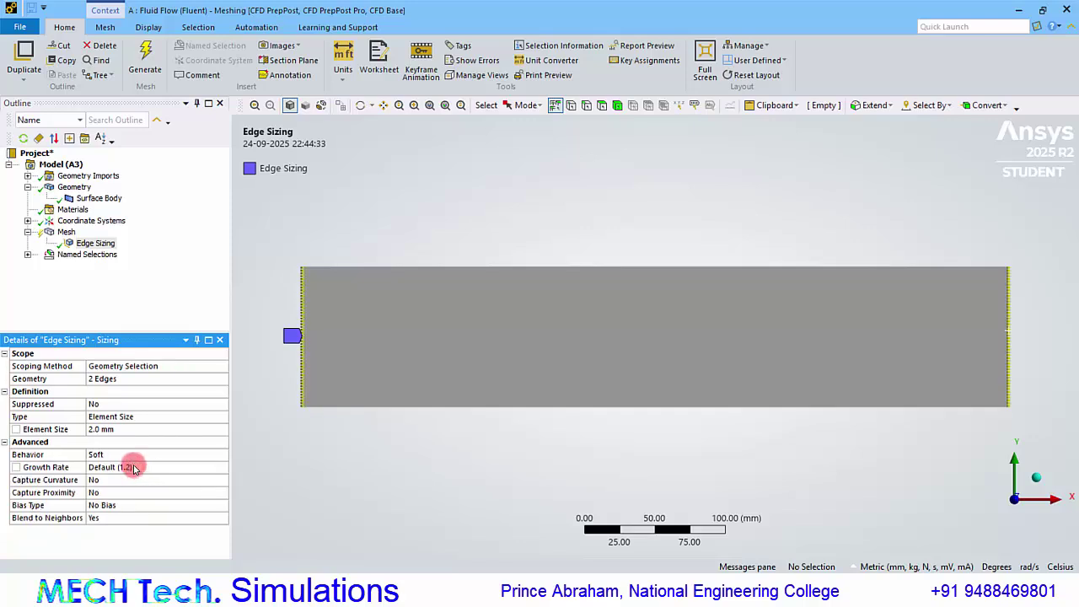
pyautogui.doubleClick(119, 456)
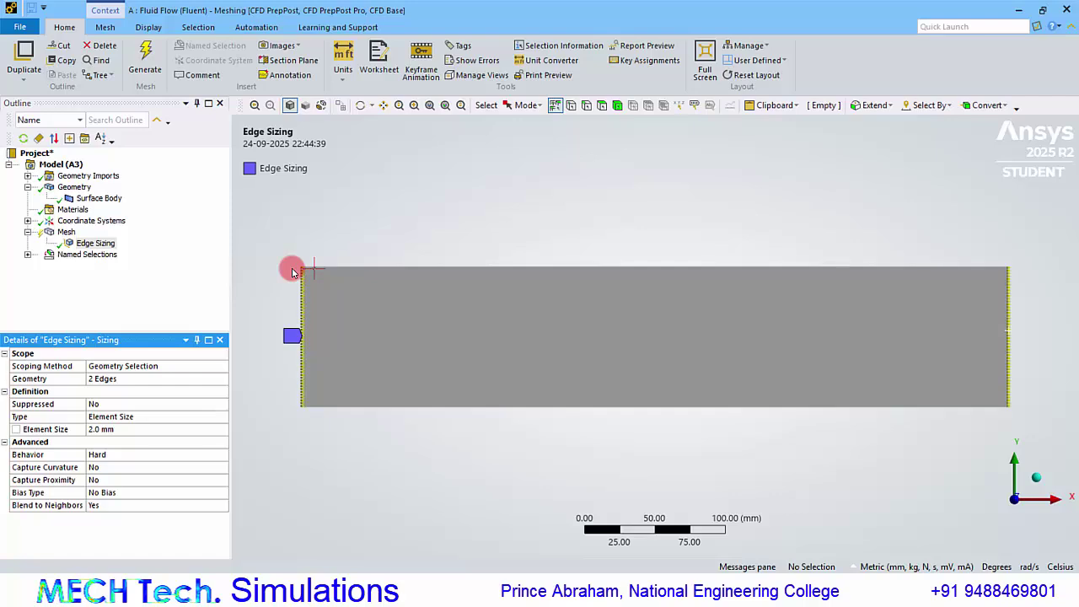
# Insert a second edge sizing in the mesh for the two long horizontal edges of the surface.
pyautogui.click(368, 268)
pyautogui.keyDown('ctrl'); pyautogui.click(362, 407); pyautogui.keyUp('ctrl')
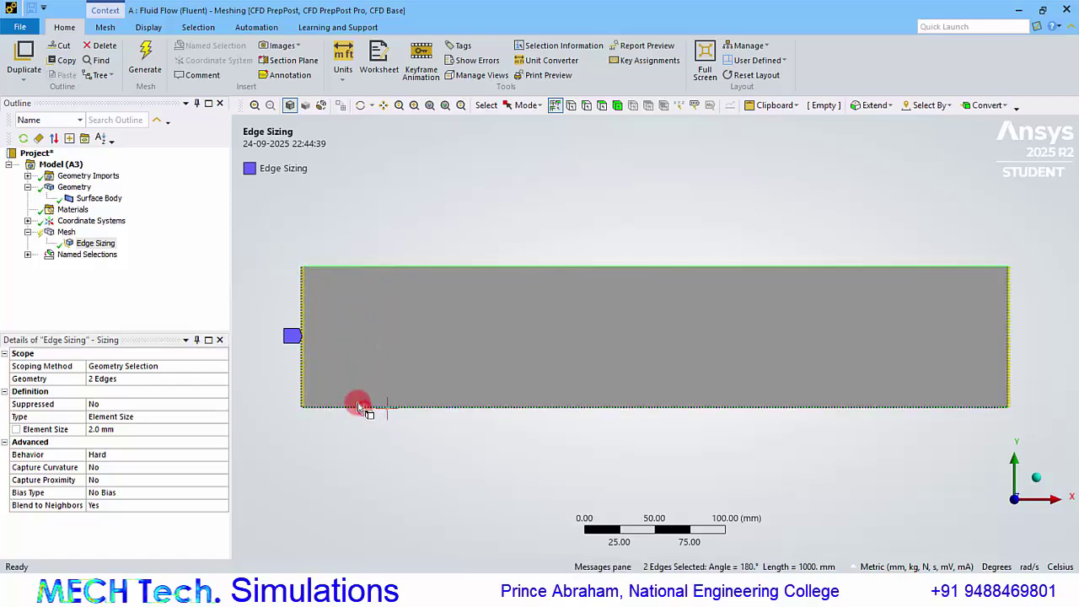
pyautogui.rightClick(64, 232)
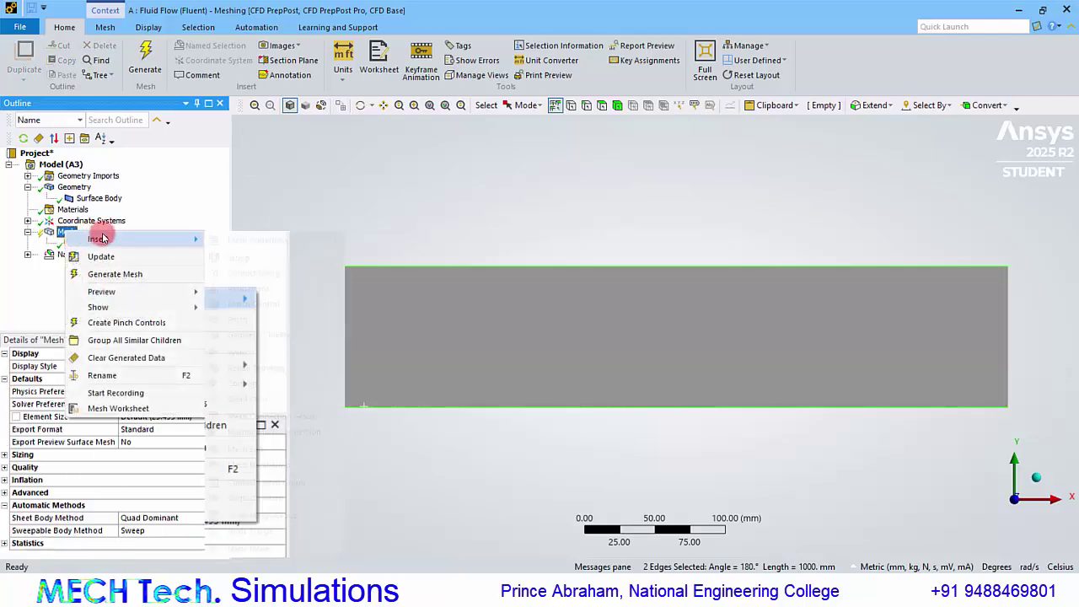
pyautogui.moveTo(102, 238)
pyautogui.click(225, 255)
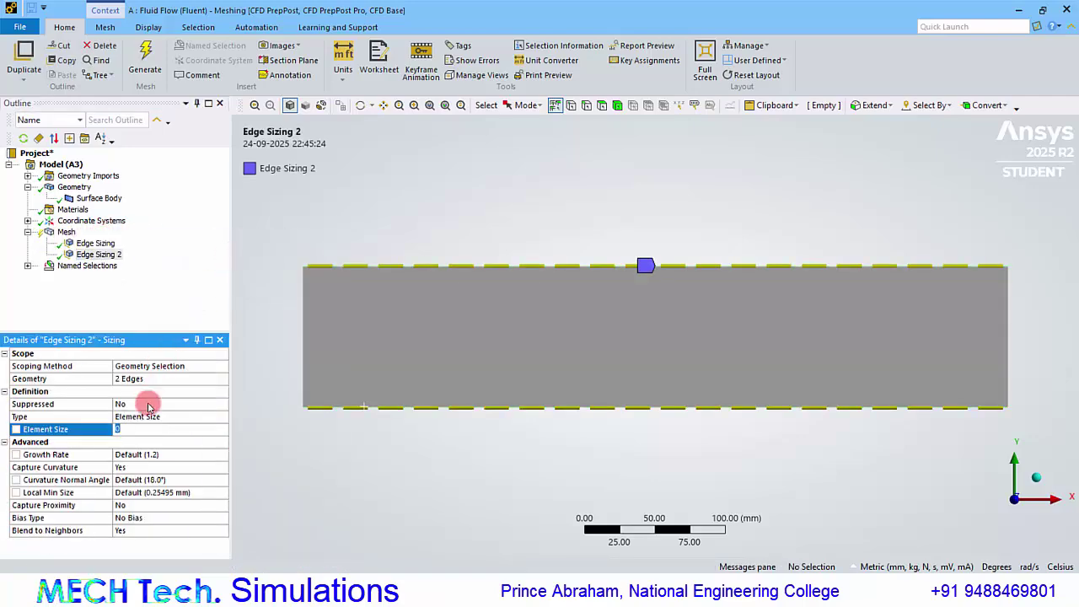
# Set the horizontal edges' sizing to a 2 mm element size, turn Capture Curvature off and set Behavior to Hard.
pyautogui.write('2')
pyautogui.press('Return')
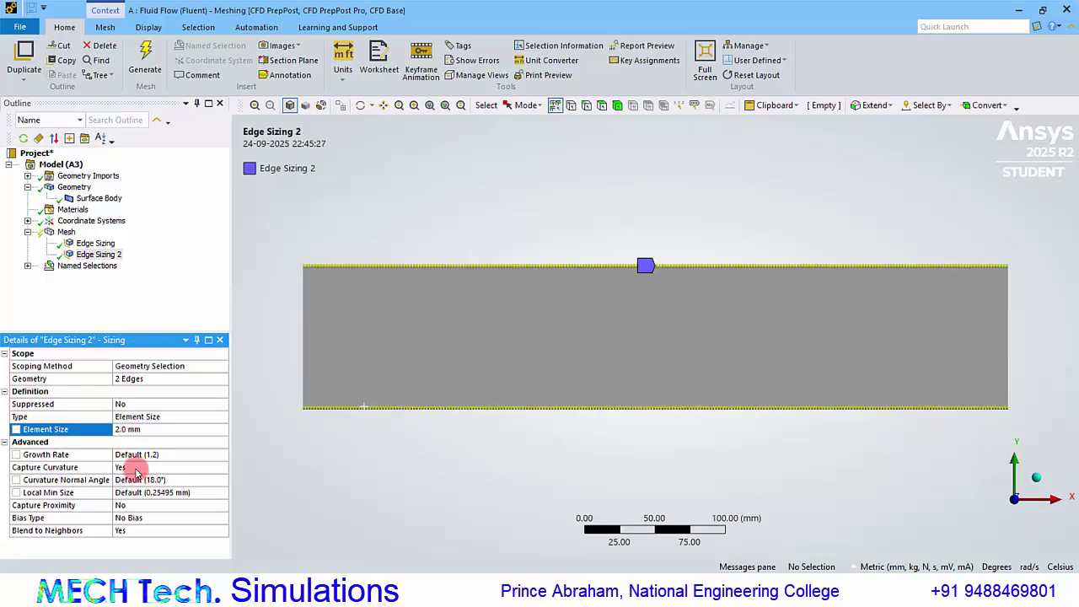
pyautogui.doubleClick(135, 469)
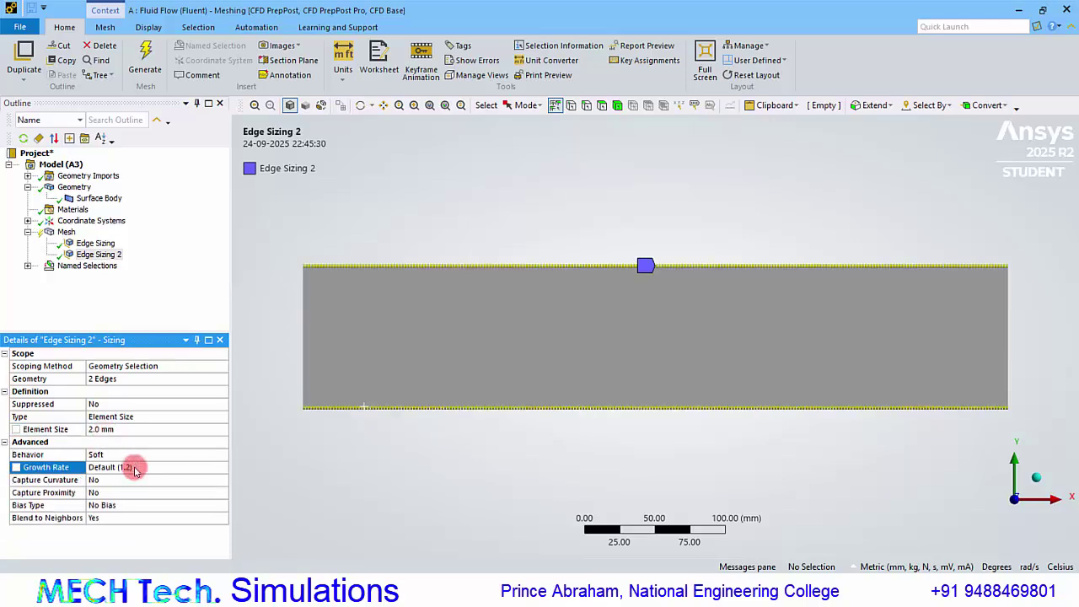
pyautogui.click(120, 456)
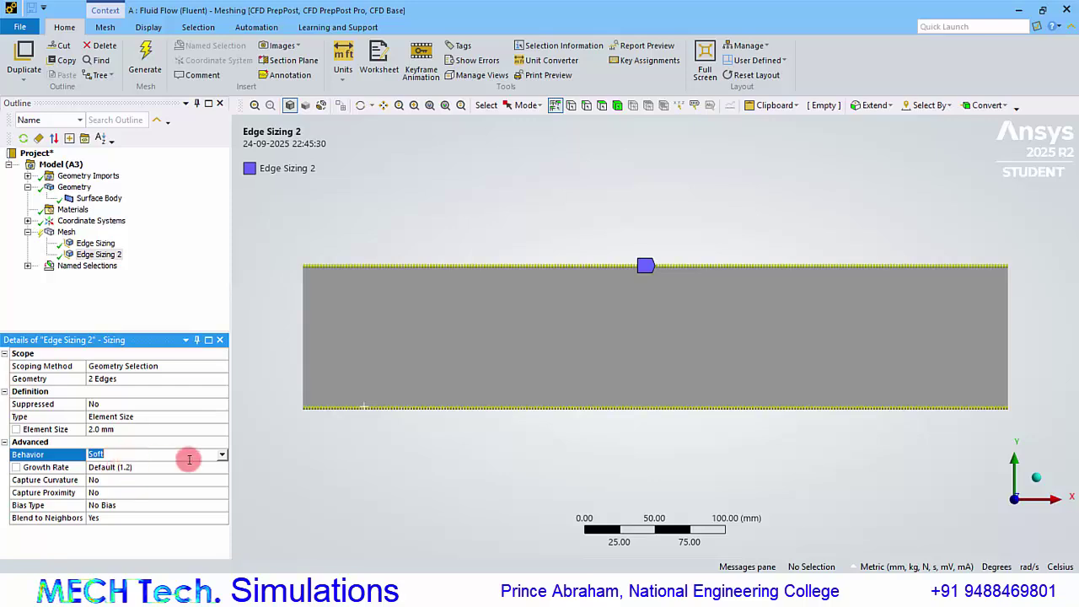
pyautogui.click(219, 457)
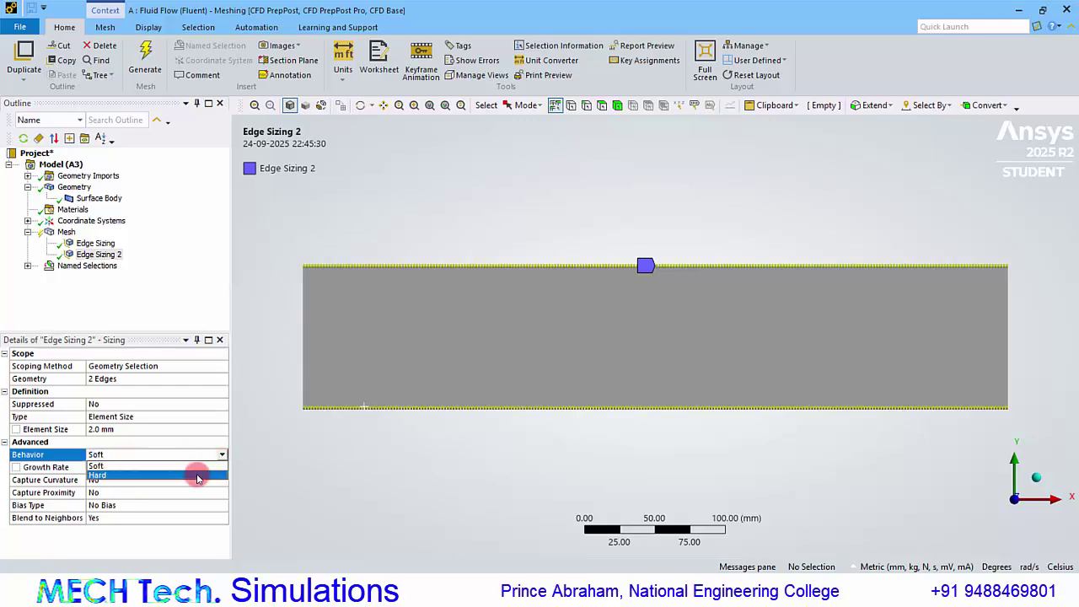
pyautogui.click(194, 477)
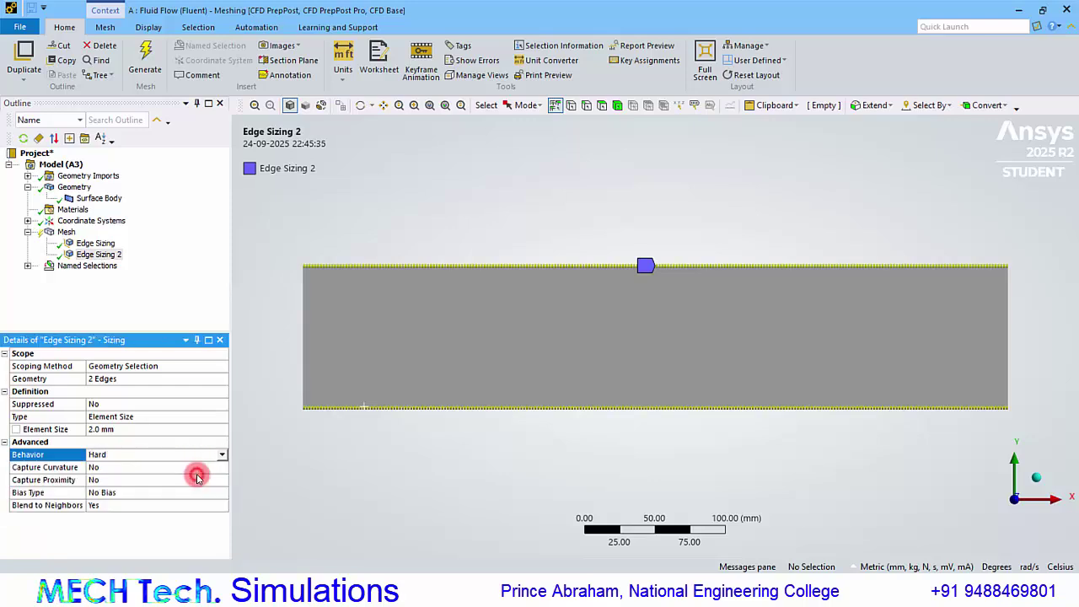
# Review both edge sizings and generate the mesh.
pyautogui.click(98, 246)
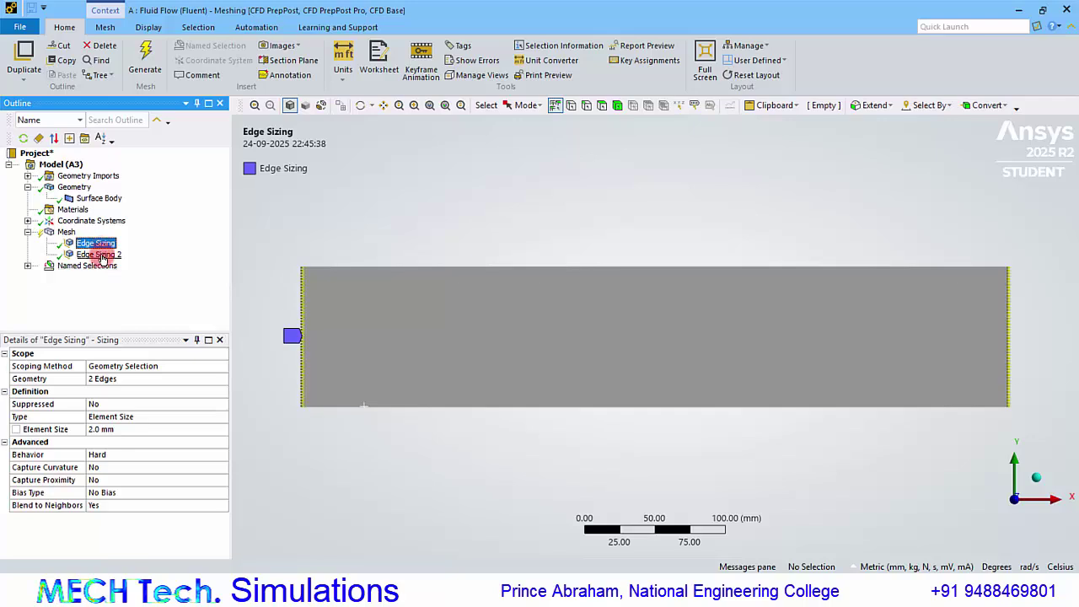
pyautogui.click(101, 255)
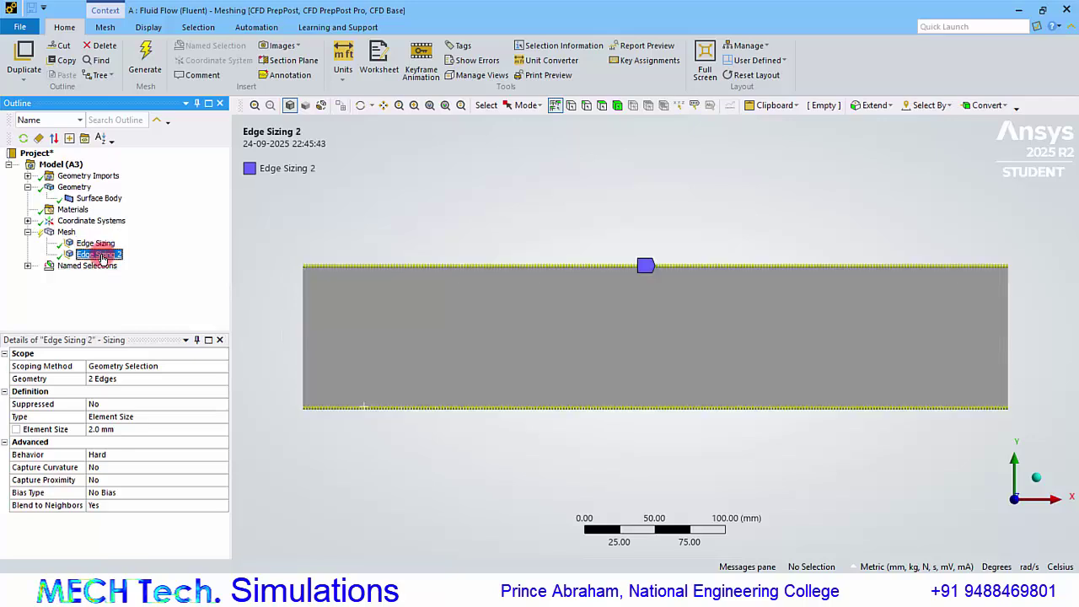
pyautogui.click(67, 232)
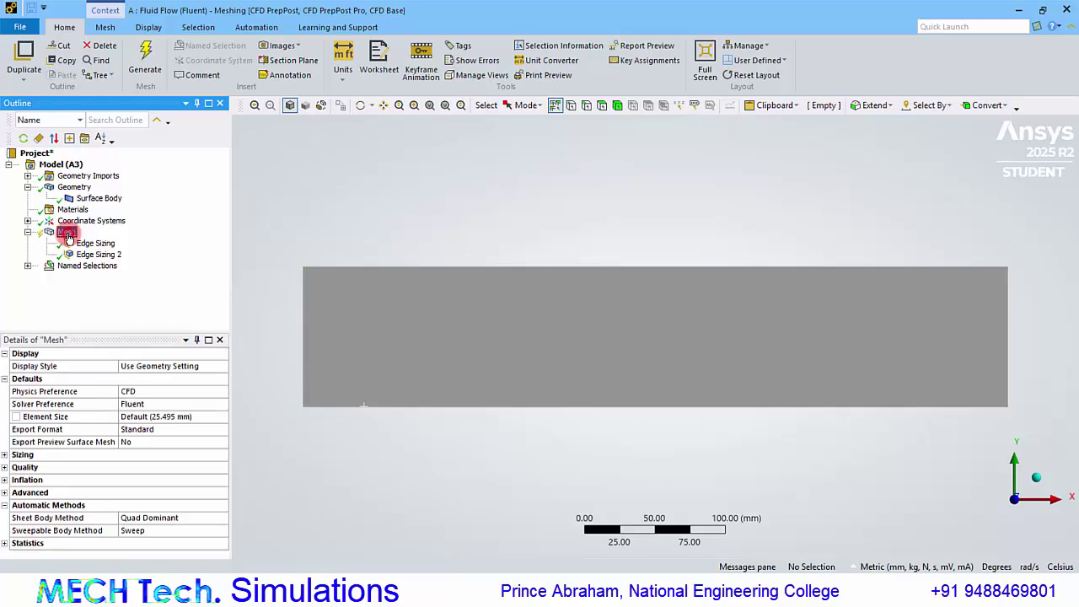
pyautogui.click(141, 81)
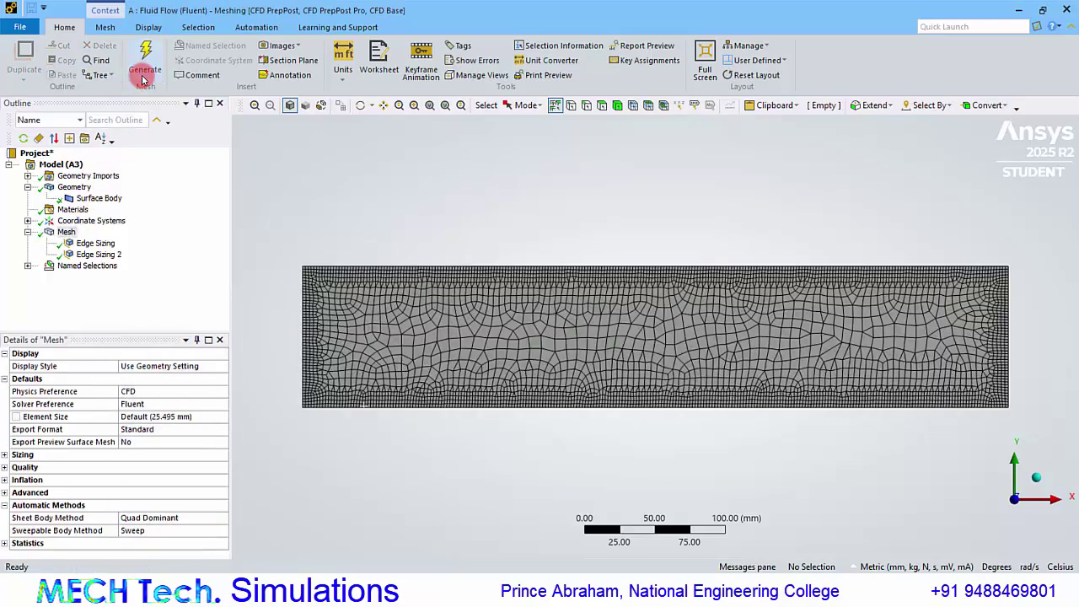
pyautogui.click(427, 341)
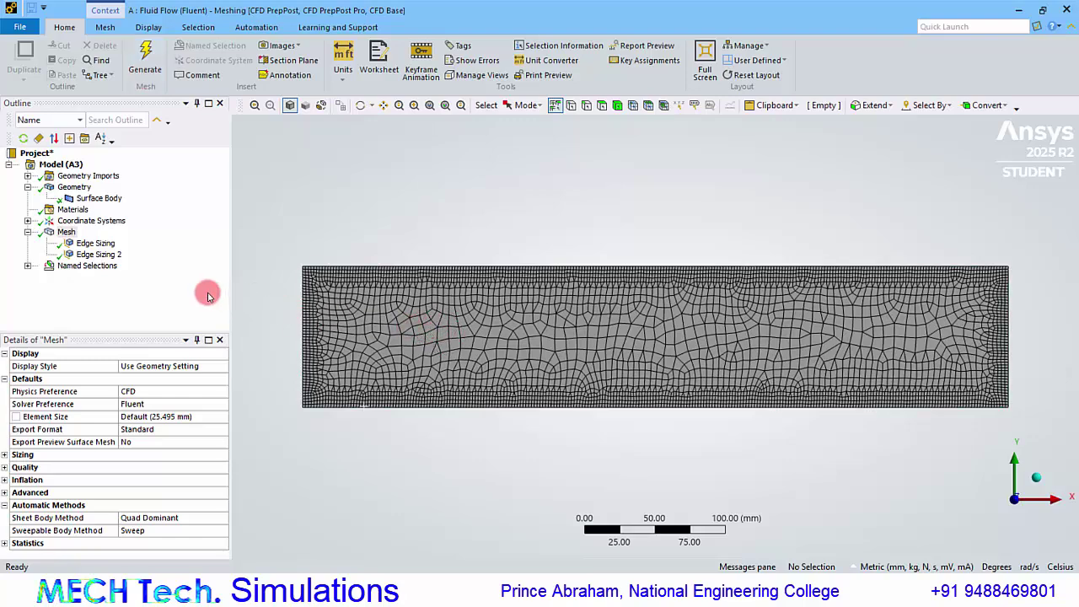
# Insert a mapped Face Meshing control on the surface and regenerate the mesh.
pyautogui.click(67, 233)
pyautogui.rightClick(67, 233)
pyautogui.moveTo(119, 245)
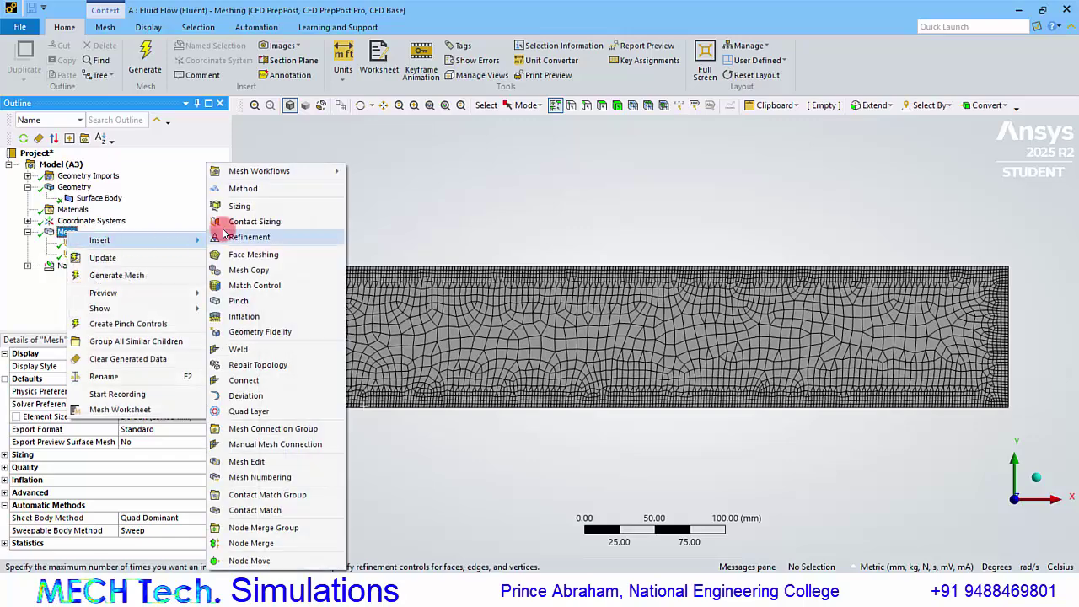
pyautogui.click(249, 253)
pyautogui.click(323, 294)
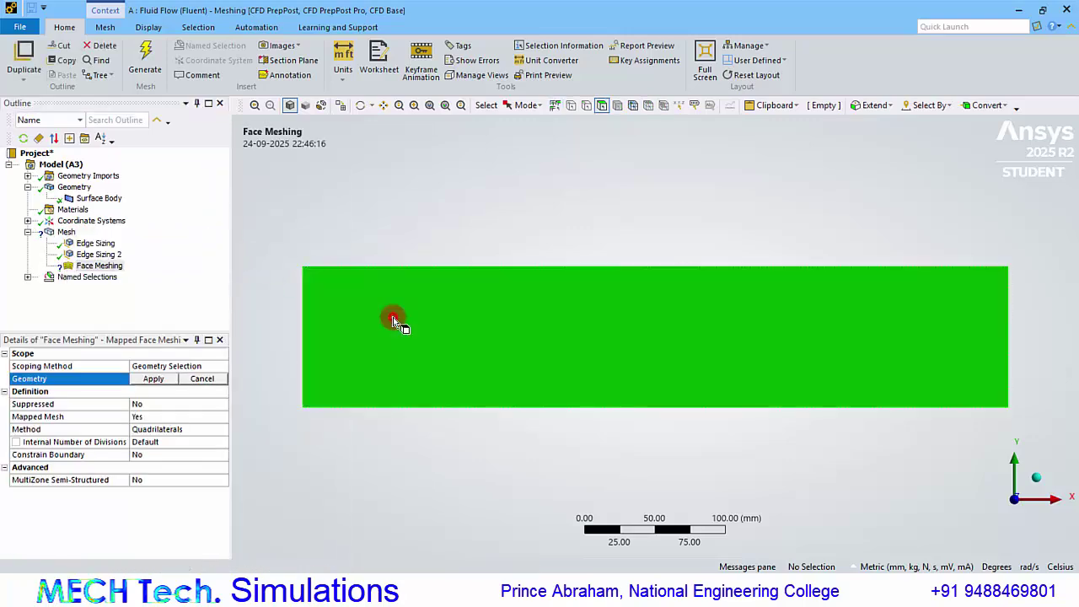
pyautogui.click(153, 379)
pyautogui.click(146, 58)
pyautogui.click(68, 229)
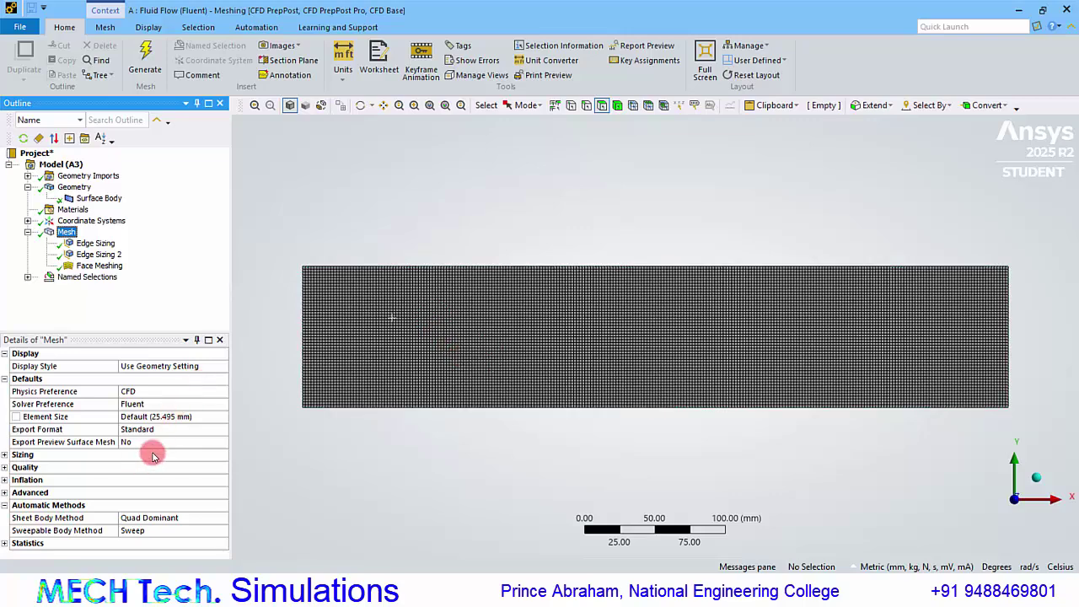
# Set the mesh's quality metric to Aspect Ratio and review its minimum, maximum, average and standard deviation.
pyautogui.click(314, 275)
pyautogui.moveTo(288, 255); pyautogui.dragTo(326, 284, button='right')
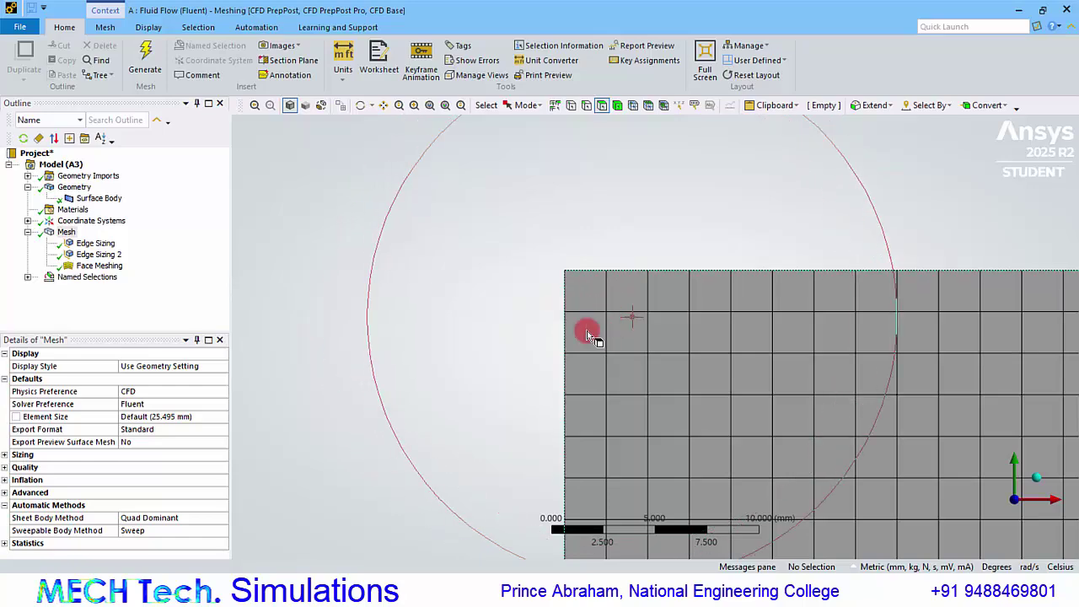
pyautogui.scroll(-3, 605, 349)
pyautogui.scroll(-2, 606, 348)
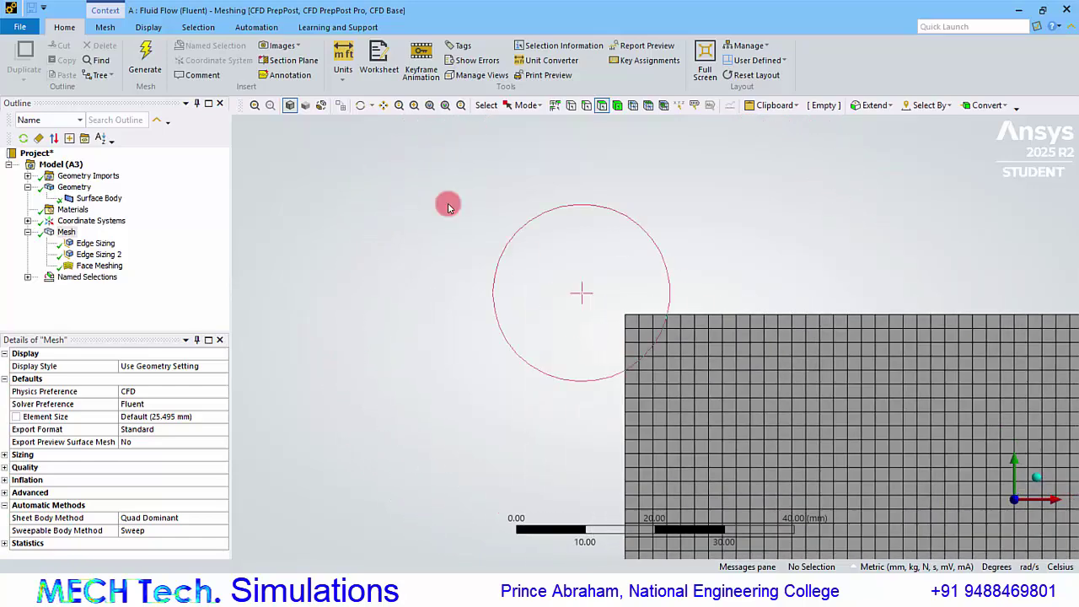
pyautogui.click(445, 105)
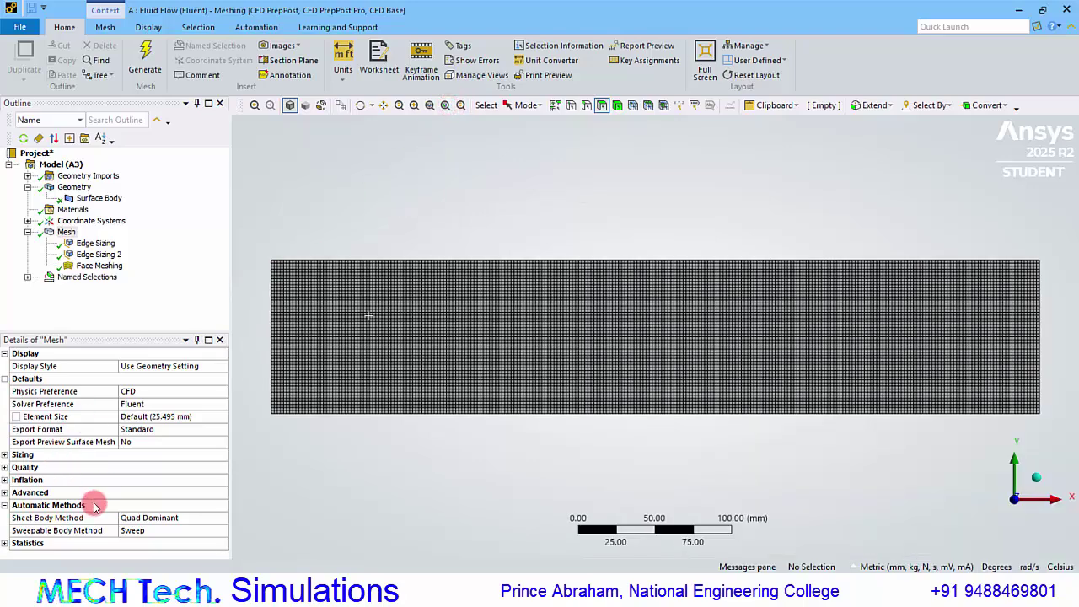
pyautogui.click(4, 467)
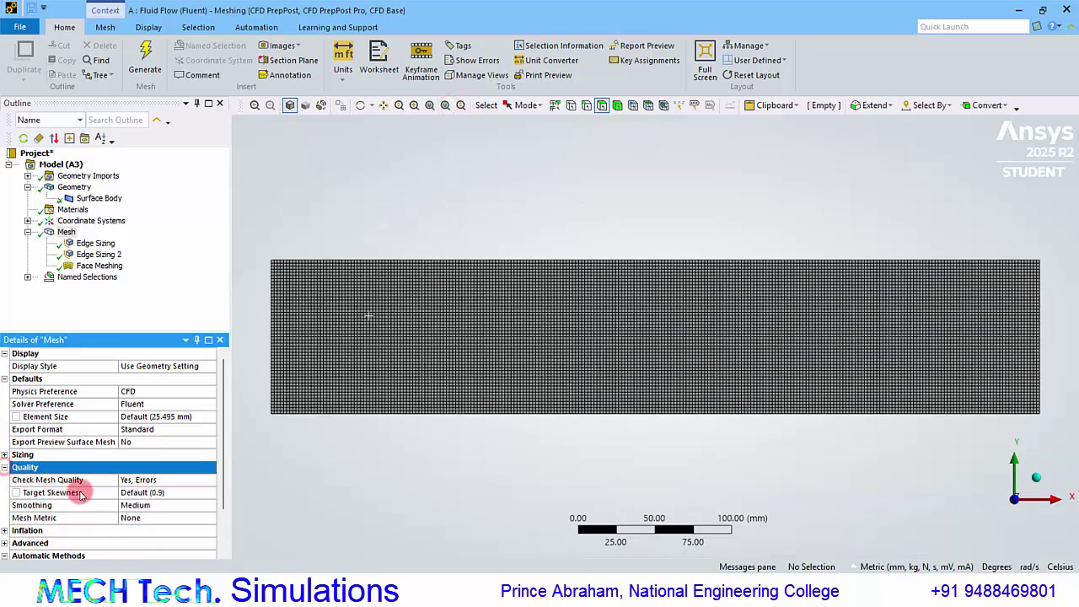
pyautogui.click(150, 514)
pyautogui.click(208, 506)
pyautogui.click(171, 534)
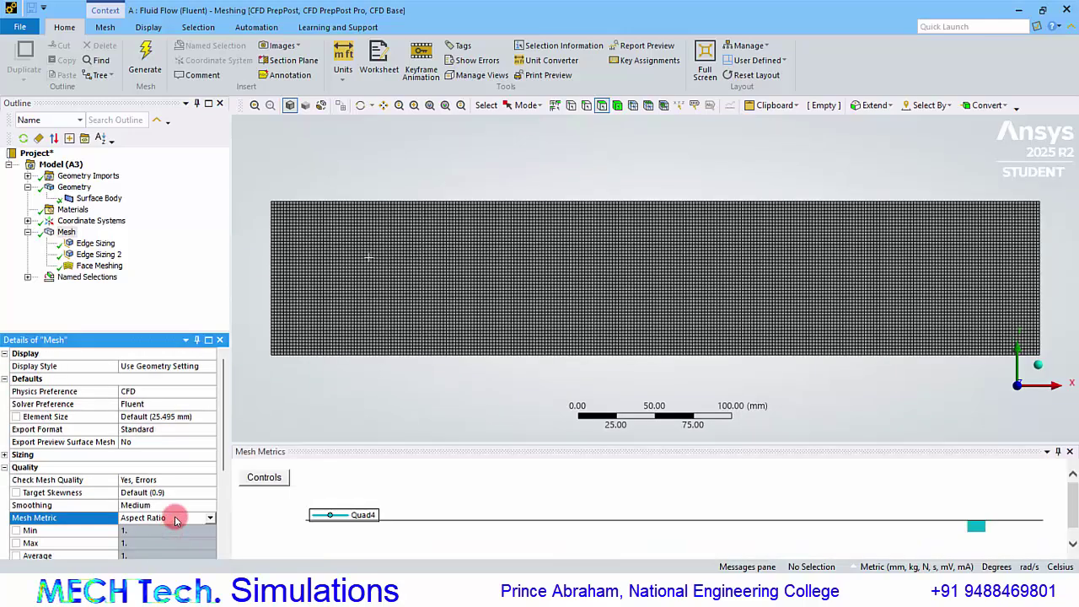
pyautogui.scroll(-1, 169, 512)
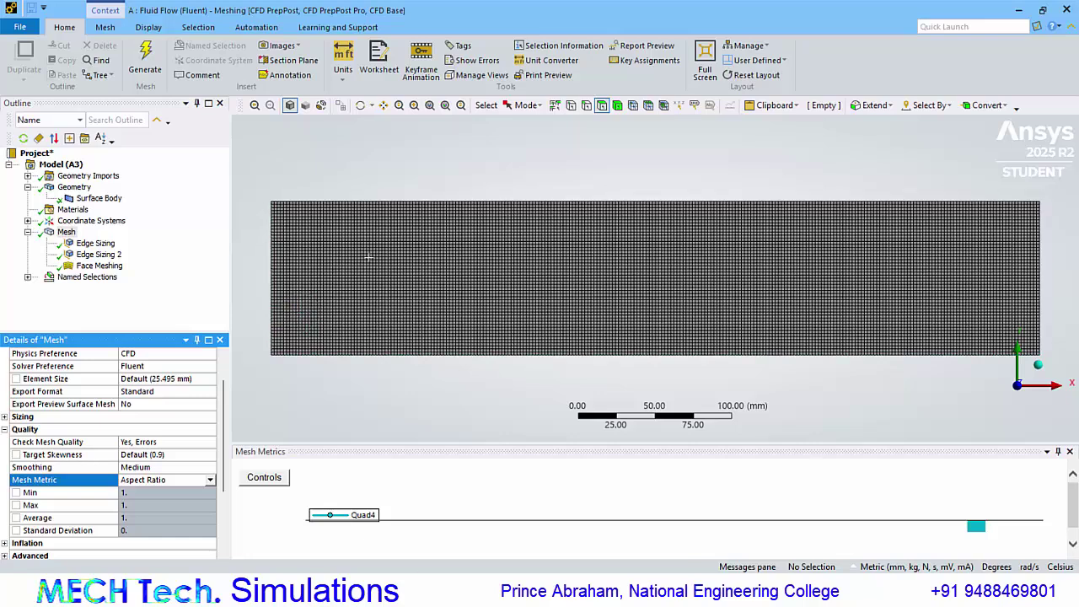
# Switch to Excel and enter the headings Vertical in B1 and Horizontal in C1, with 2 in B2.
pyautogui.press('super')
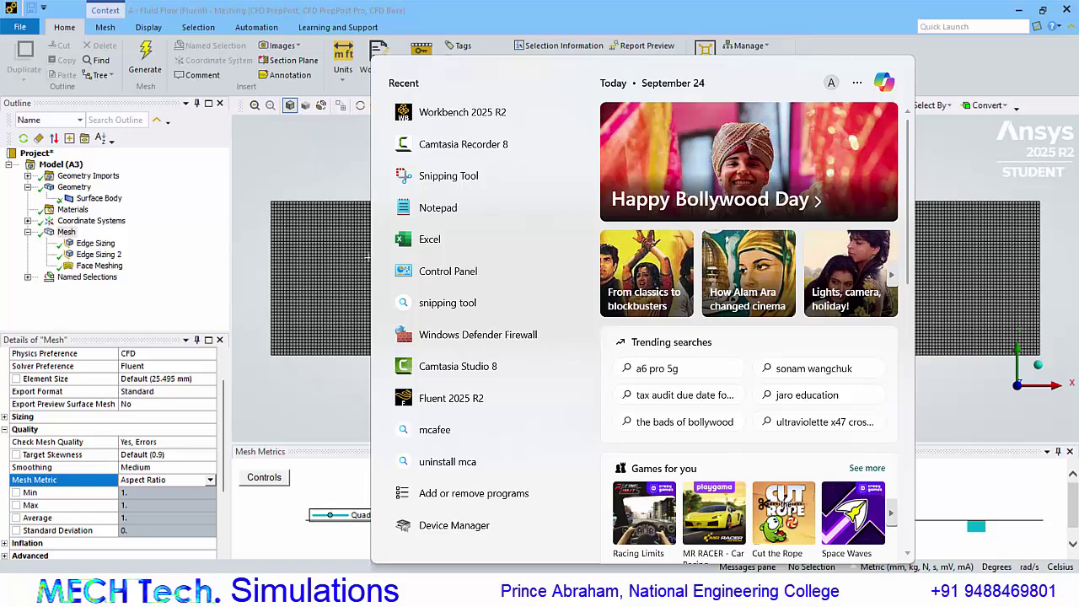
pyautogui.click(82, 170)
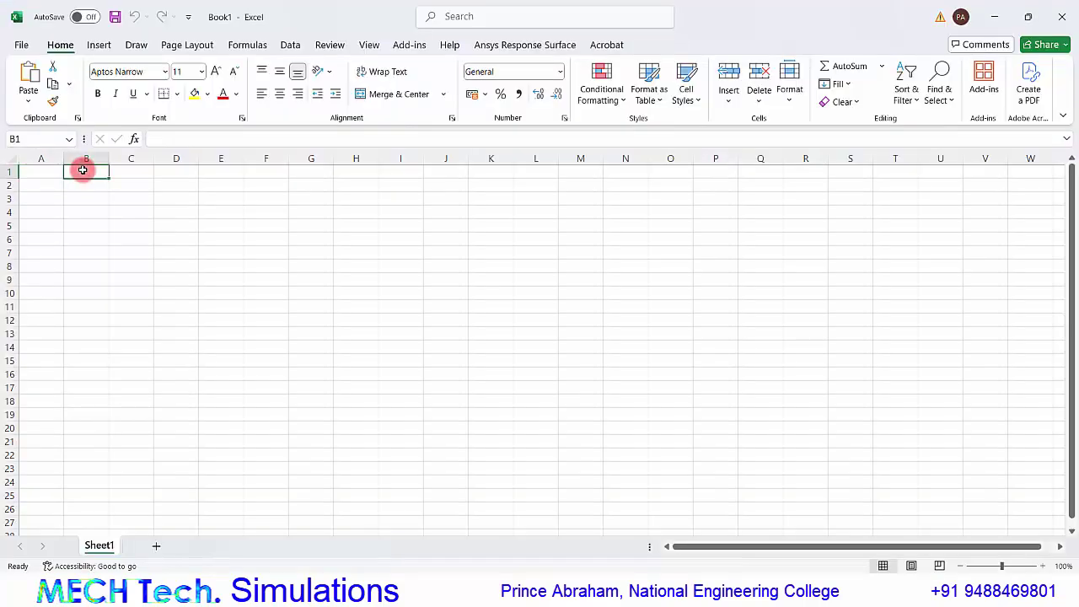
pyautogui.write('Vertical')
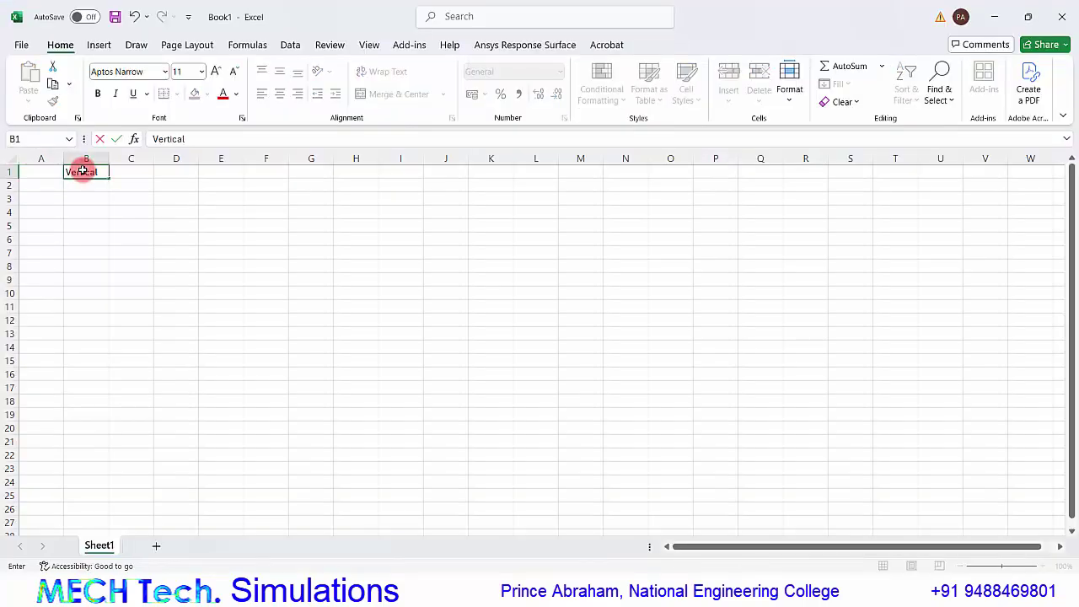
pyautogui.press('Tab')
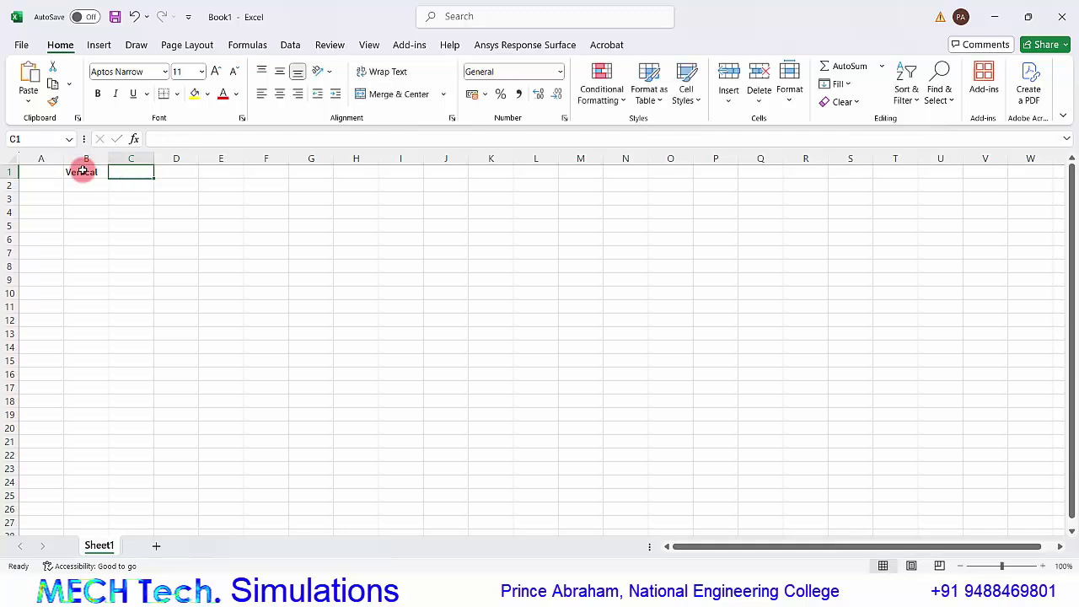
pyautogui.write('Horizontal')
pyautogui.click(90, 186)
pyautogui.write('2')
pyautogui.press('Return')
pyautogui.click(90, 185)
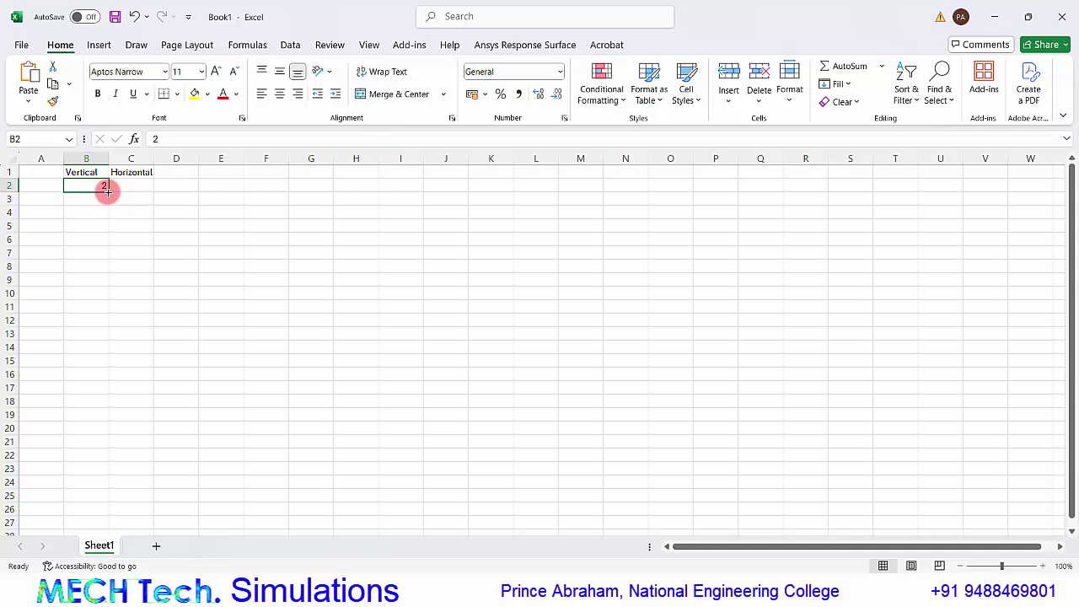
# Enter 2, 4, 8, 16, 32 and 64 in cells C2 to C7, and fill the 2 in B2 down to B7.
pyautogui.click(128, 186)
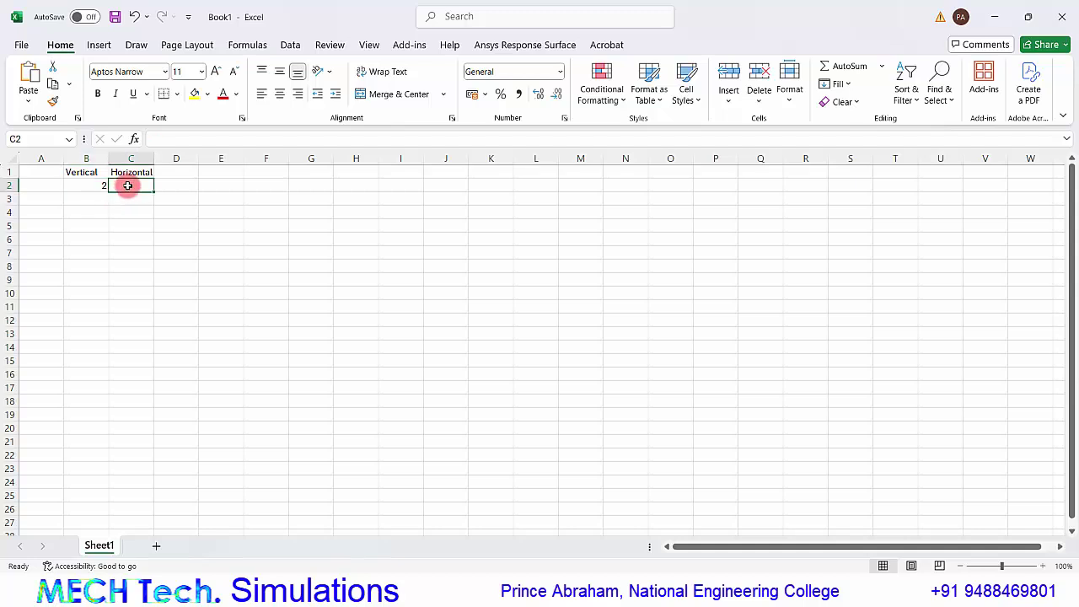
pyautogui.write('2')
pyautogui.press('Return')
pyautogui.write('4')
pyautogui.press('Return')
pyautogui.write('5')
pyautogui.press('BackSpace')
pyautogui.write('8')
pyautogui.press('Return')
pyautogui.write('16')
pyautogui.press('Return')
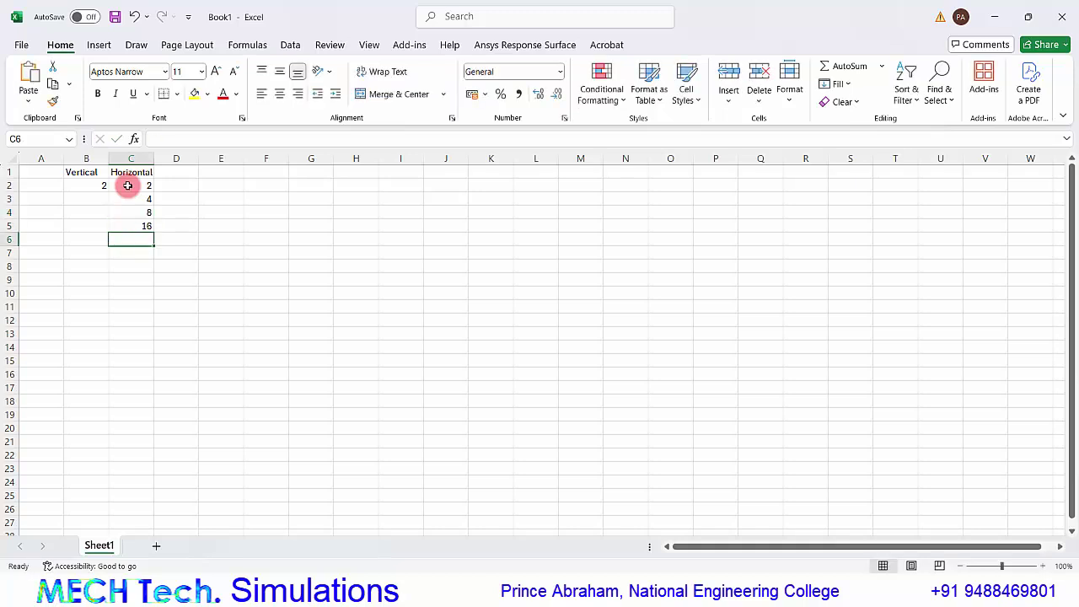
pyautogui.write('32')
pyautogui.press('Return')
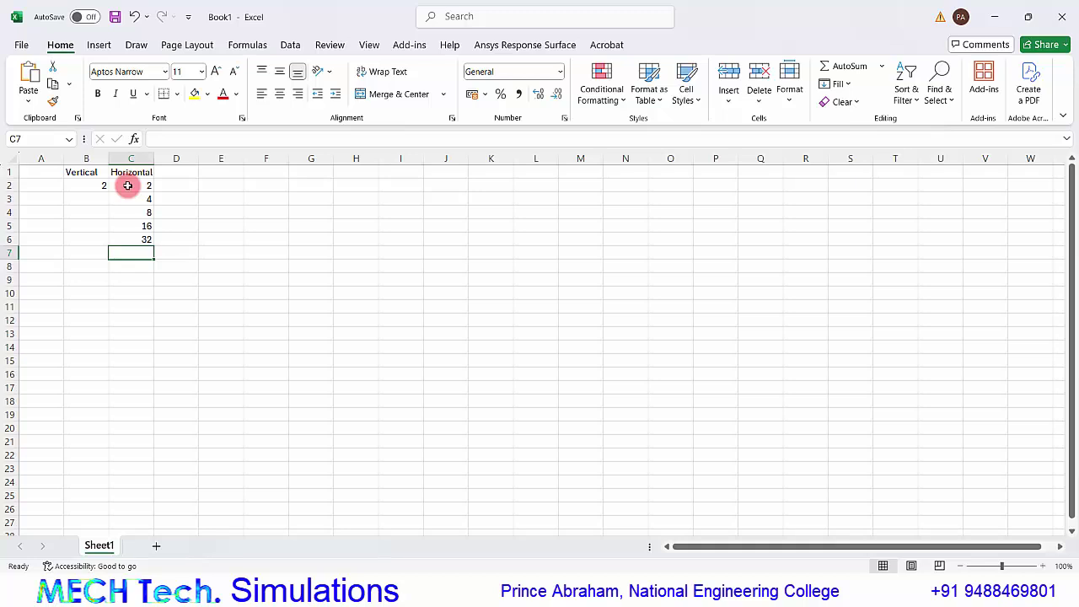
pyautogui.write('64')
pyautogui.press('Return')
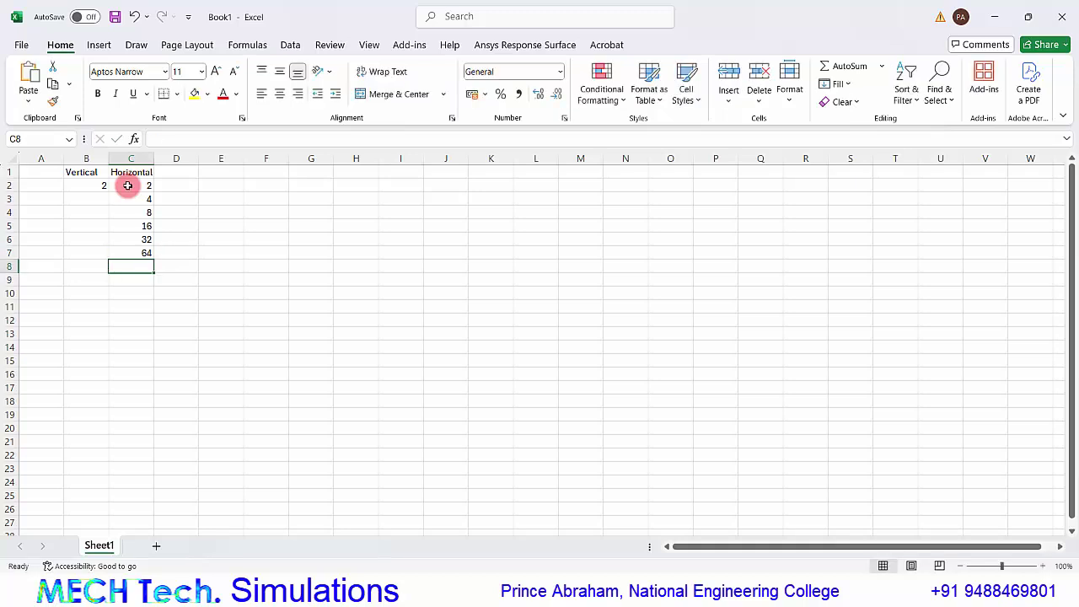
pyautogui.click(99, 186)
pyautogui.moveTo(107, 191); pyautogui.dragTo(107, 261)
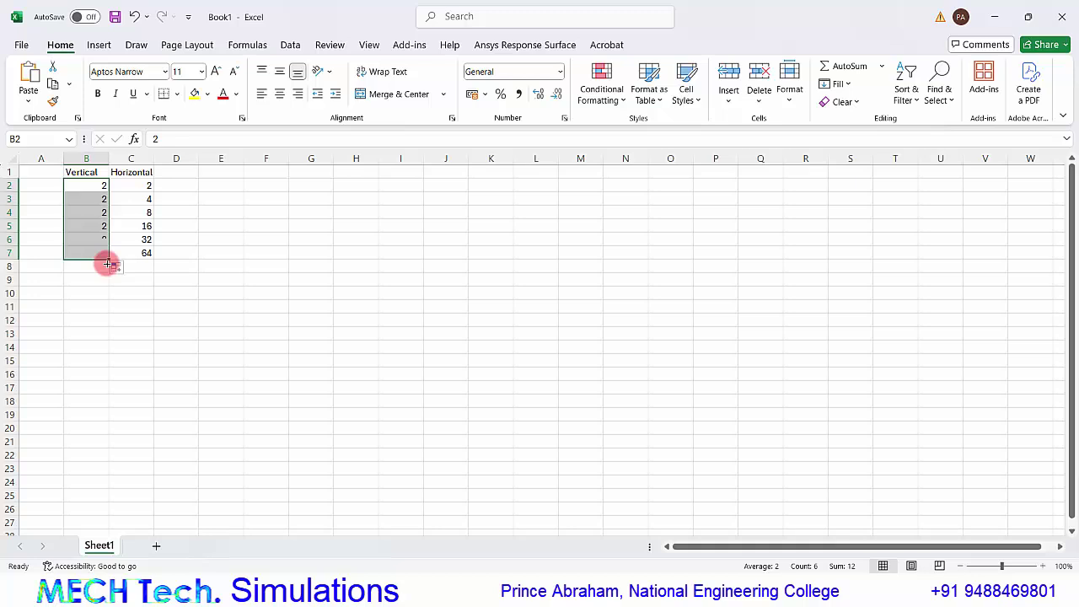
# Enter the heading Aspect Ratio in D1 and widen column D to fit it.
pyautogui.click(190, 171)
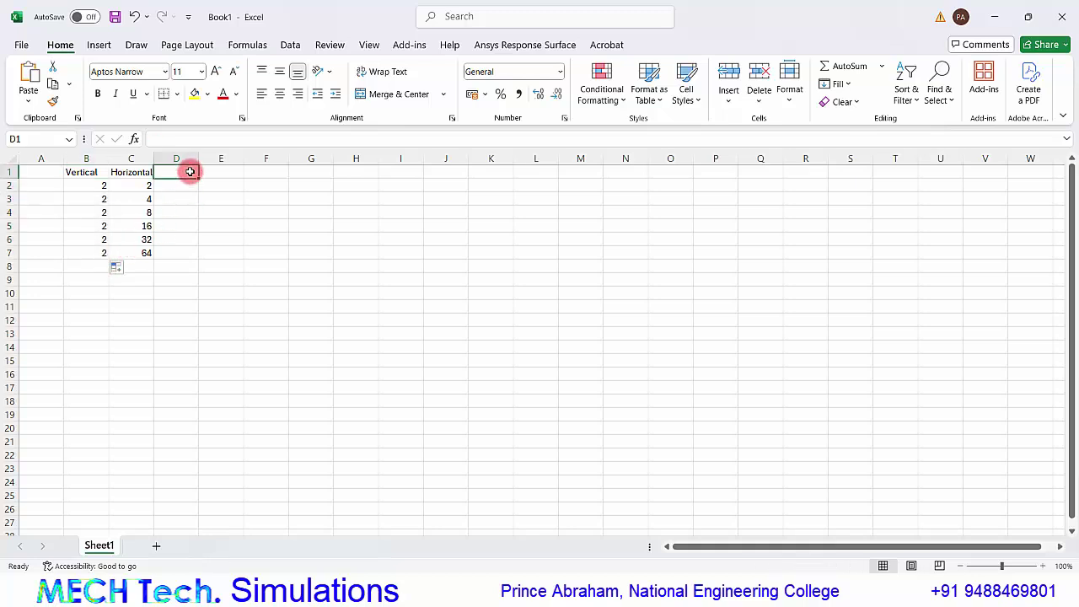
pyautogui.write('Aspect Ratio')
pyautogui.press('Return')
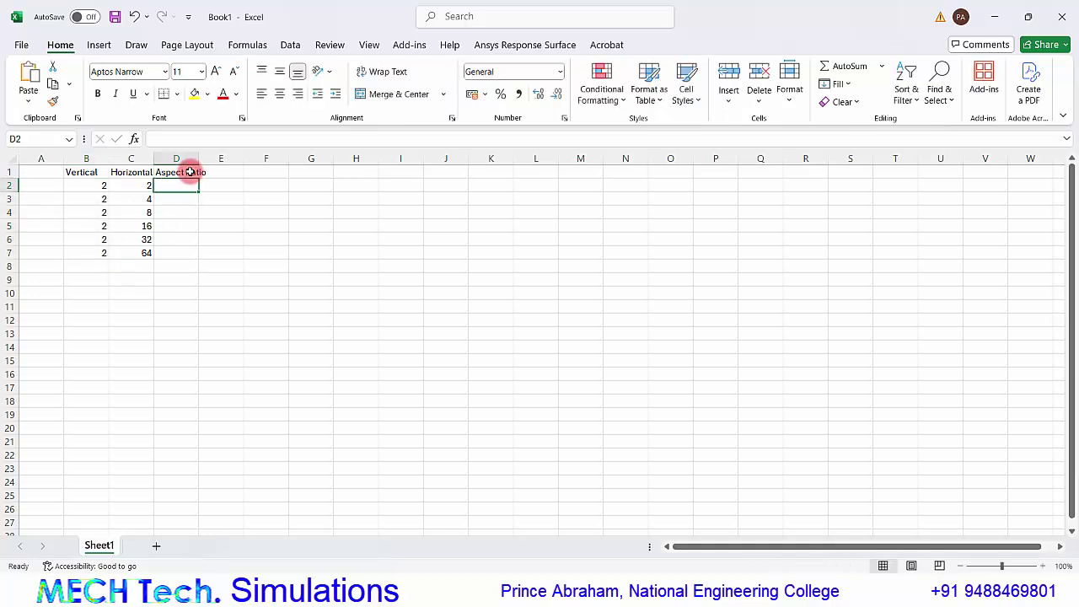
pyautogui.moveTo(199, 160); pyautogui.dragTo(205, 162)
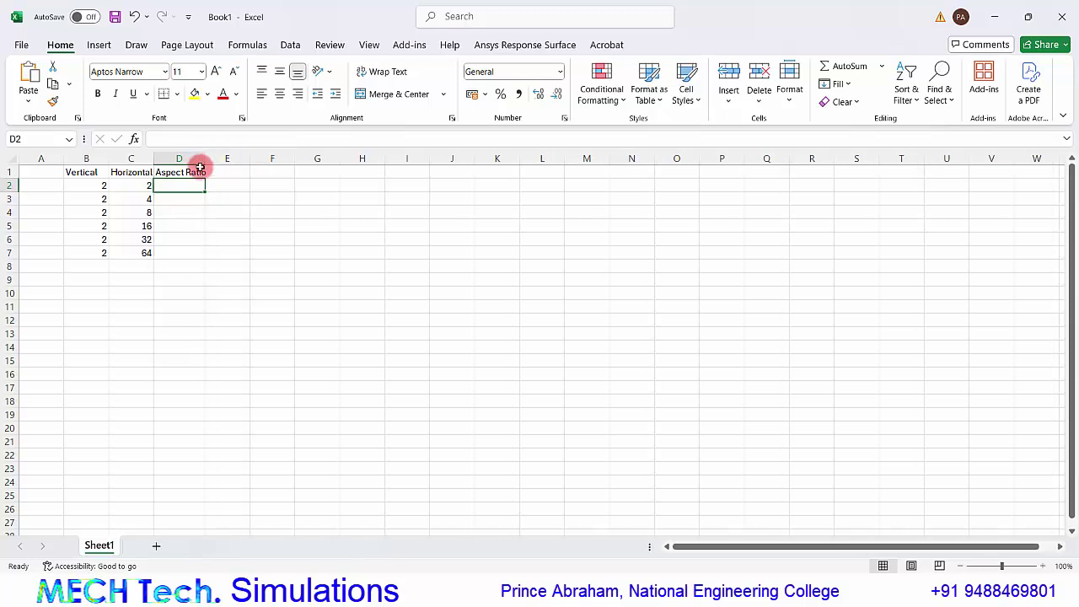
# Calculate the aspect ratio in D2 with the formula =C2/B2 and fill it down to D7.
pyautogui.write('=')
pyautogui.click(139, 185)
pyautogui.write('/')
pyautogui.click(102, 187)
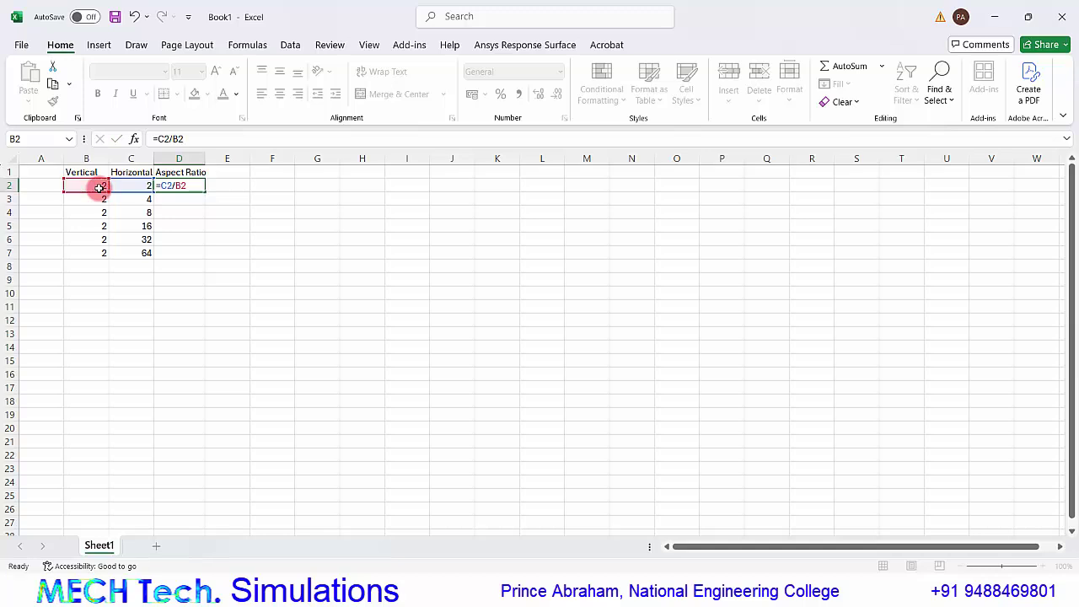
pyautogui.press('Return')
pyautogui.click(189, 187)
pyautogui.moveTo(203, 192); pyautogui.dragTo(194, 258)
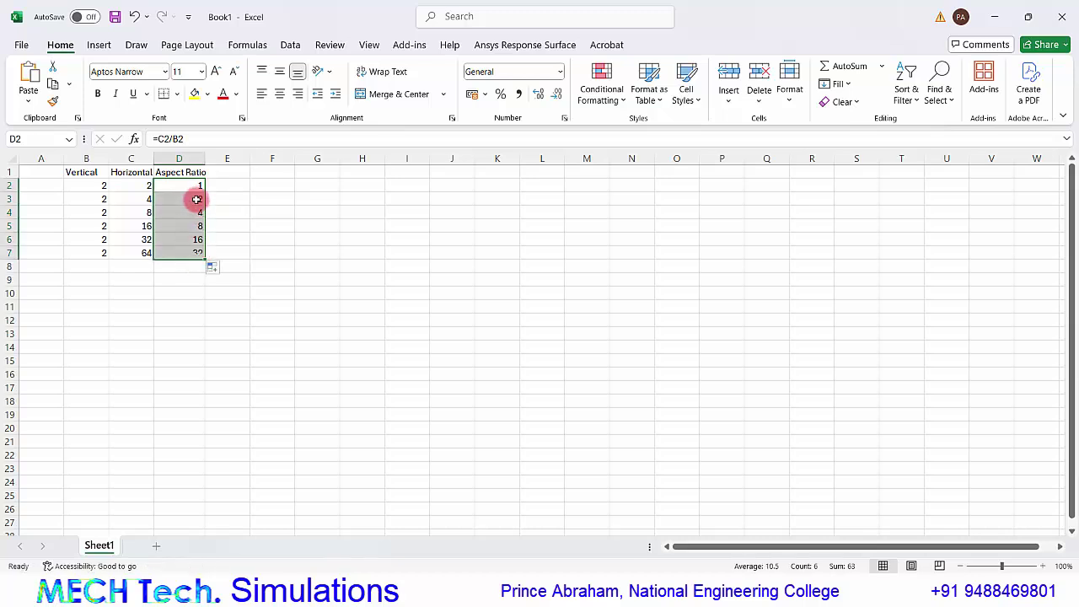
pyautogui.click(201, 276)
pyautogui.click(194, 252)
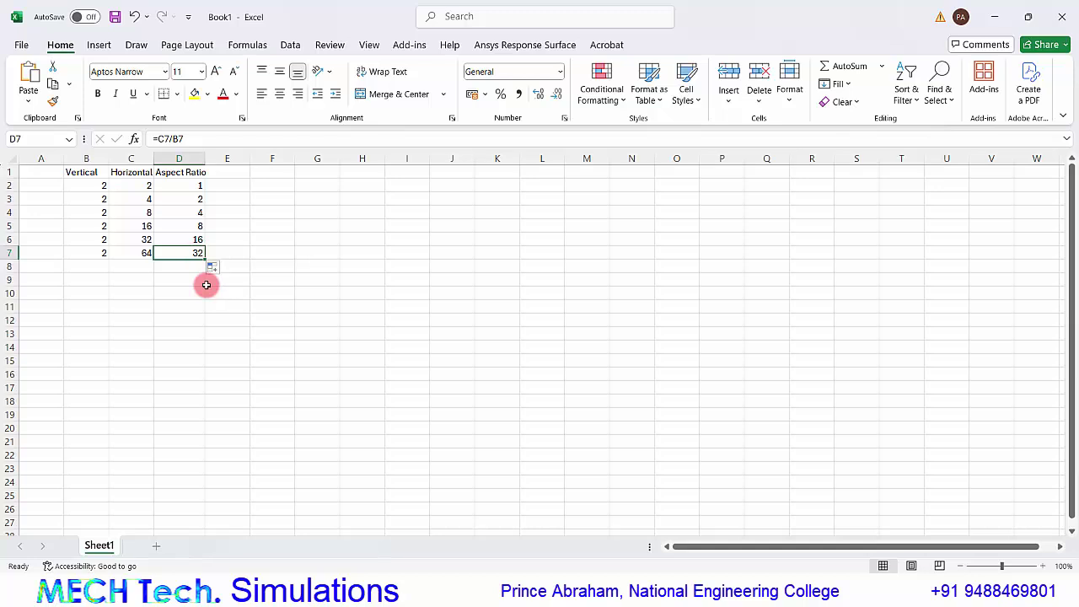
pyautogui.click(199, 186)
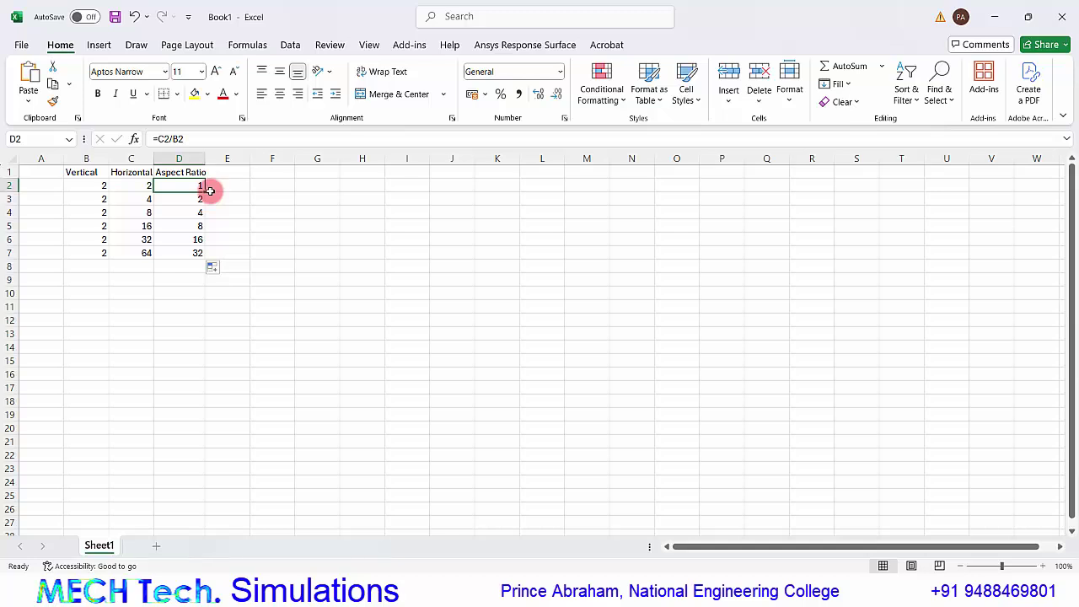
pyautogui.click(194, 254)
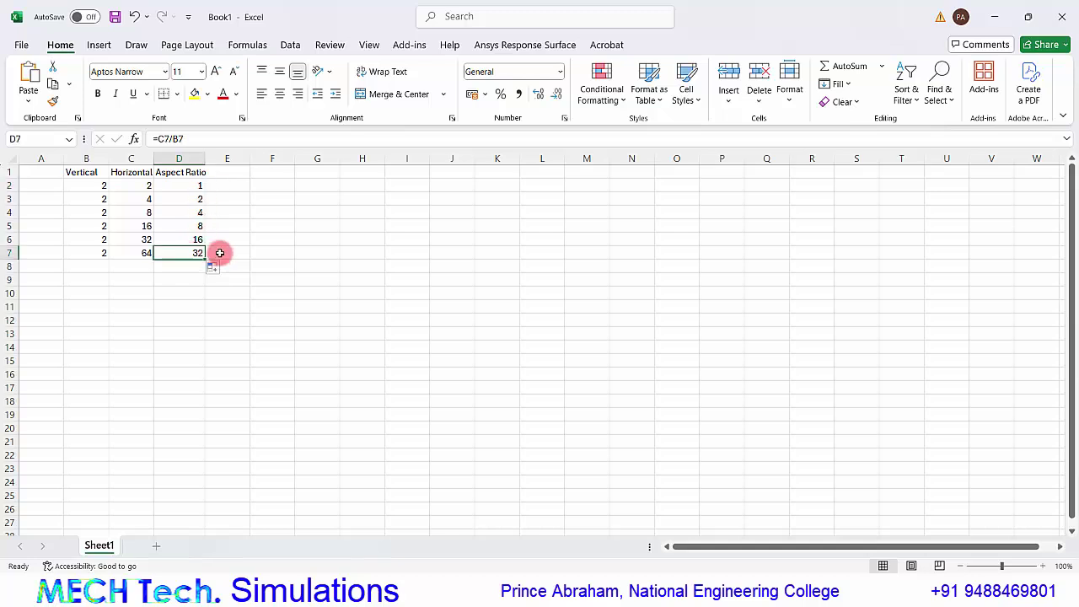
# Widen column D slightly, enter the heading No. of Iterations in E1 and fit column E to its text.
pyautogui.moveTo(205, 160); pyautogui.dragTo(209, 160)
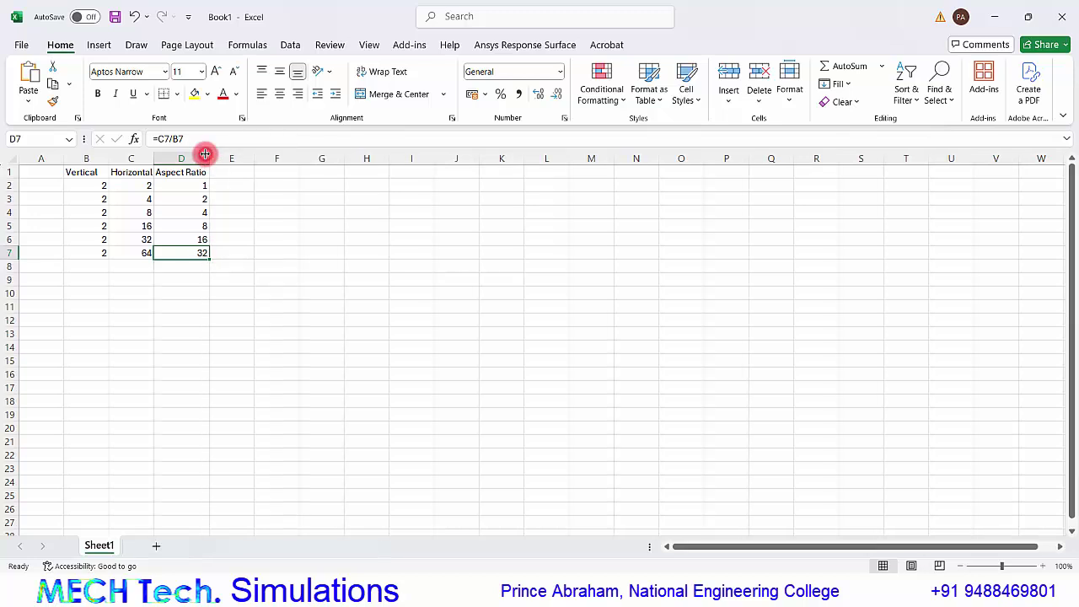
pyautogui.click(247, 170)
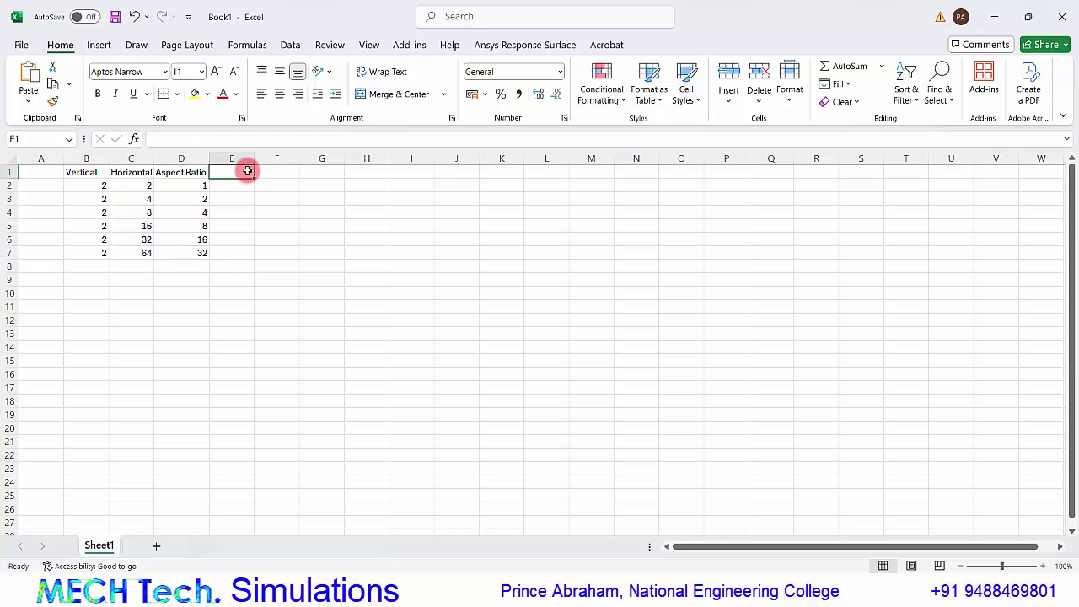
pyautogui.write('I')
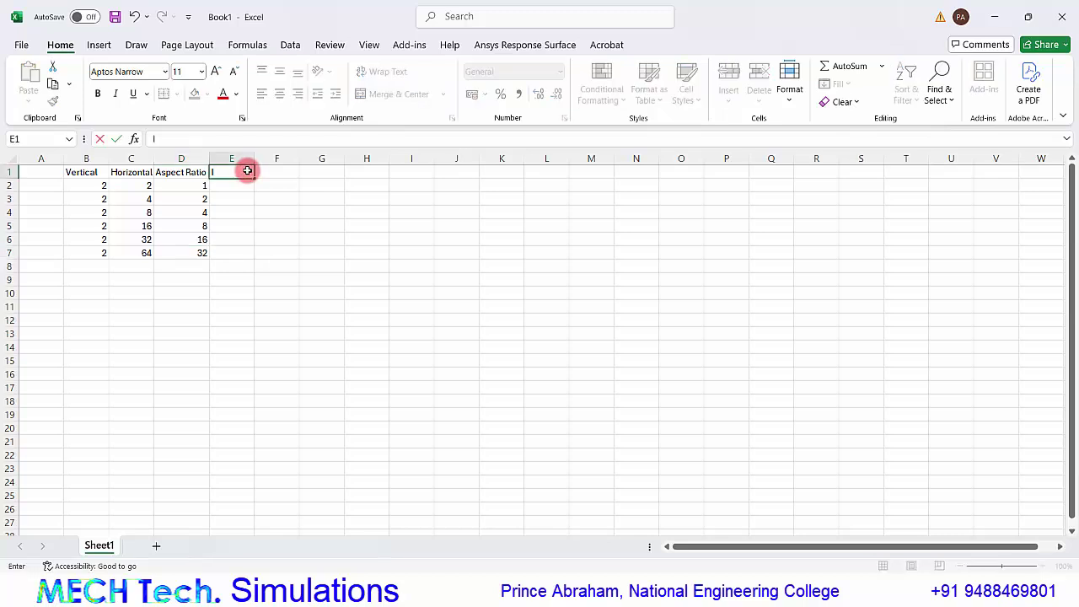
pyautogui.write('No. of Iterations')
pyautogui.press('Return')
pyautogui.doubleClick(253, 158)
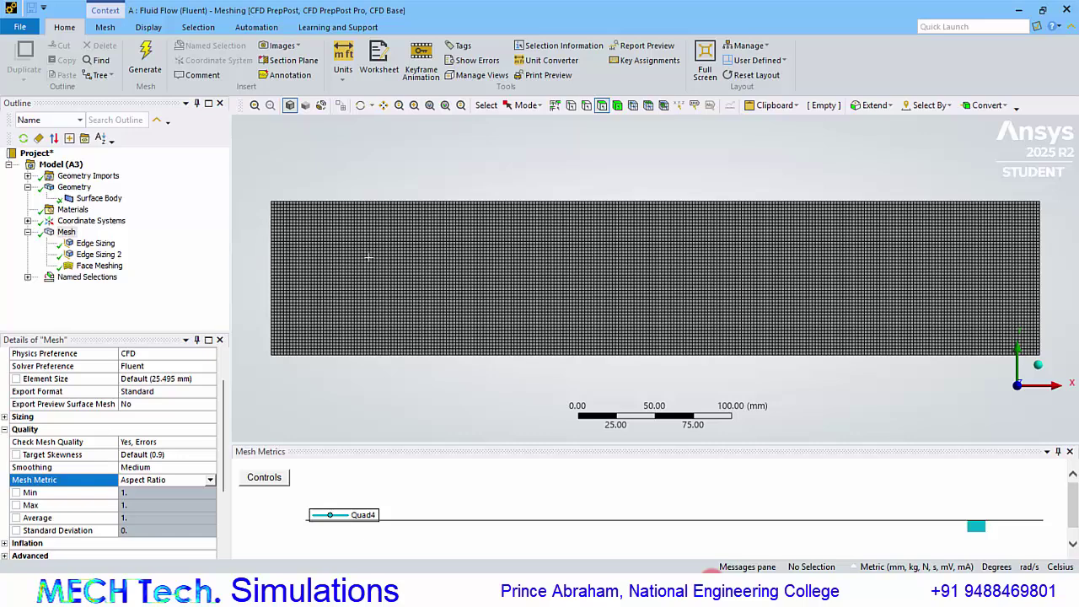
# Close the Meshing window and update the Mesh cell of the Fluid Flow (Fluent) system in Workbench.
pyautogui.click(1068, 12)
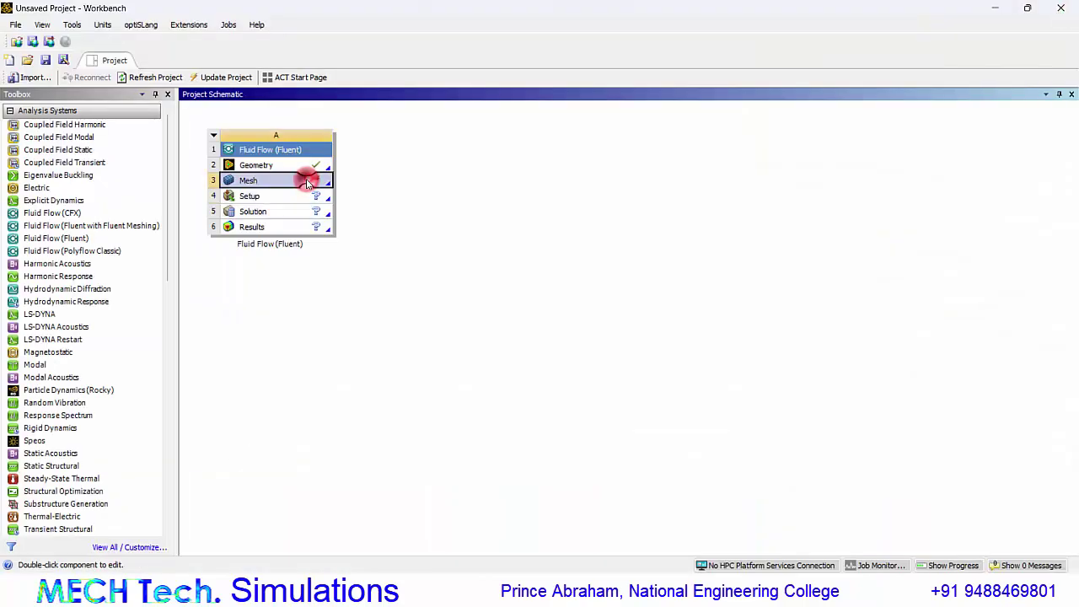
pyautogui.rightClick(308, 180)
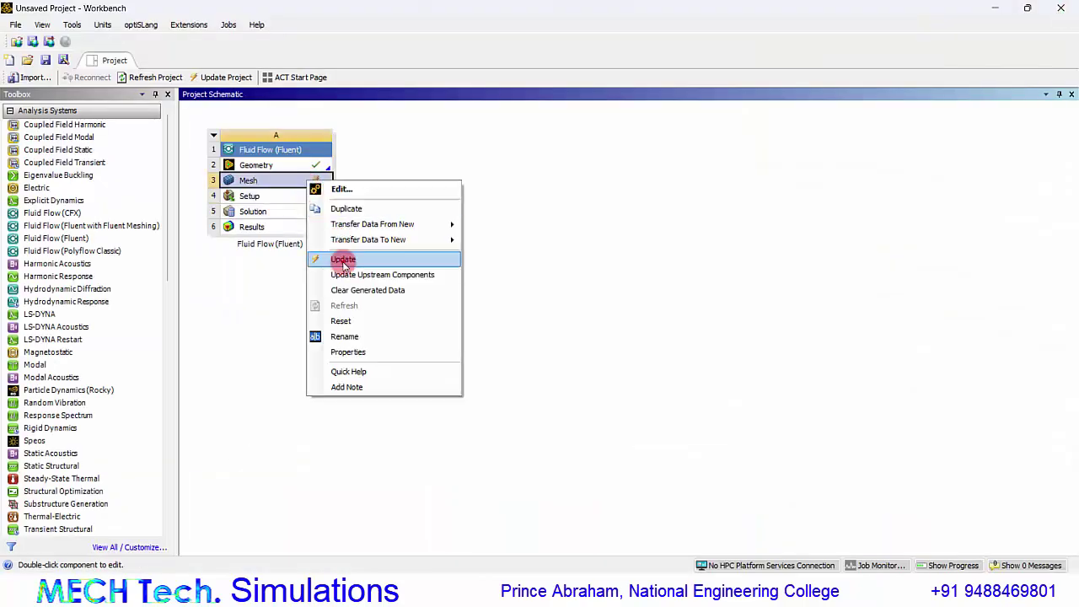
pyautogui.click(343, 261)
# Open the Setup cell and start Fluent with the default launcher settings, dismissing the console window.
pyautogui.doubleClick(295, 197)
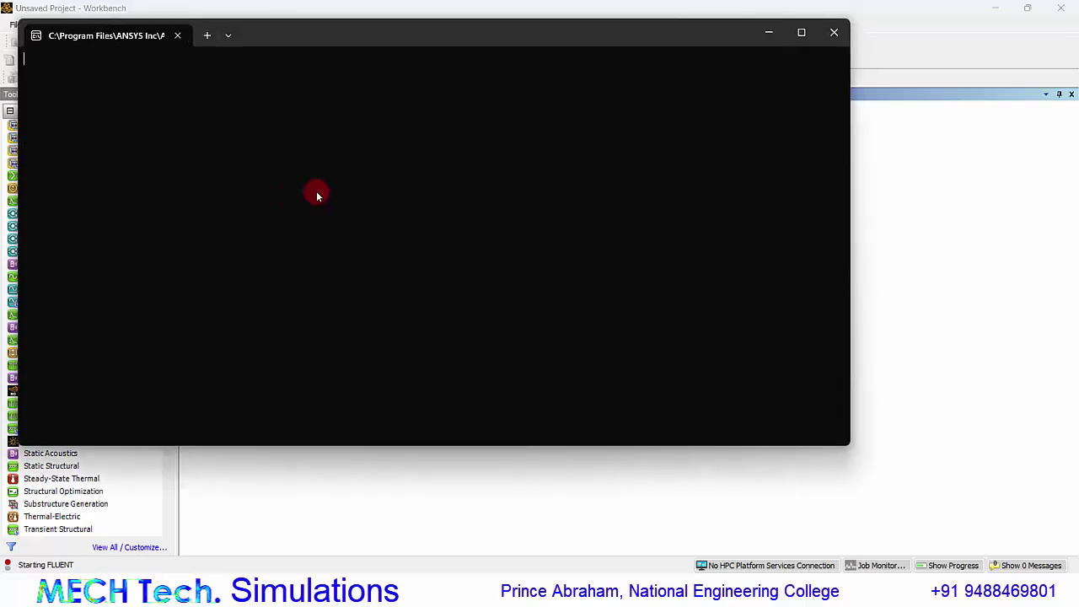
pyautogui.click(834, 32)
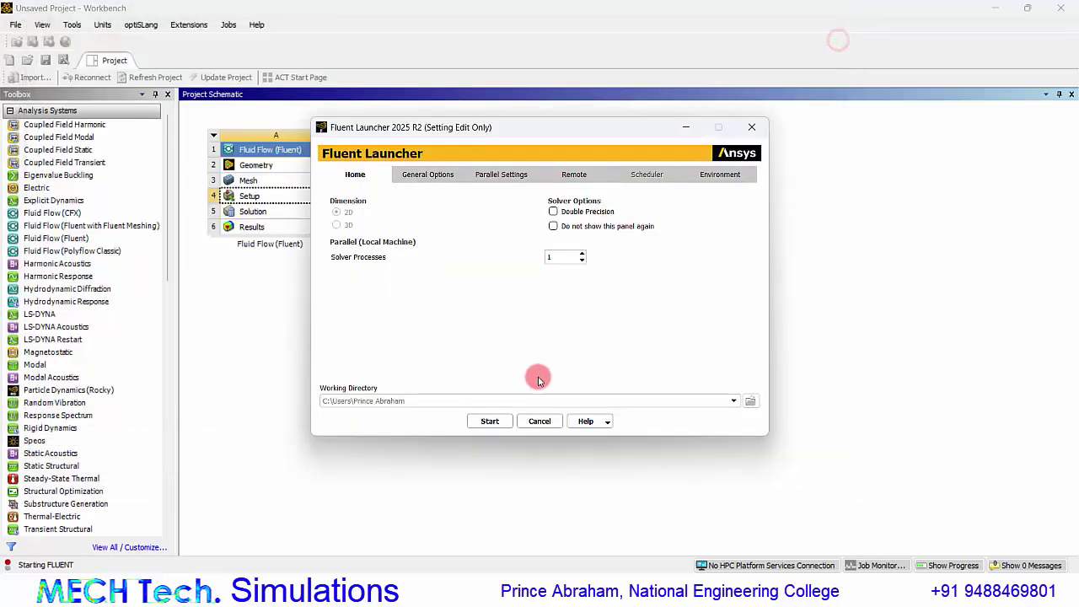
pyautogui.click(492, 423)
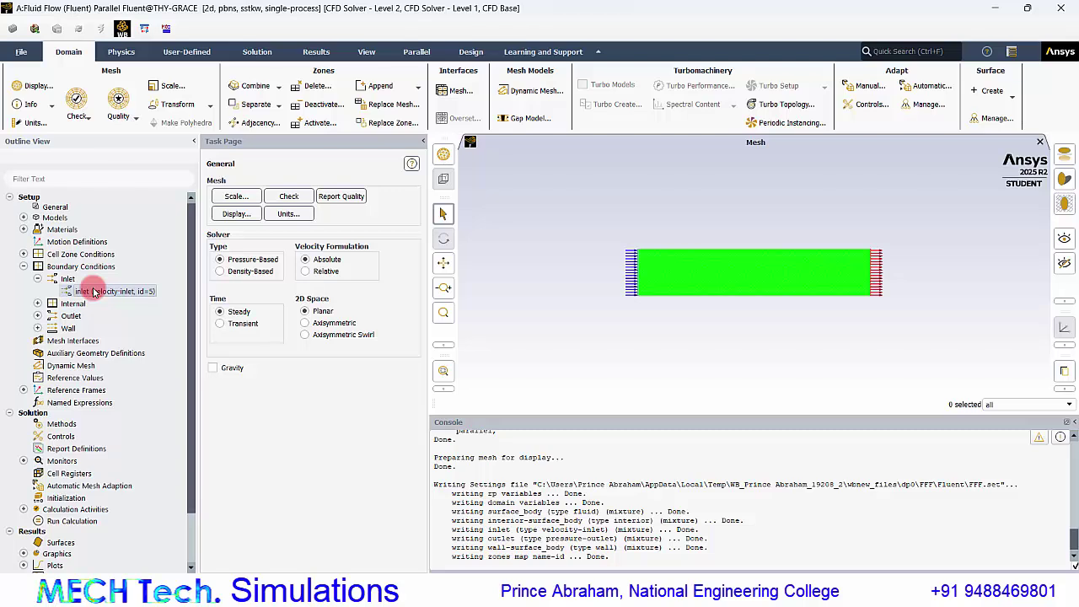
# Set the inlet's velocity magnitude to 1 m/s, apply it and collapse the boundary conditions.
pyautogui.doubleClick(95, 291)
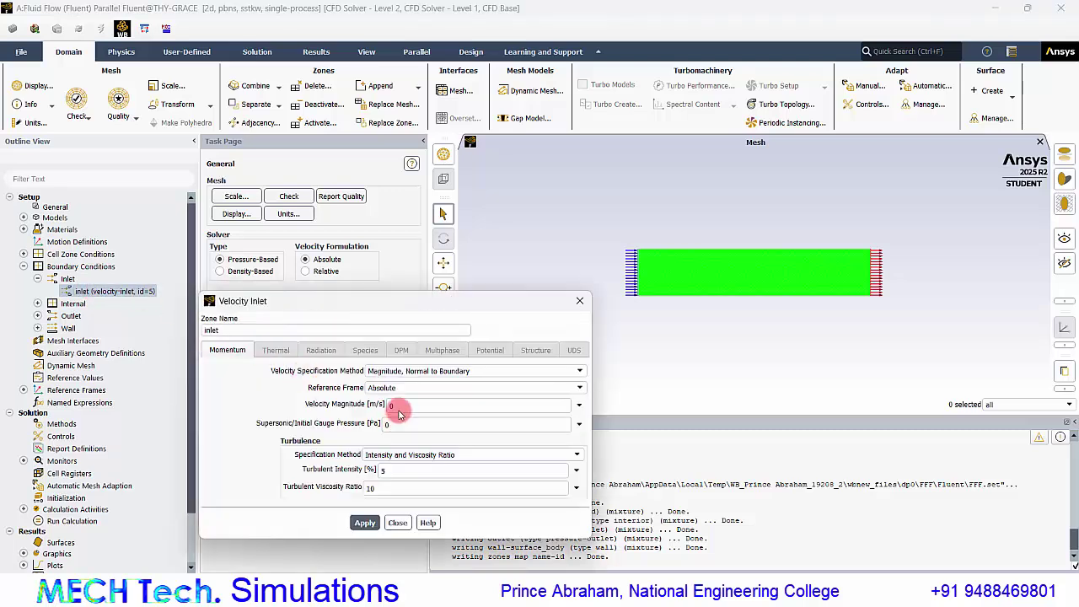
pyautogui.click(393, 407)
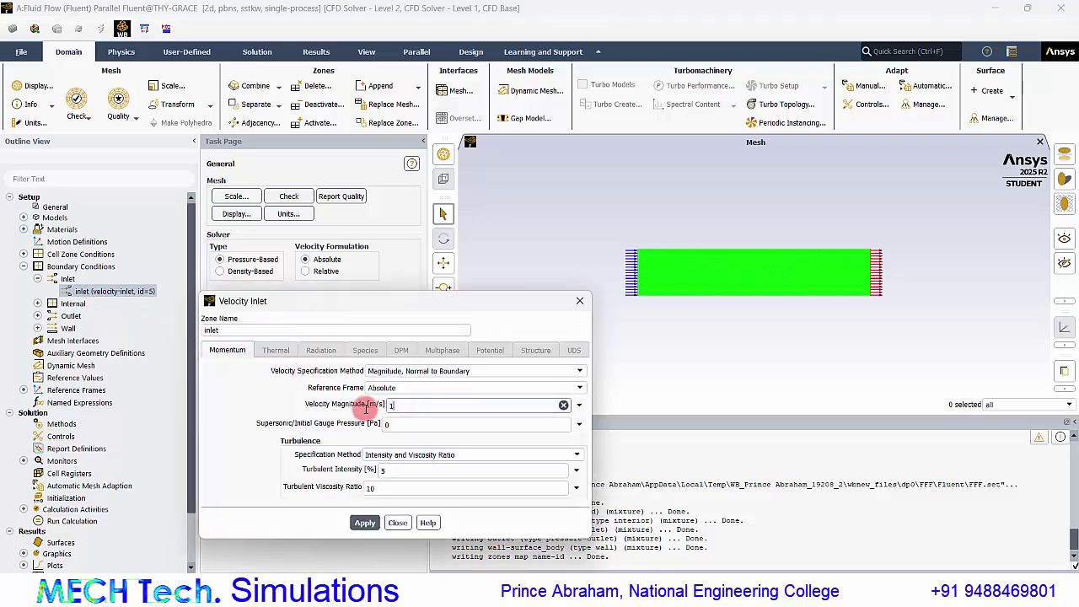
pyautogui.click(364, 523)
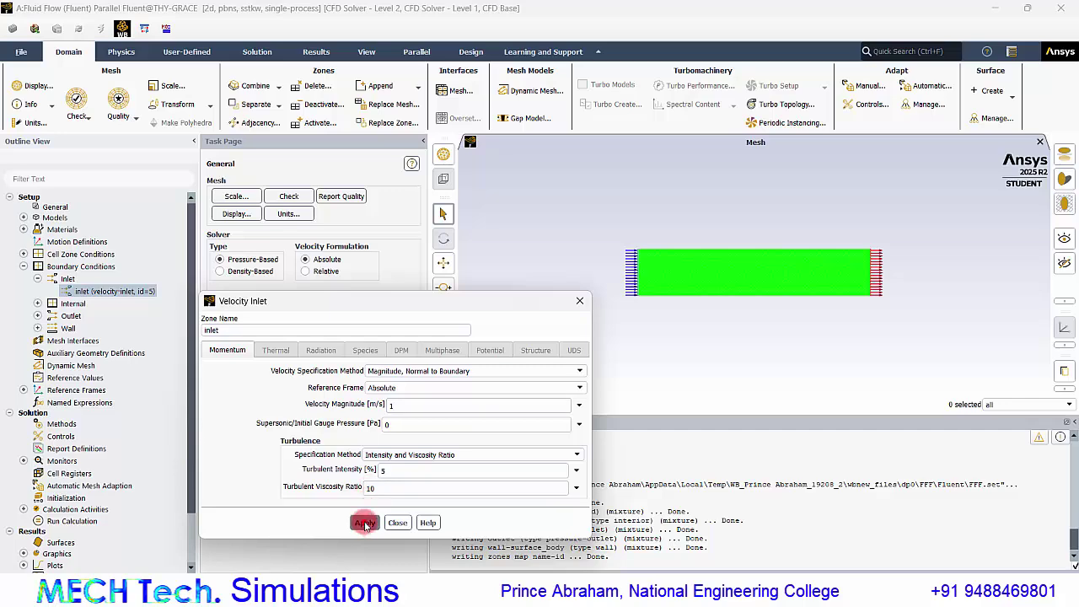
pyautogui.click(398, 523)
pyautogui.click(92, 300)
pyautogui.click(24, 267)
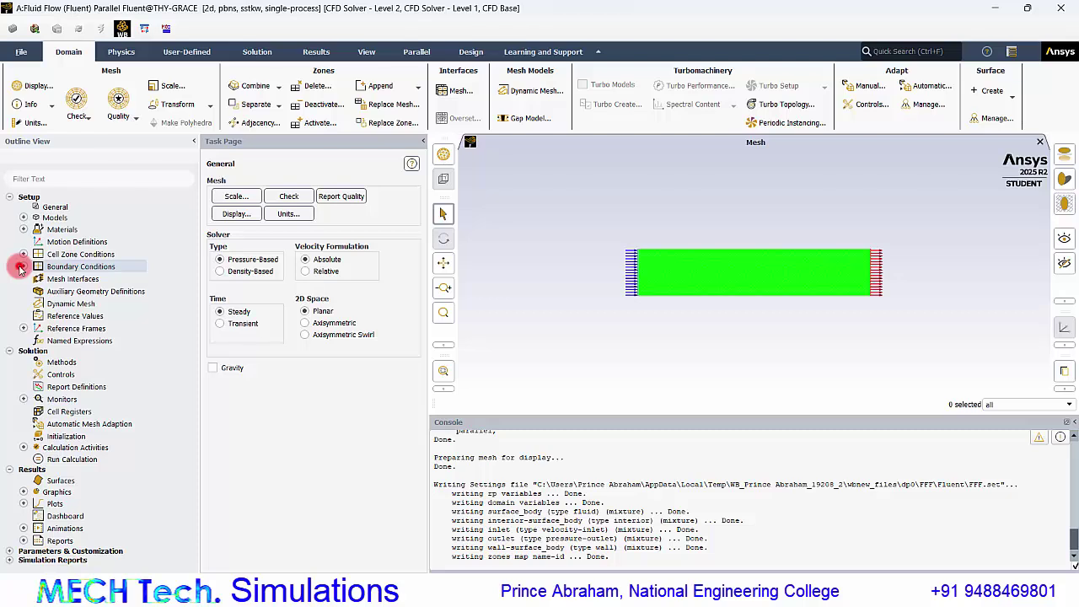
# Set the number of iterations to 500 and run the calculation.
pyautogui.click(75, 460)
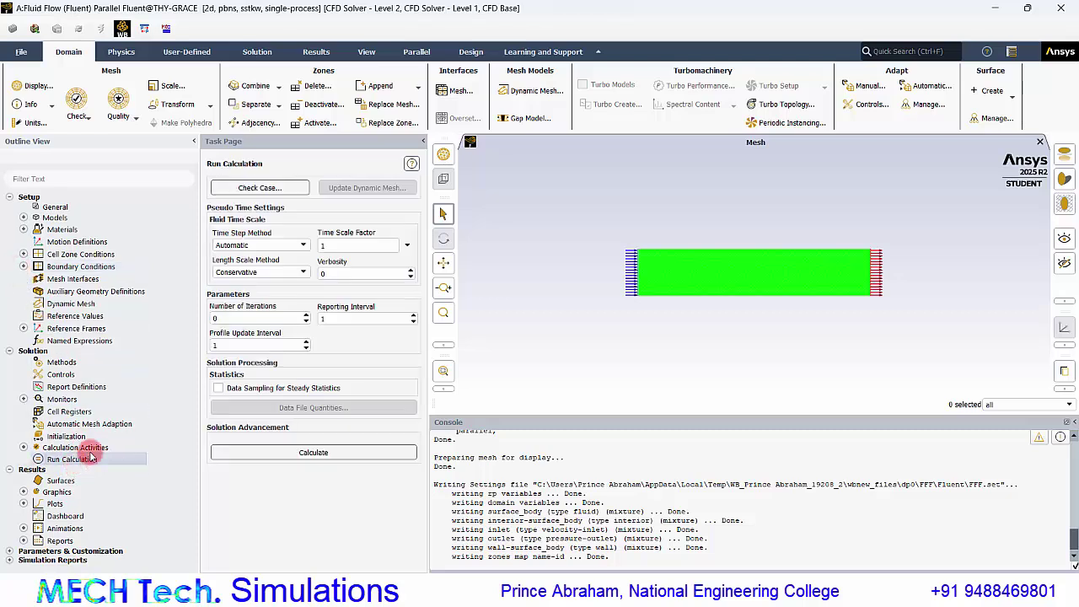
pyautogui.doubleClick(216, 319)
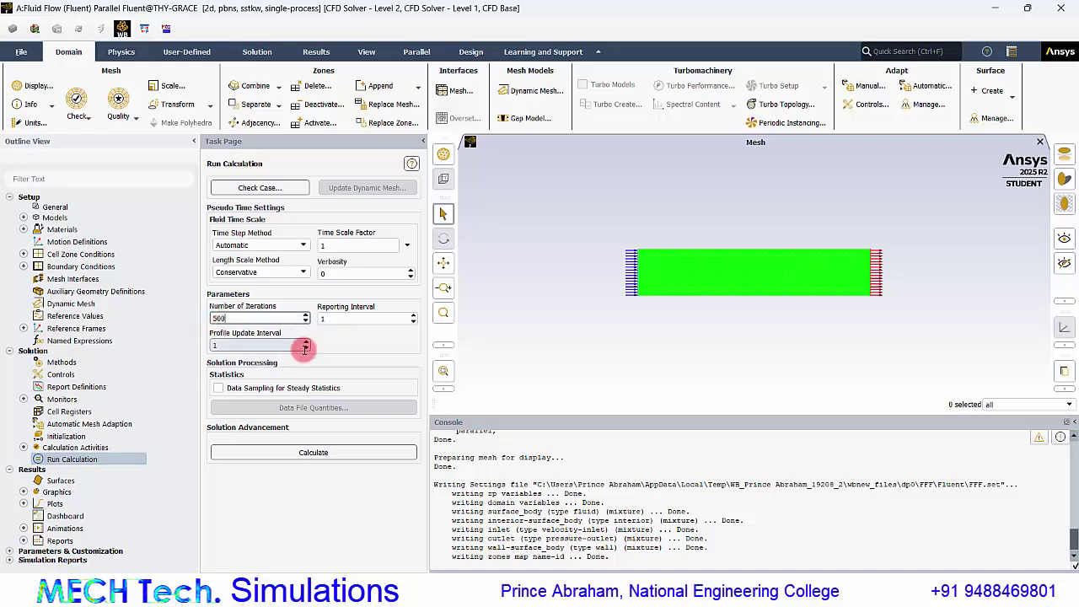
pyautogui.click(297, 455)
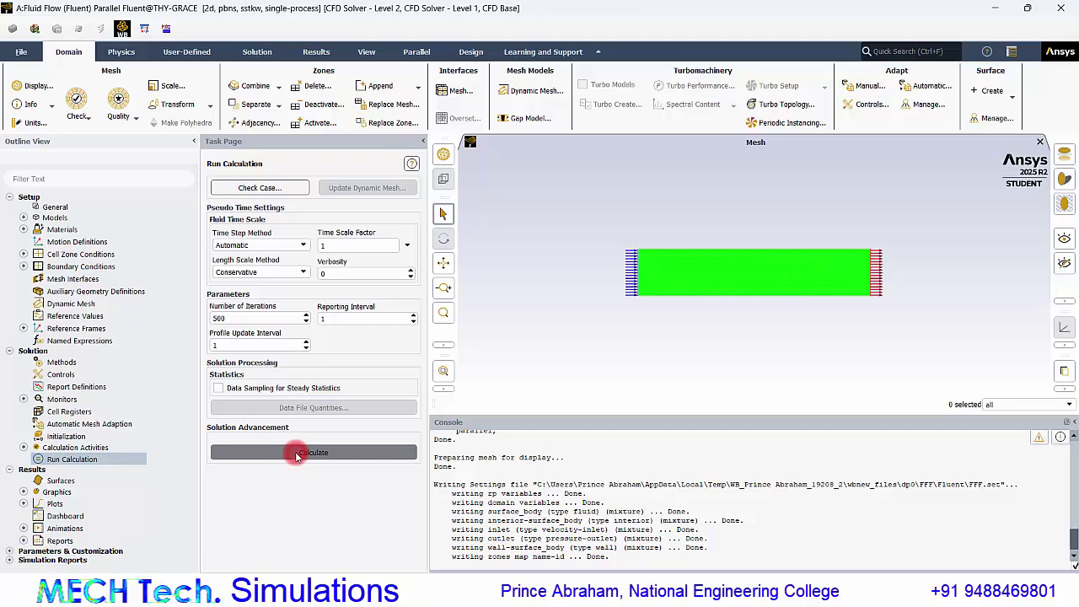
pyautogui.click(590, 309)
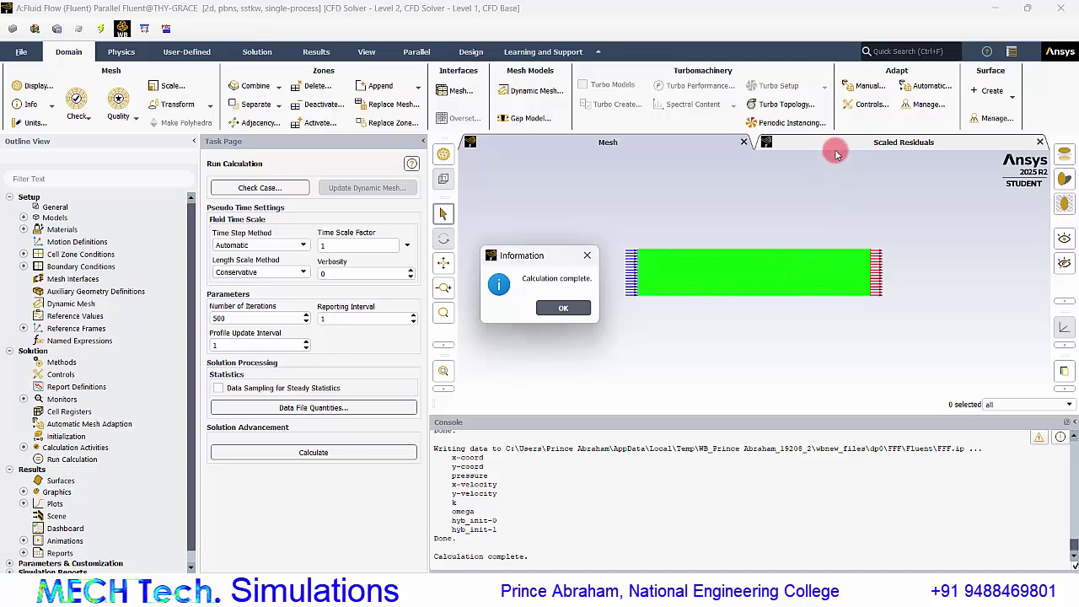
# Check the scaled residuals and the console for the converged iteration, and record 34 in E2 of the Excel table.
pyautogui.click(794, 142)
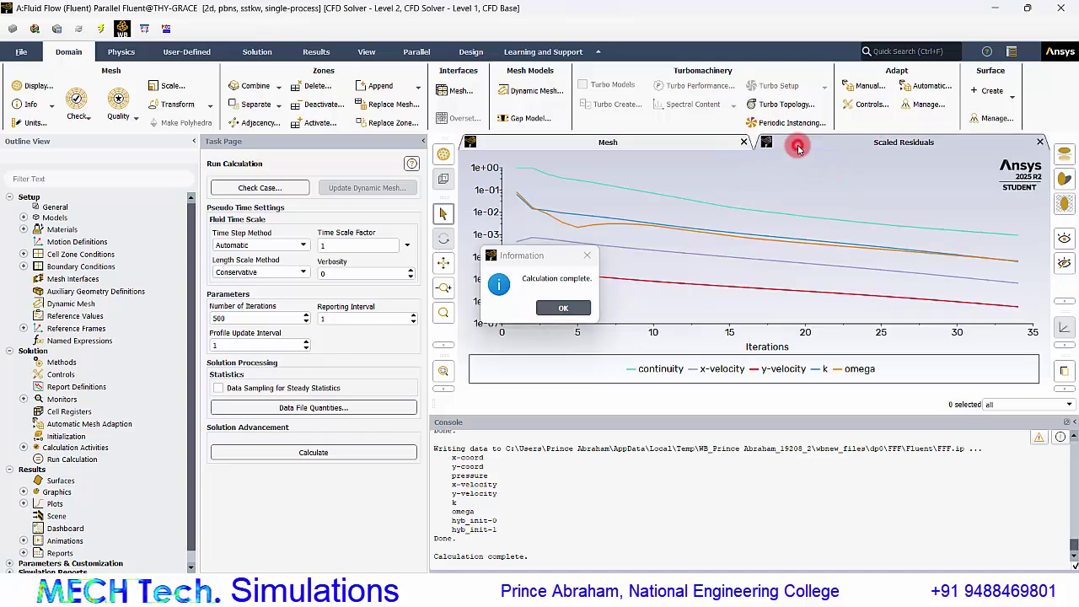
pyautogui.moveTo(1019, 238)
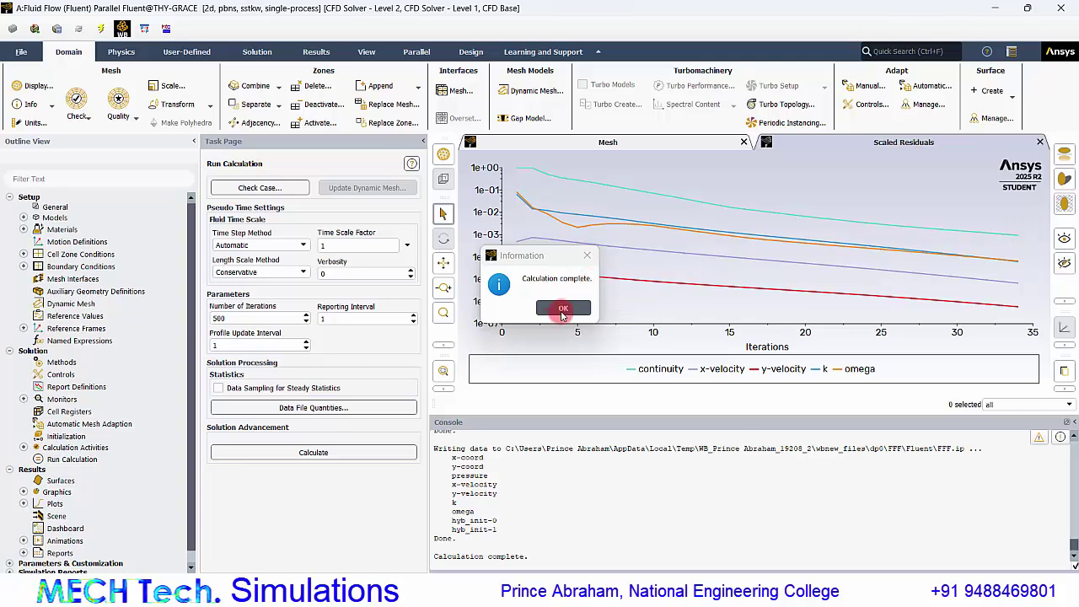
pyautogui.click(563, 311)
pyautogui.scroll(1, 506, 485)
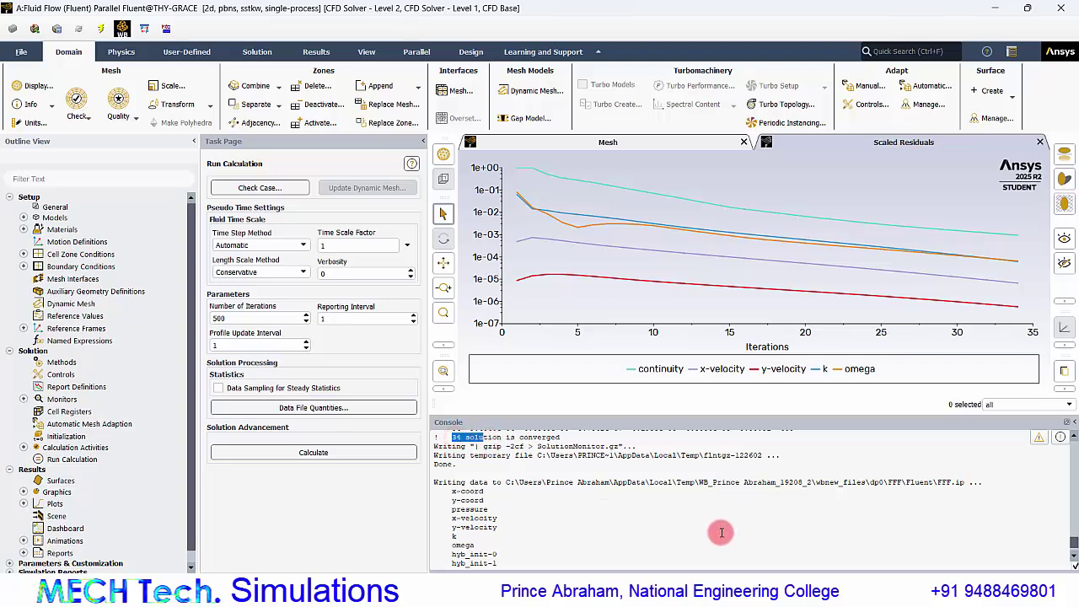
pyautogui.click(725, 597)
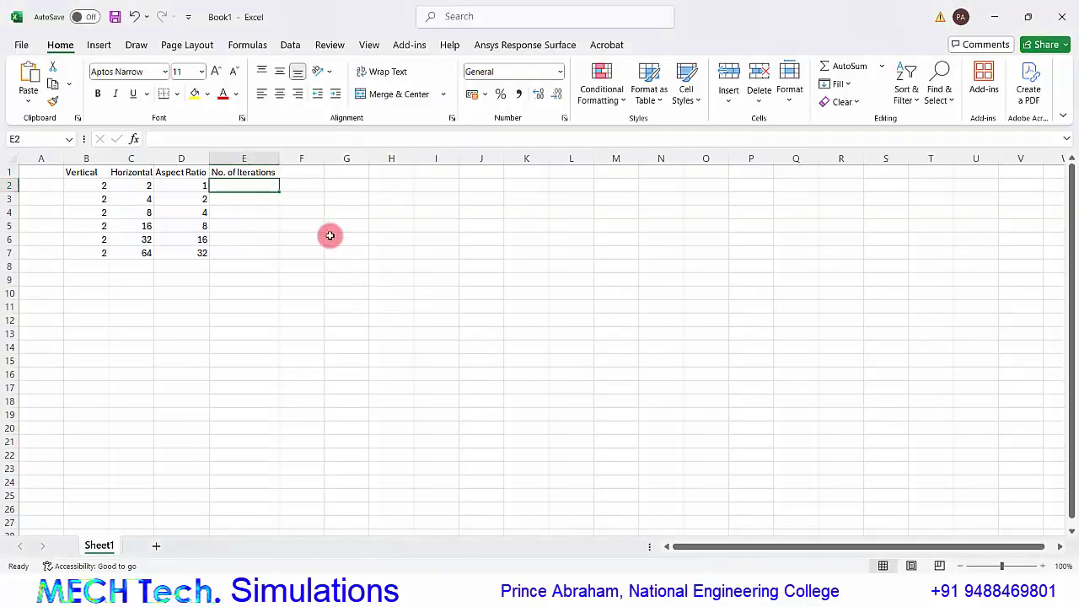
pyautogui.write('34')
pyautogui.press('Return')
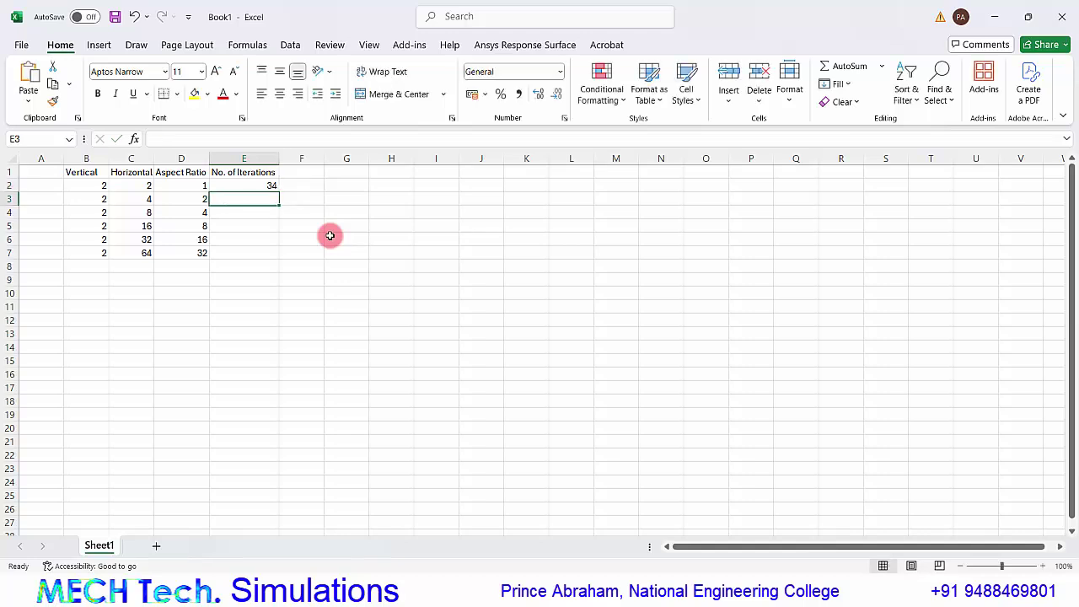
pyautogui.click(200, 186)
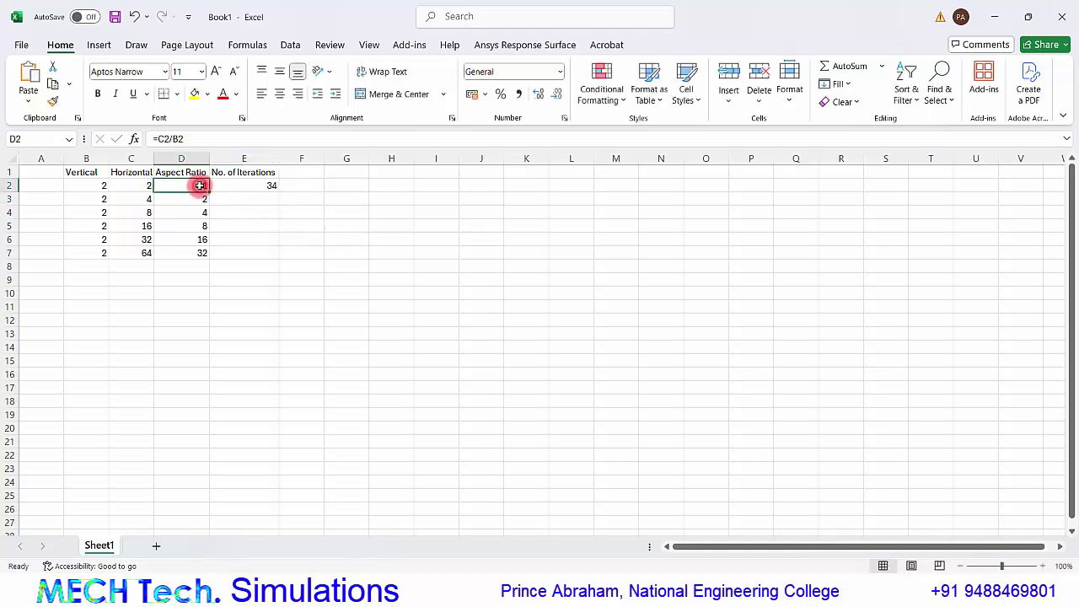
pyautogui.click(188, 197)
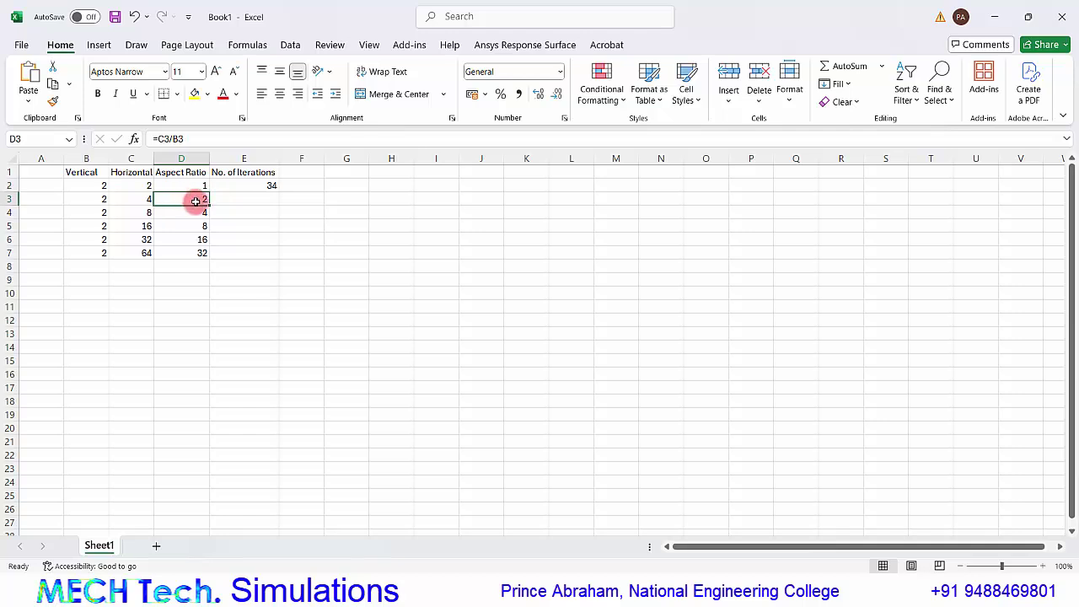
pyautogui.click(135, 200)
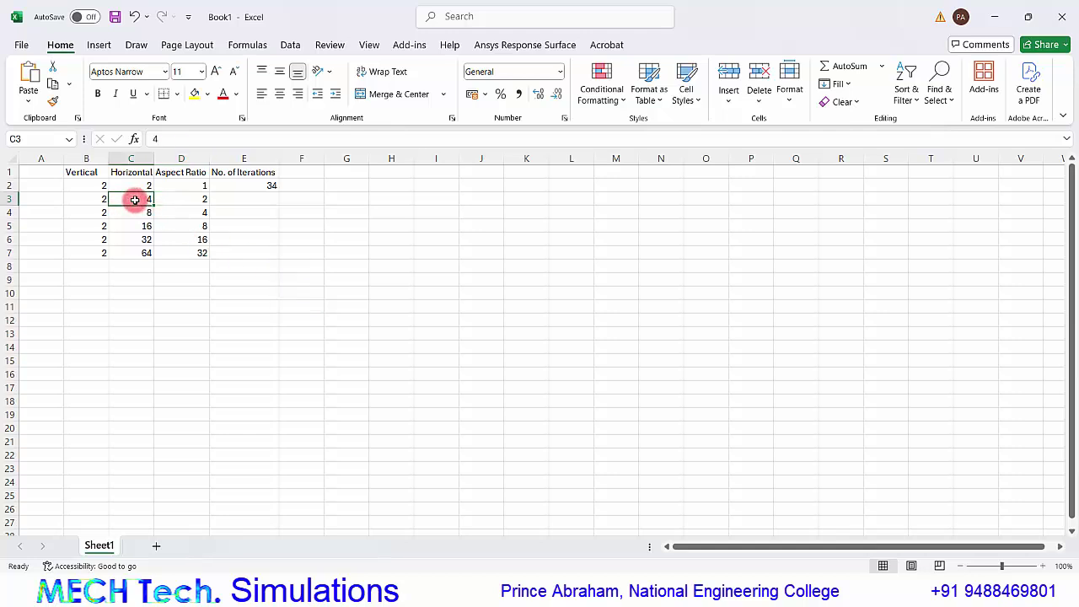
# Switch back to Fluent and close it, confirming the exit.
pyautogui.moveTo(740, 595)
pyautogui.click(742, 502)
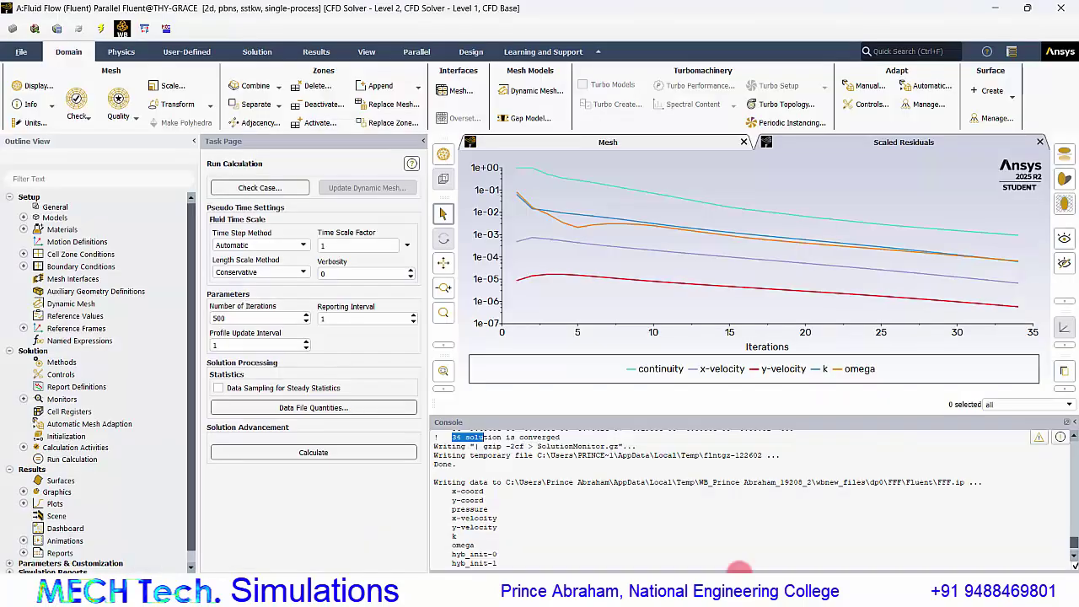
pyautogui.click(1069, 8)
pyautogui.click(555, 307)
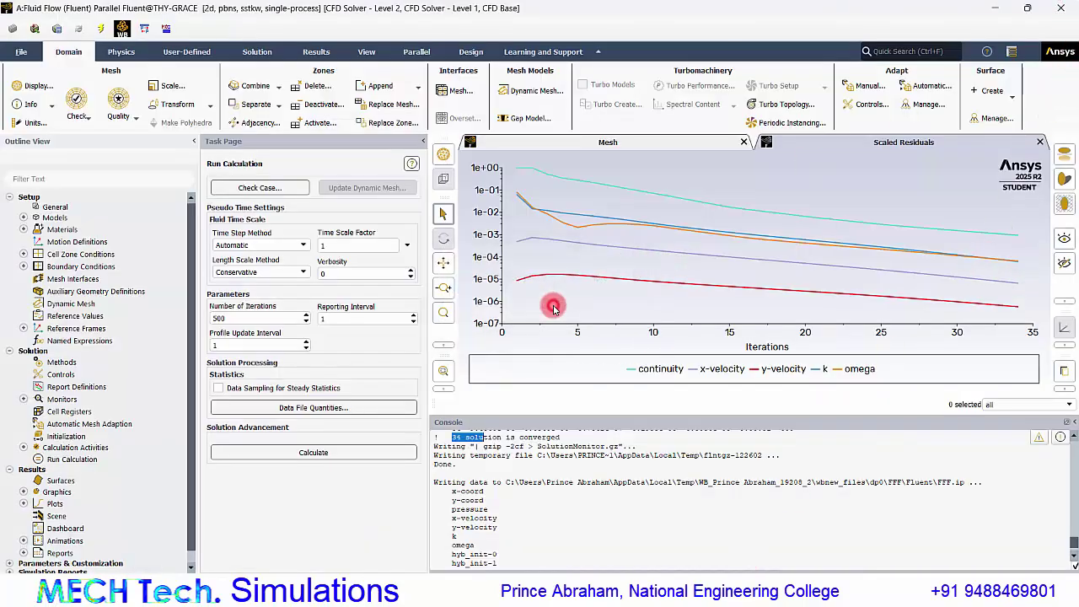
# Switch to Workbench, open the mesh and set the element size of the horizontal edges' sizing (Edge Sizing 2) to 4 mm.
pyautogui.click(680, 595)
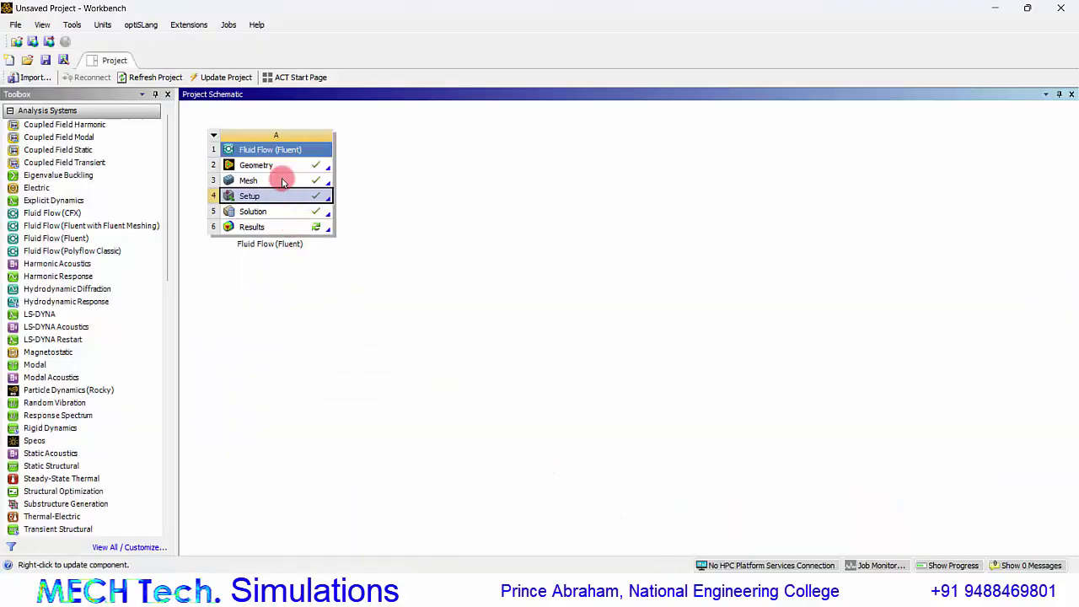
pyautogui.doubleClick(283, 181)
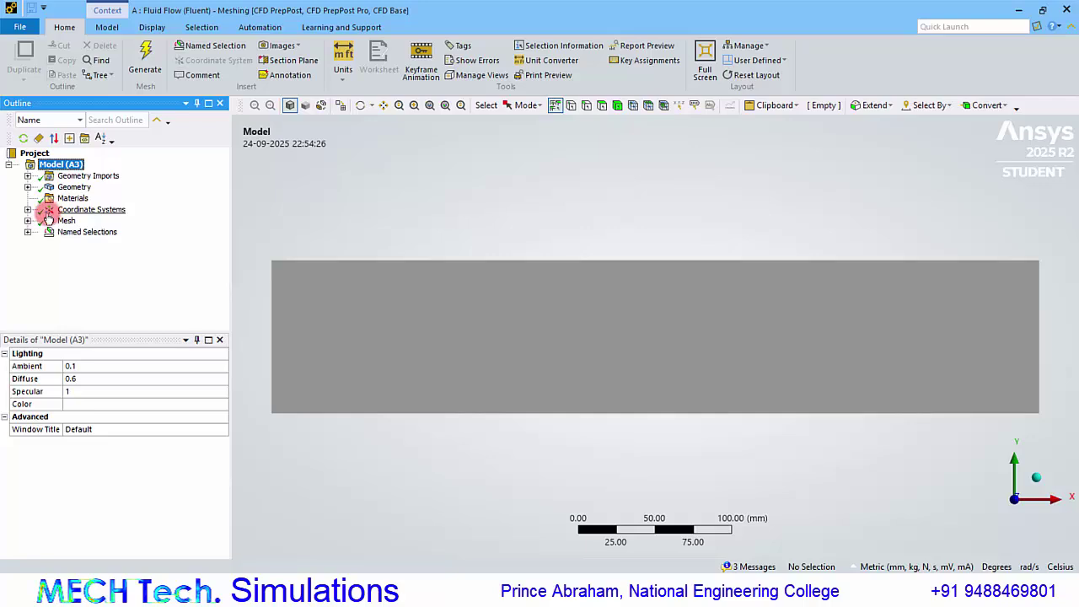
pyautogui.click(28, 221)
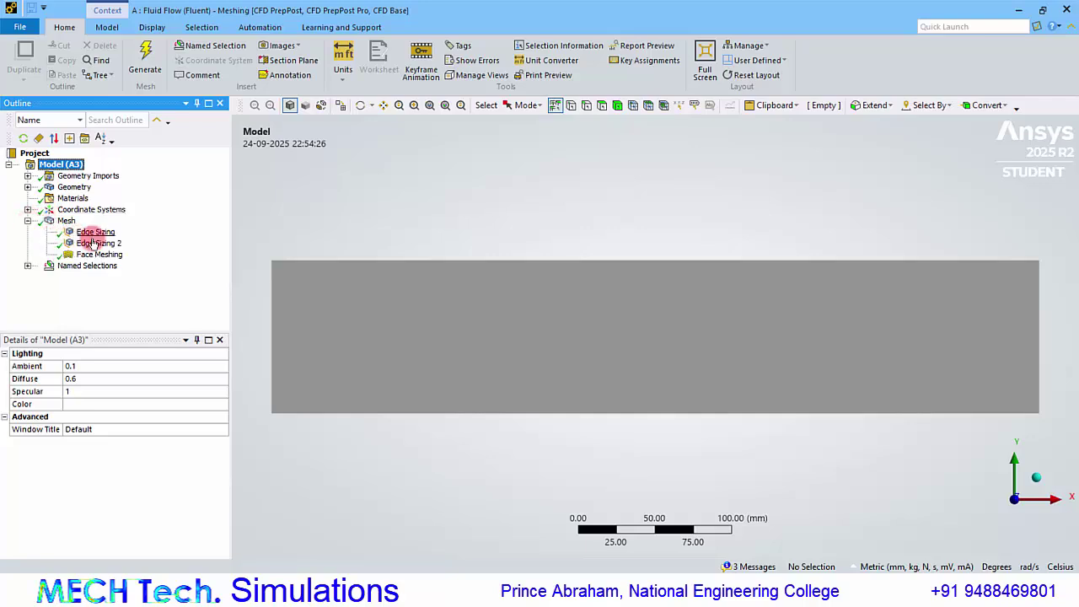
pyautogui.click(96, 232)
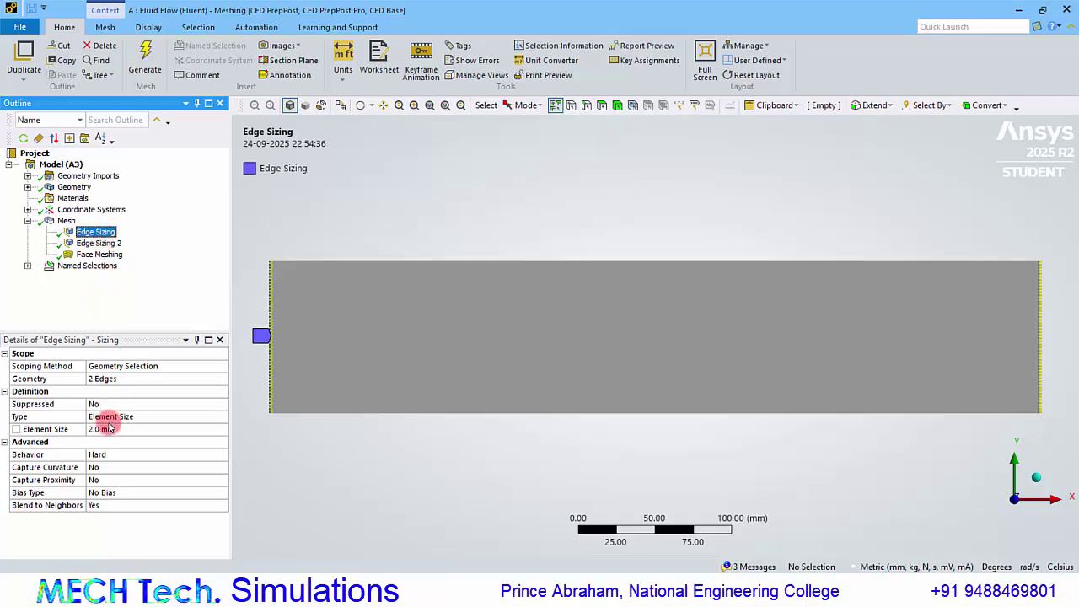
pyautogui.click(98, 243)
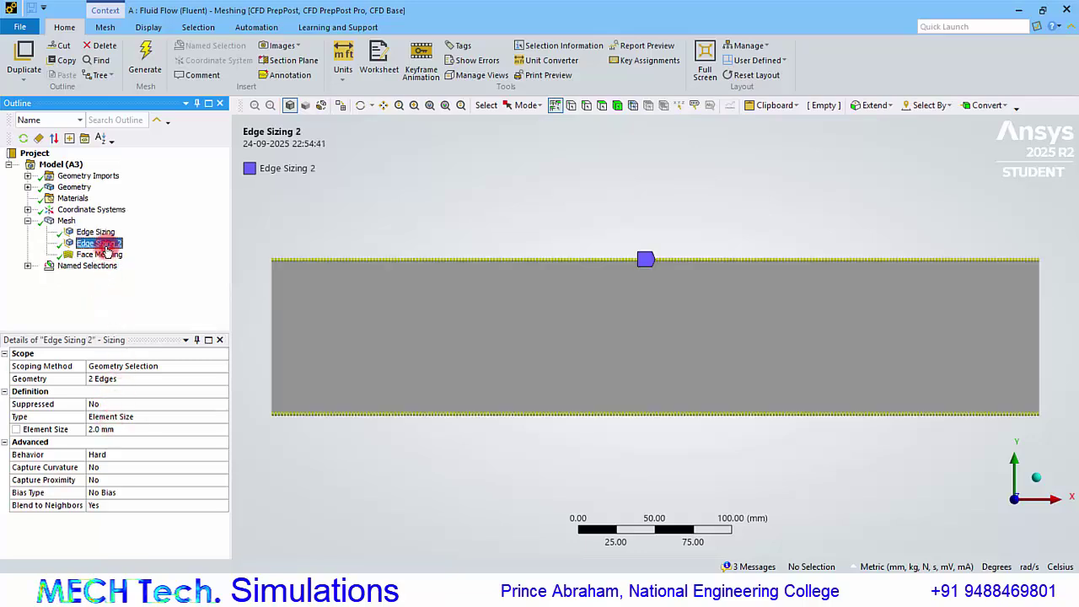
pyautogui.click(112, 431)
pyautogui.press('Return')
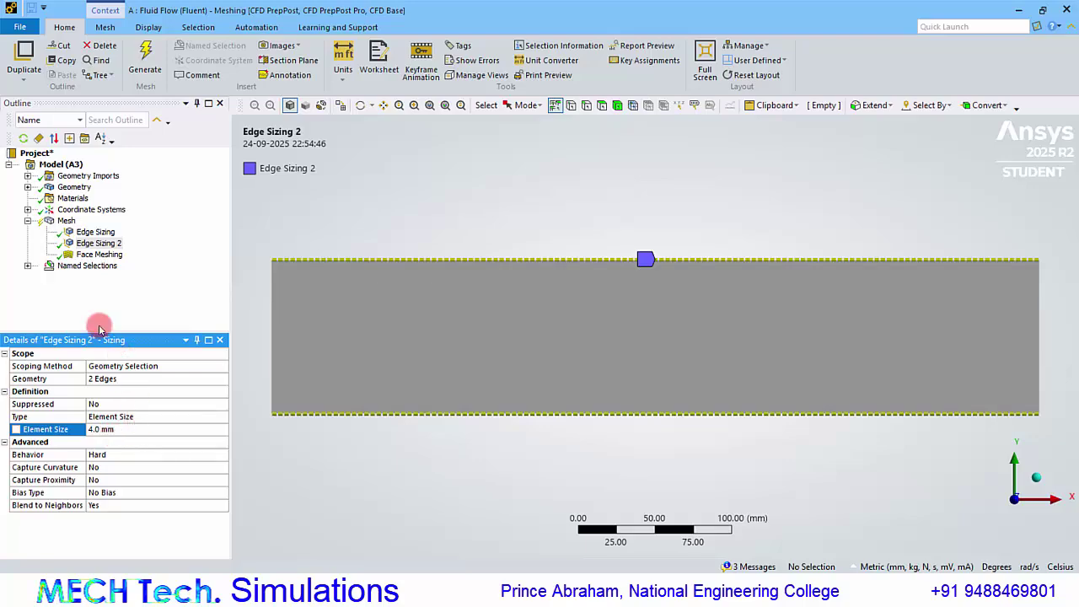
# Generate the mesh with the new edge sizing and inspect the cells at the domain's upper-left corner.
pyautogui.click(67, 221)
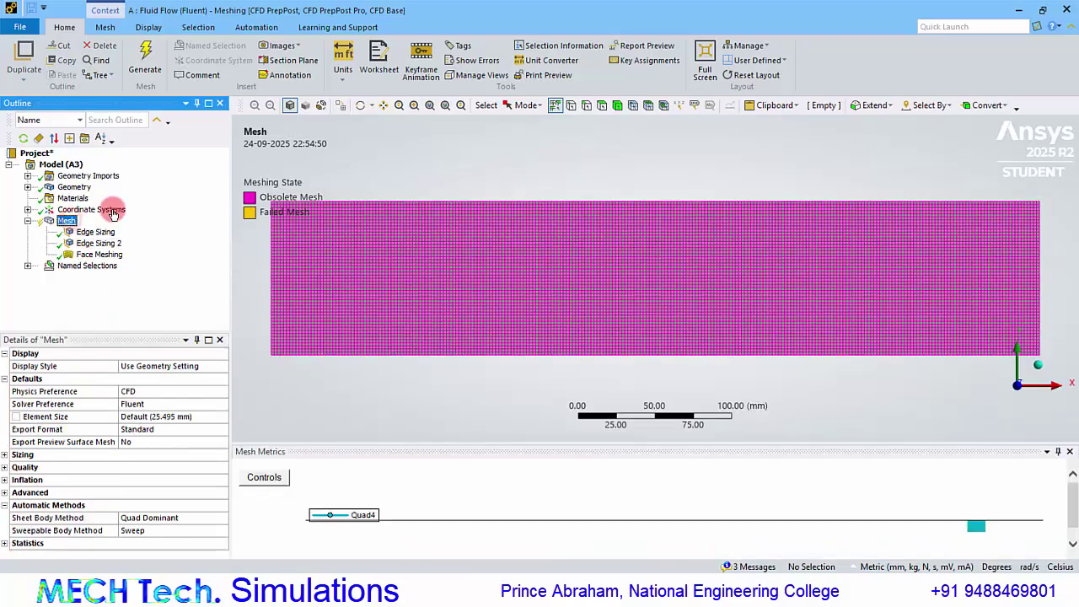
pyautogui.click(148, 75)
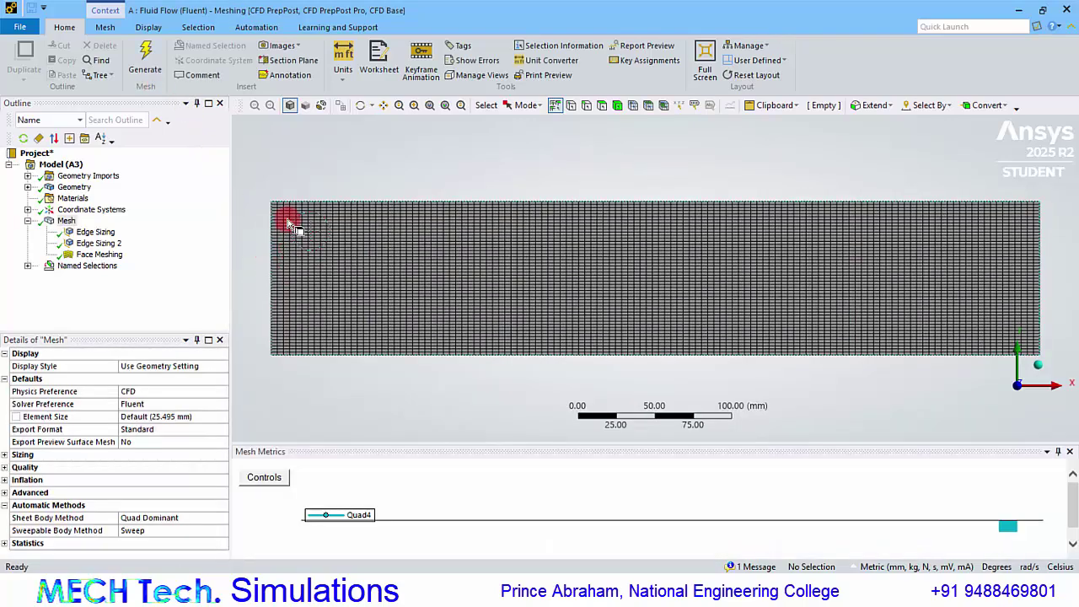
pyautogui.moveTo(281, 210); pyautogui.dragTo(296, 224)
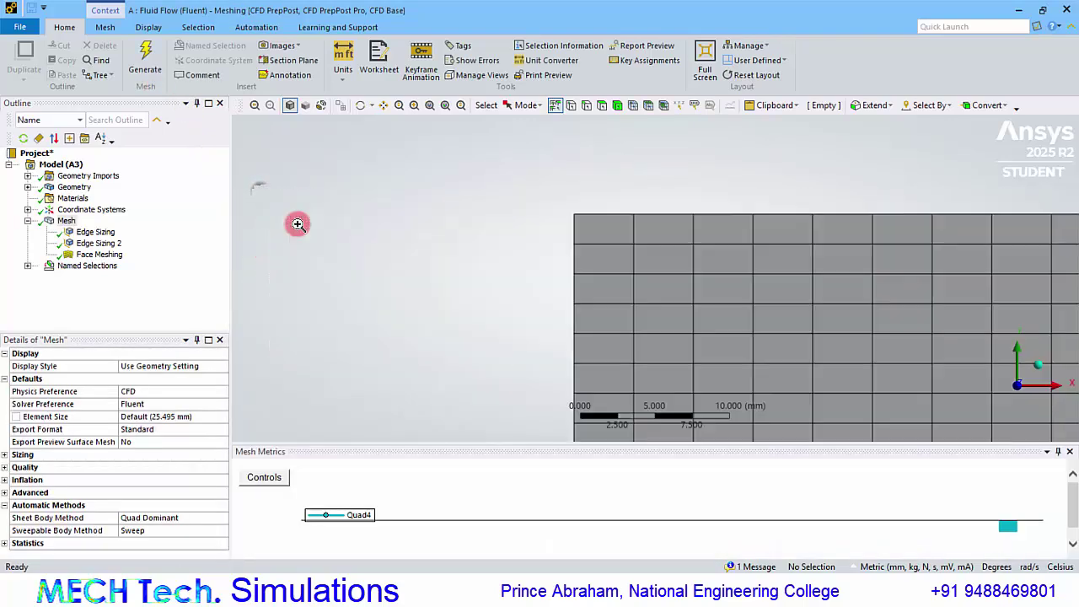
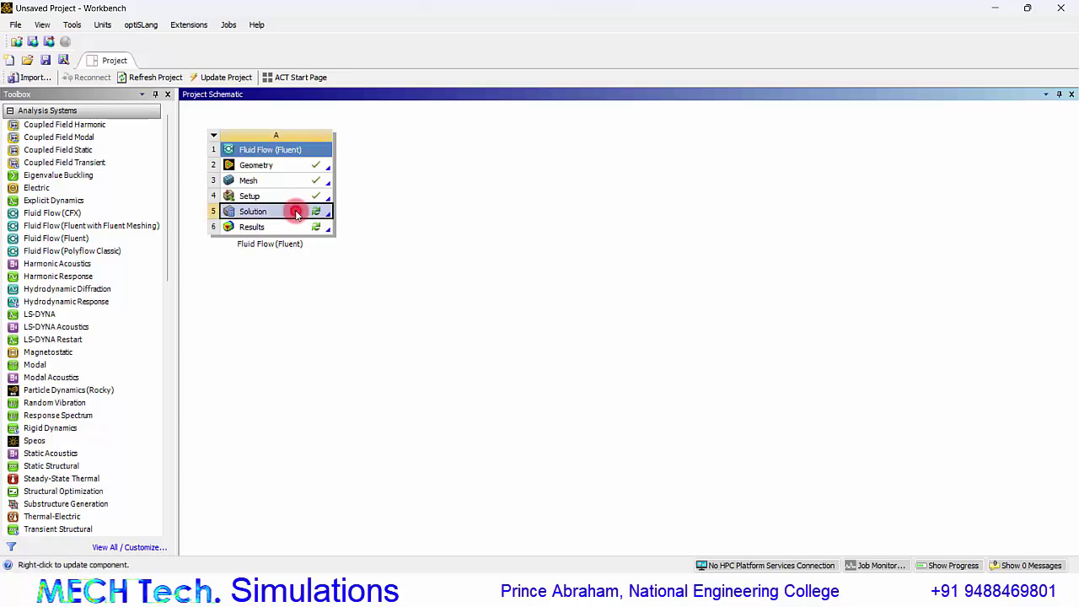
# Open the solution in Fluent, run the calculation with the existing settings and dismiss the completion message.
pyautogui.click(526, 346)
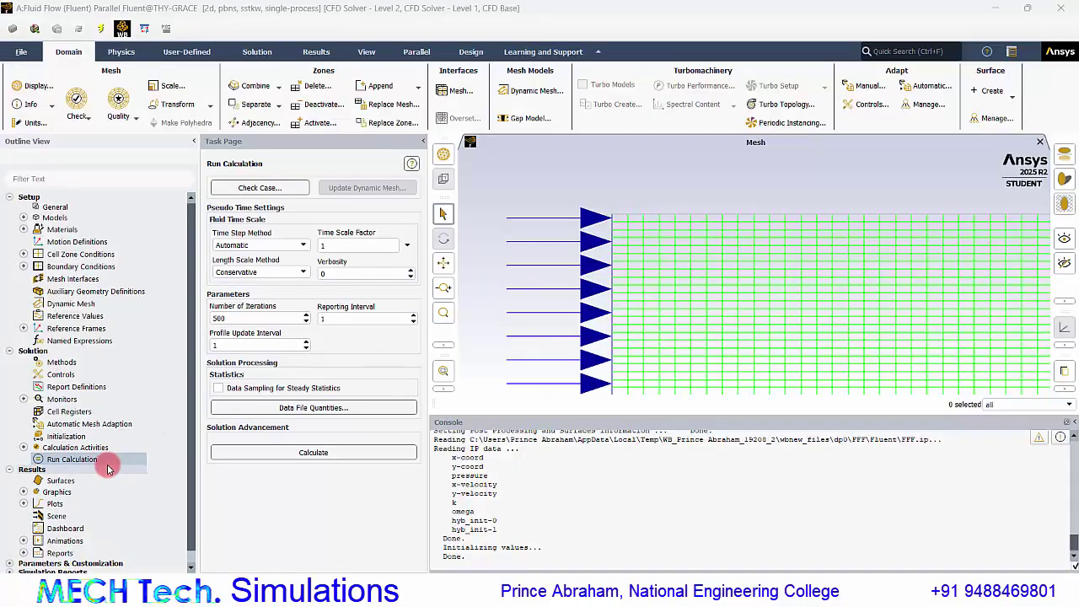
pyautogui.scroll(-1, 114, 451)
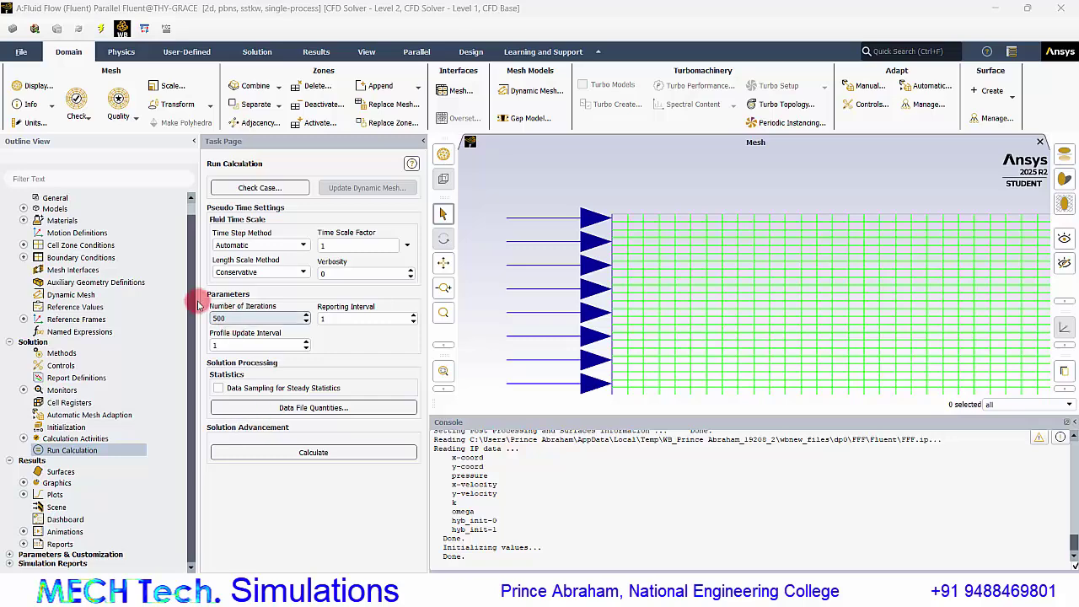
pyautogui.click(285, 456)
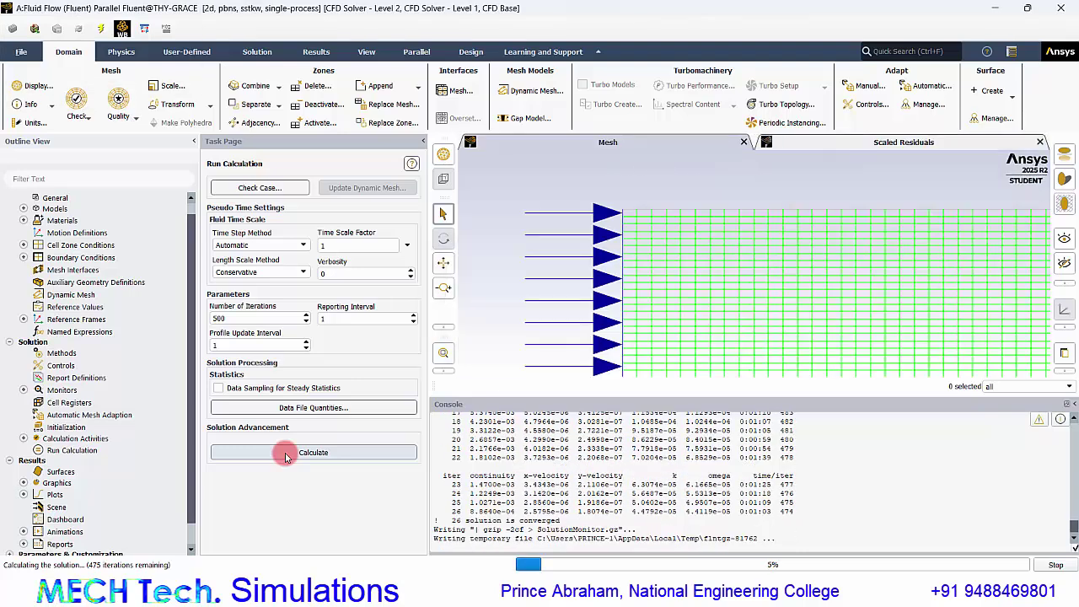
pyautogui.click(554, 306)
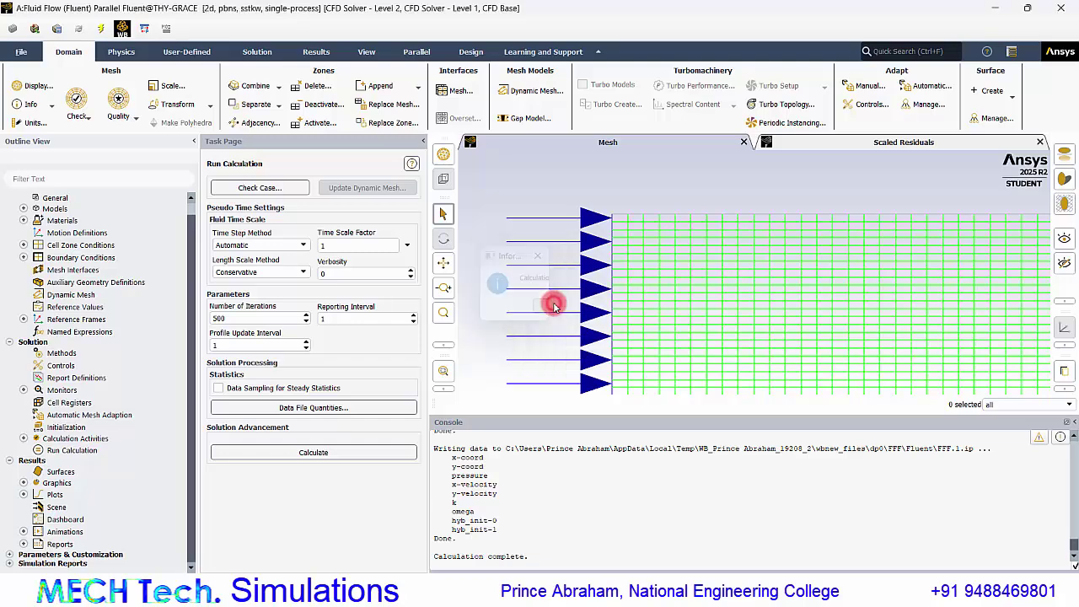
# Check the console for the converged iteration and record 26 in E3 of the Excel table.
pyautogui.scroll(3, 480, 476)
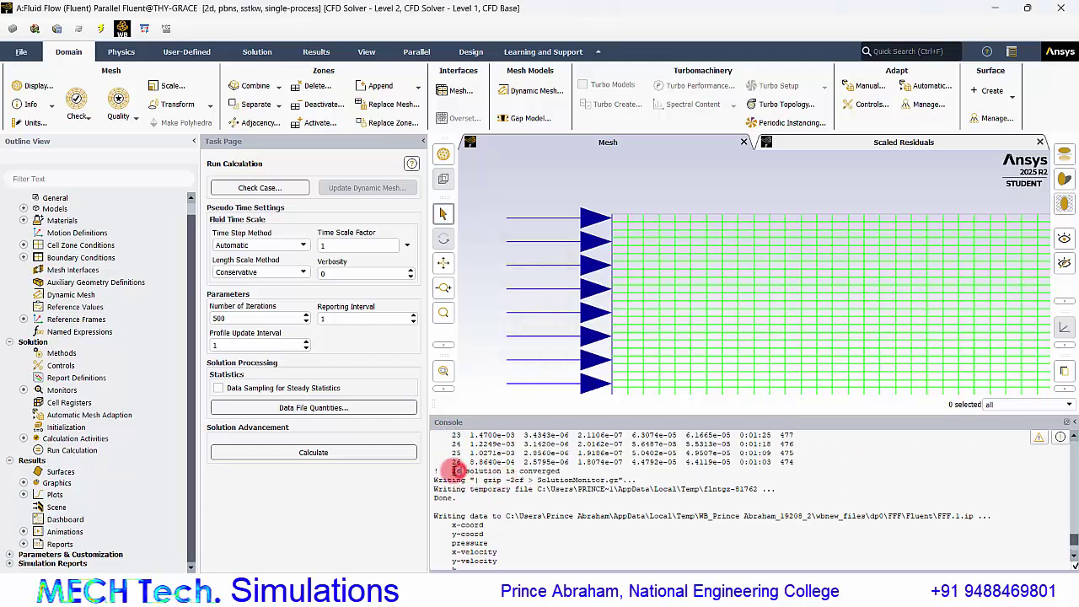
pyautogui.moveTo(697, 574)
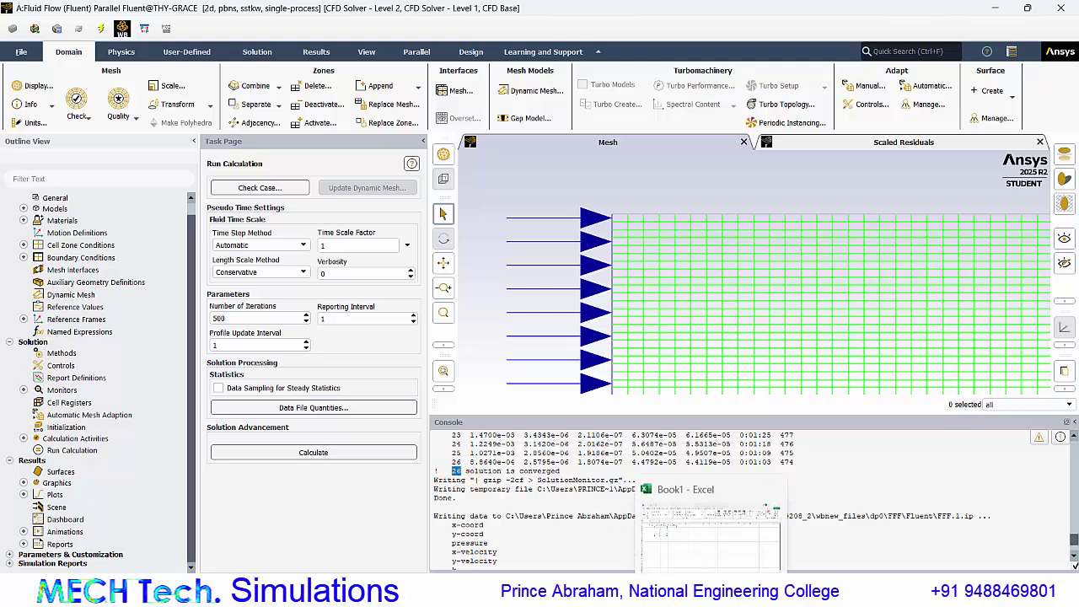
pyautogui.click(700, 531)
pyautogui.write('26')
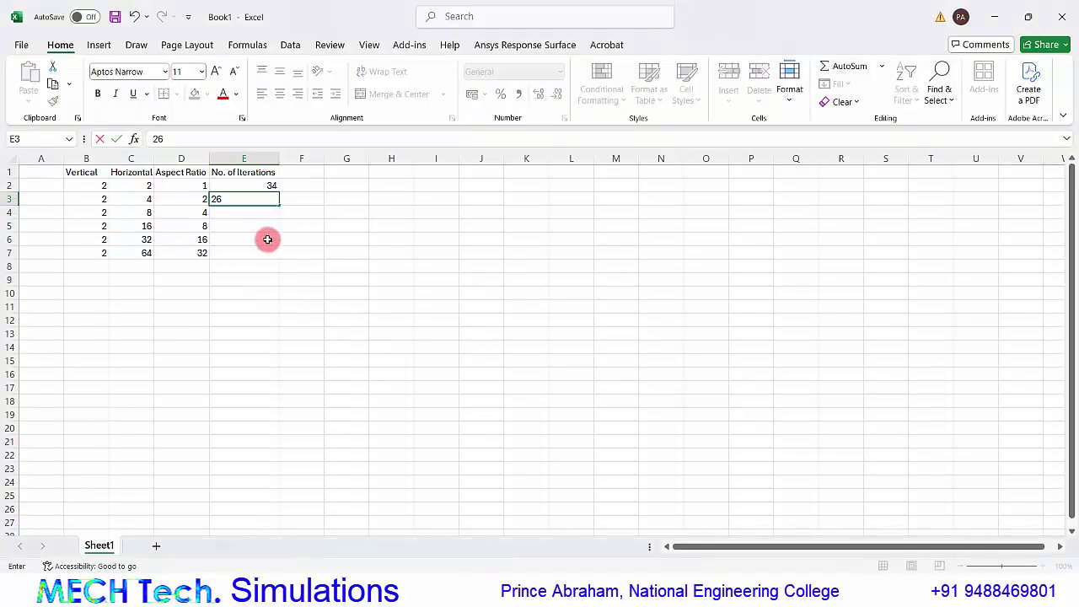
pyautogui.press('Return')
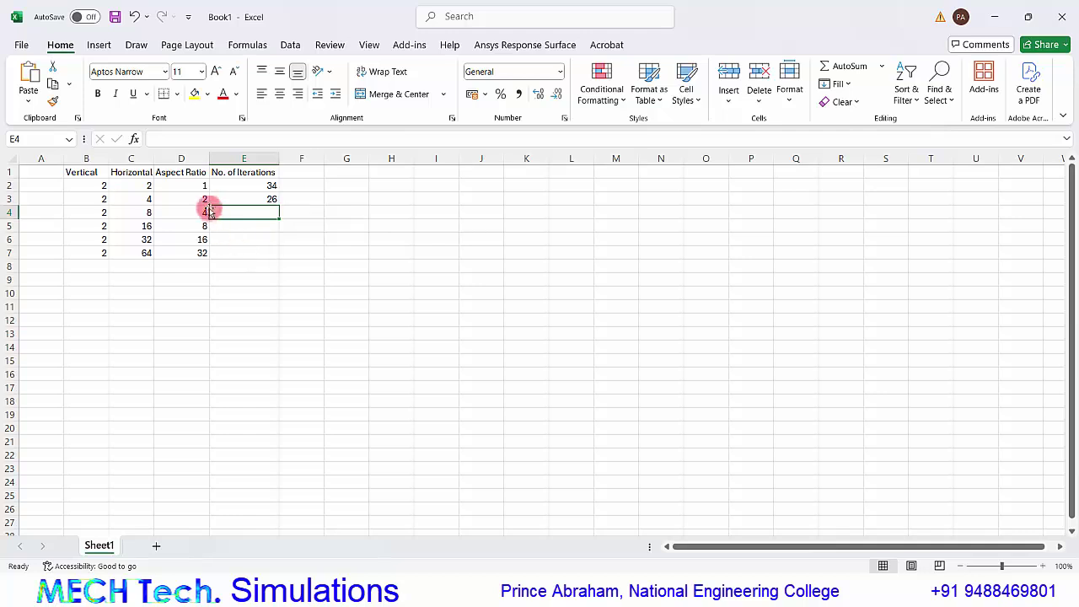
# Compare the iteration counts for aspect ratios 1 and 2 in the table, and switch back to Fluent to close it.
pyautogui.click(199, 184)
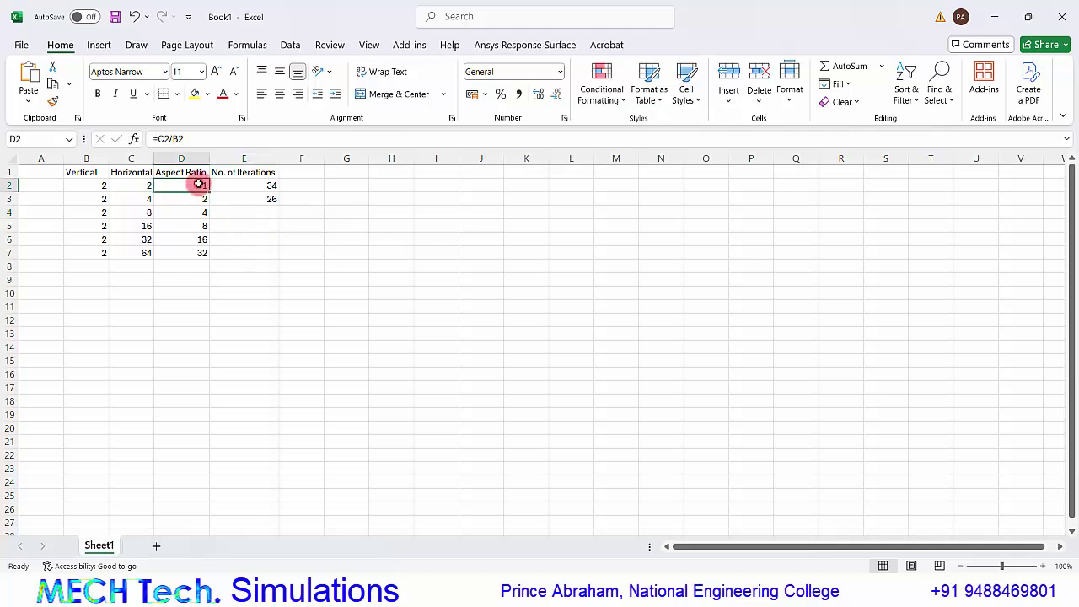
pyautogui.click(247, 184)
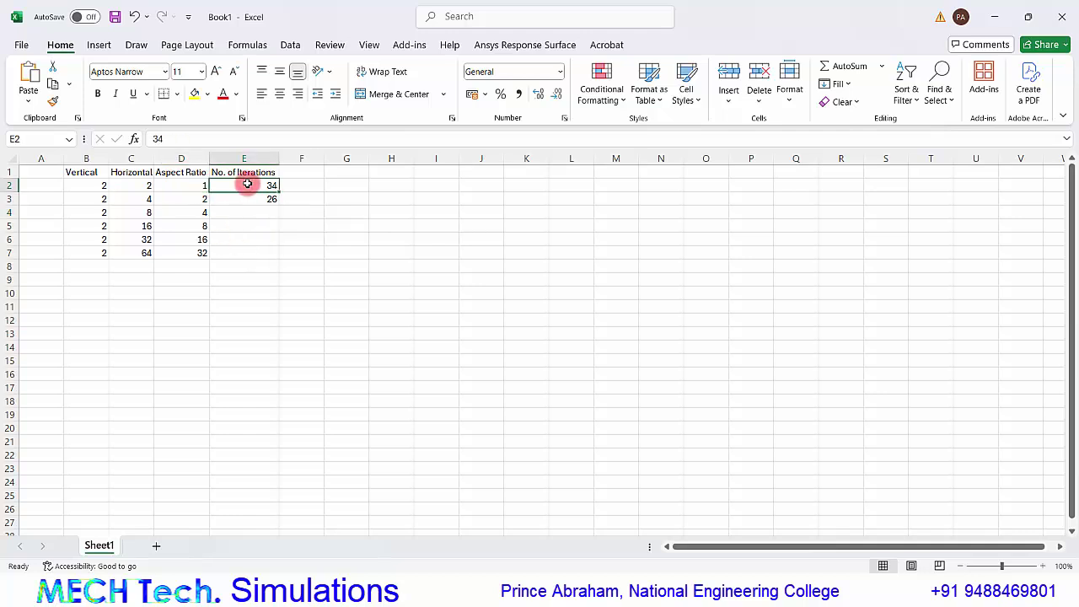
pyautogui.click(197, 199)
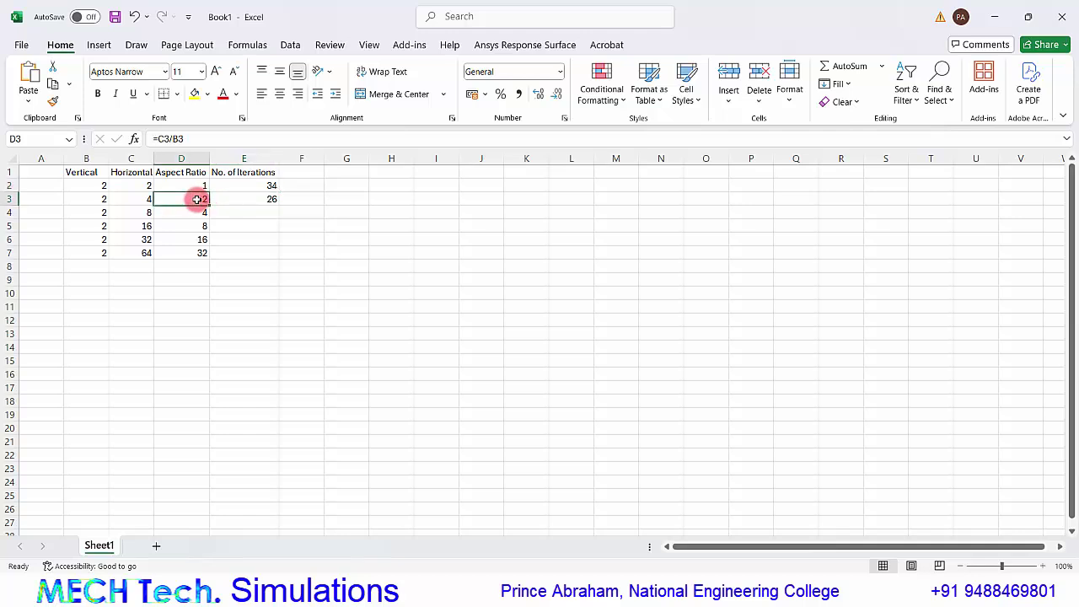
pyautogui.click(269, 201)
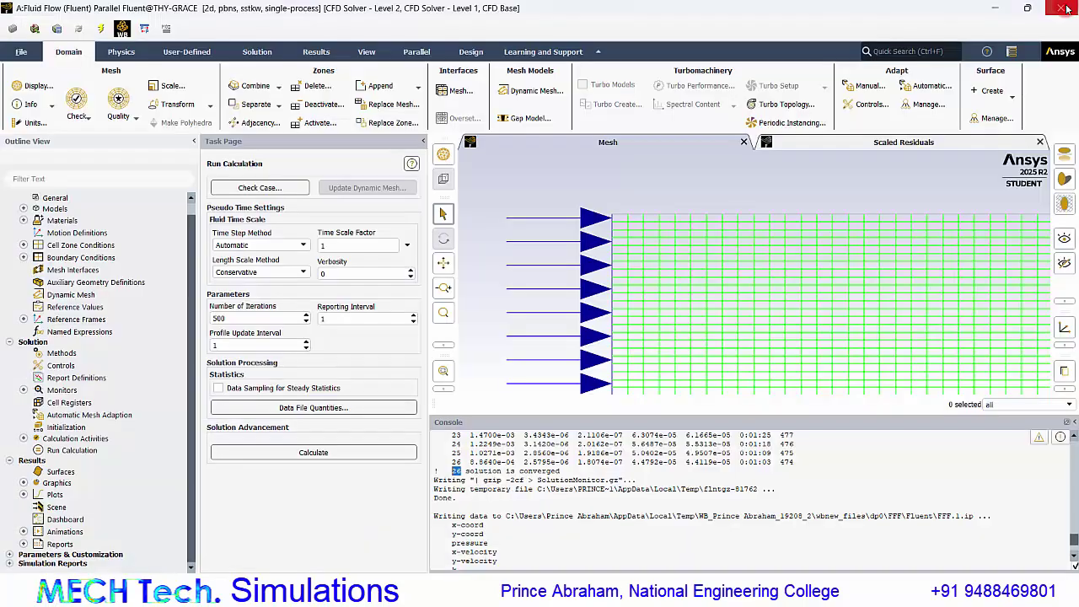
pyautogui.click(1066, 6)
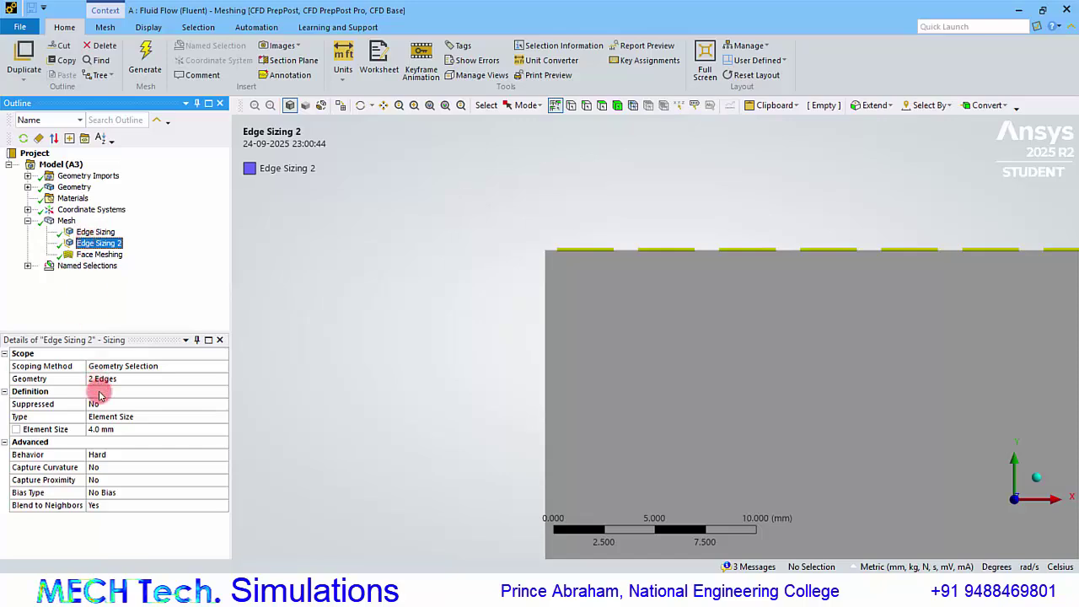
# Set the element size of Edge Sizing 2 to 8 mm and regenerate the mesh.
pyautogui.click(102, 428)
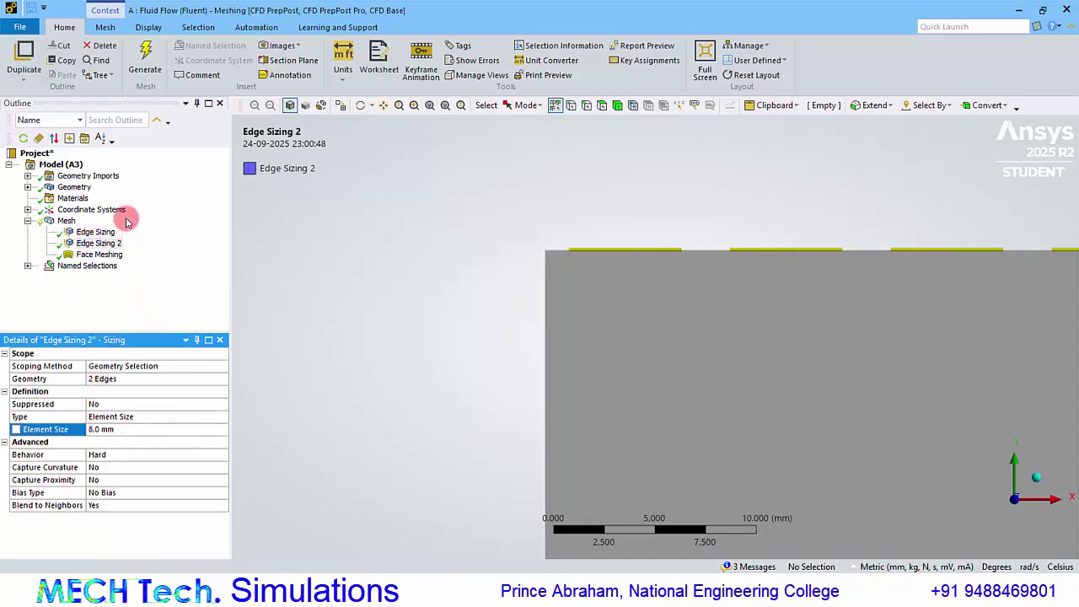
pyautogui.click(147, 67)
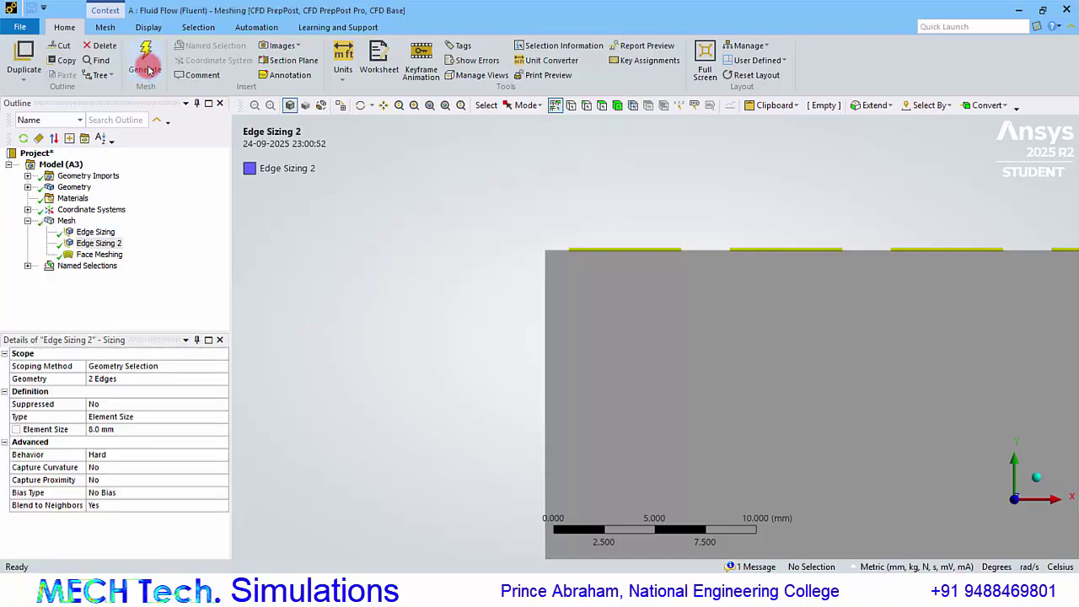
pyautogui.click(66, 220)
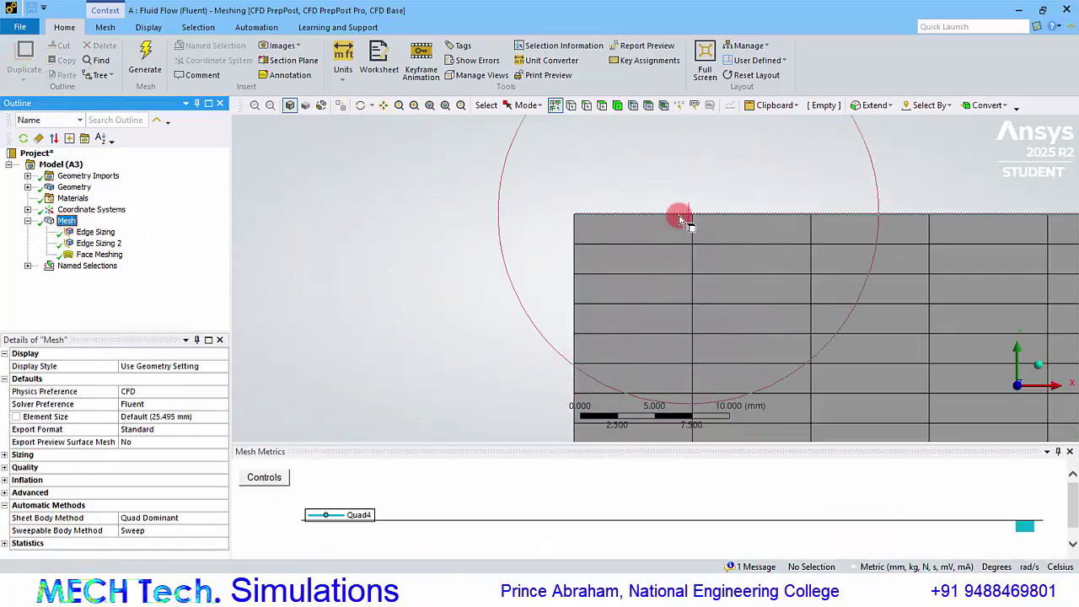
# Check the mesh's aspect ratio under its quality metrics against row 4 of the Excel table, and return to Meshing.
pyautogui.click(6, 467)
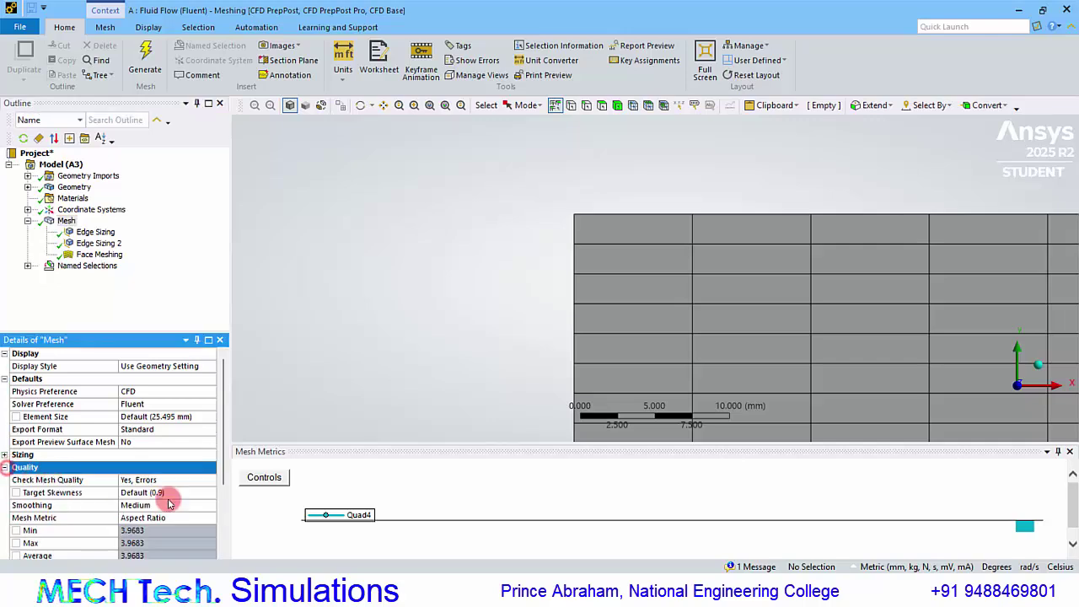
pyautogui.scroll(-3, 172, 497)
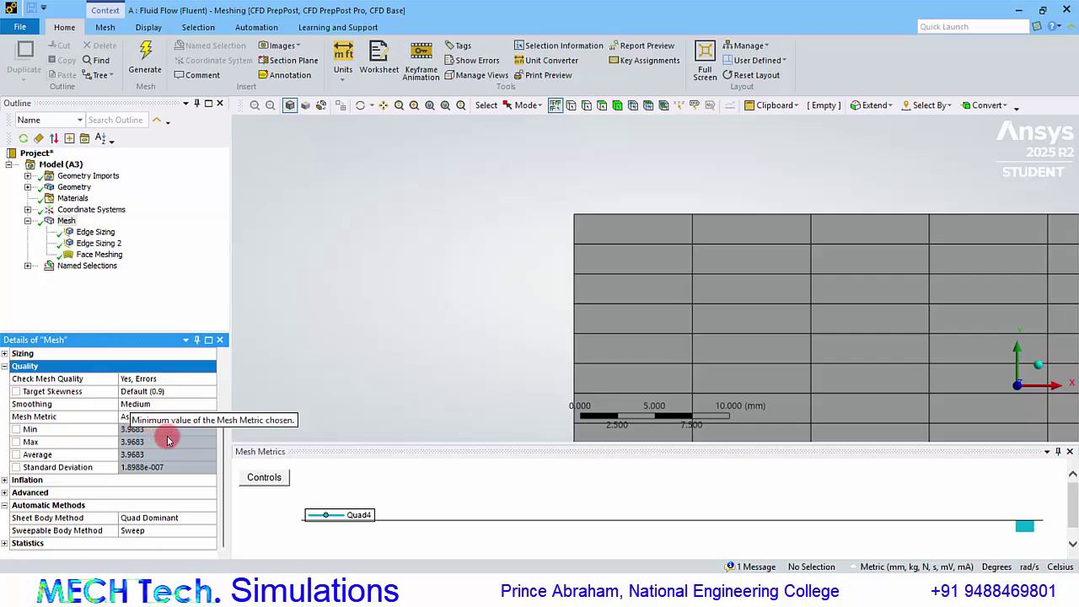
pyautogui.click(705, 480)
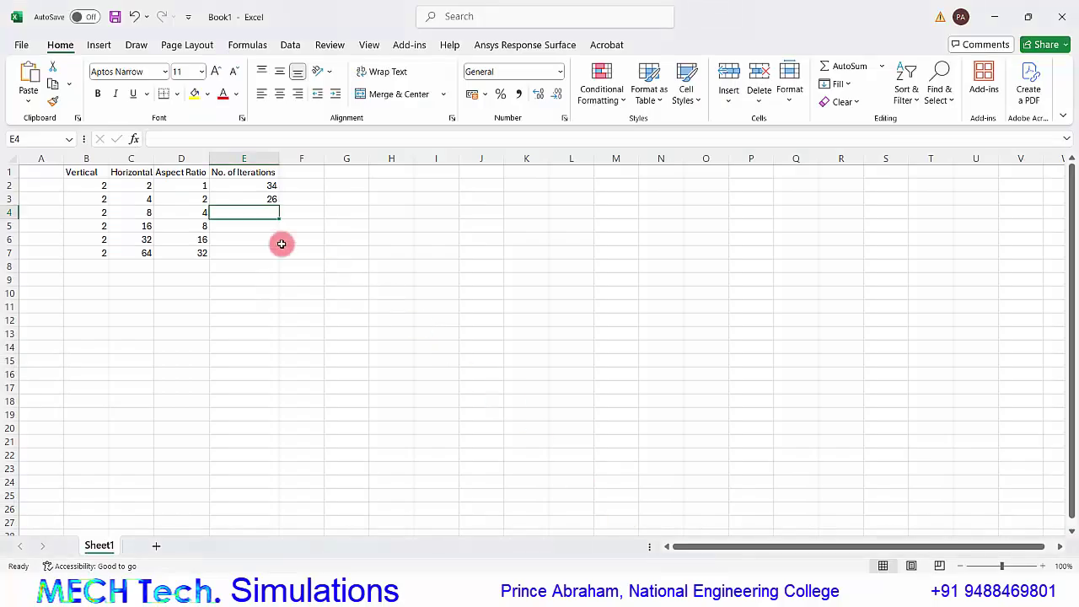
pyautogui.click(200, 217)
pyautogui.click(257, 212)
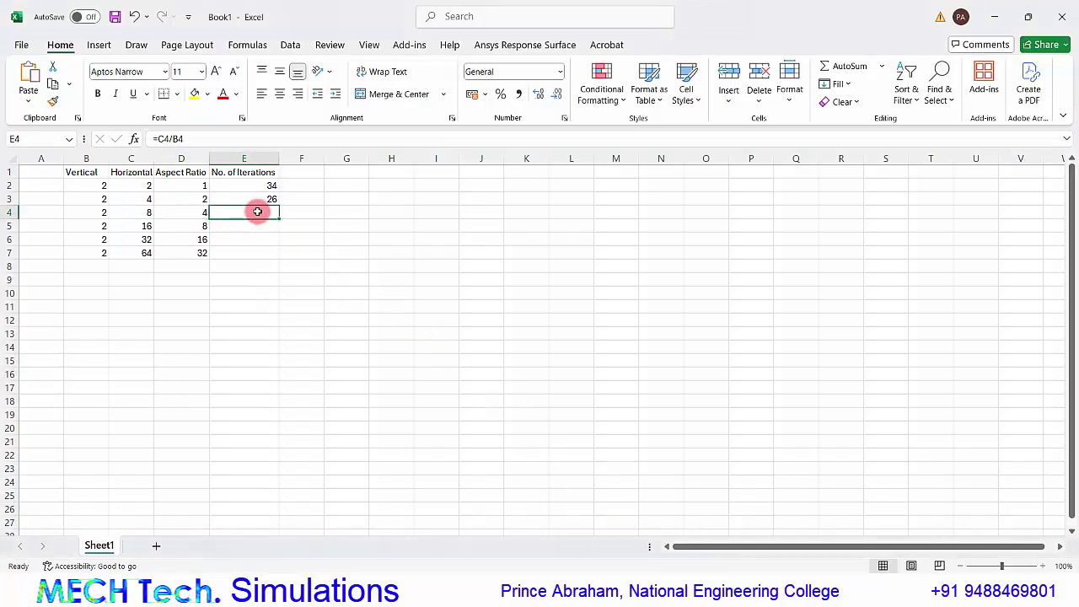
pyautogui.moveTo(734, 581)
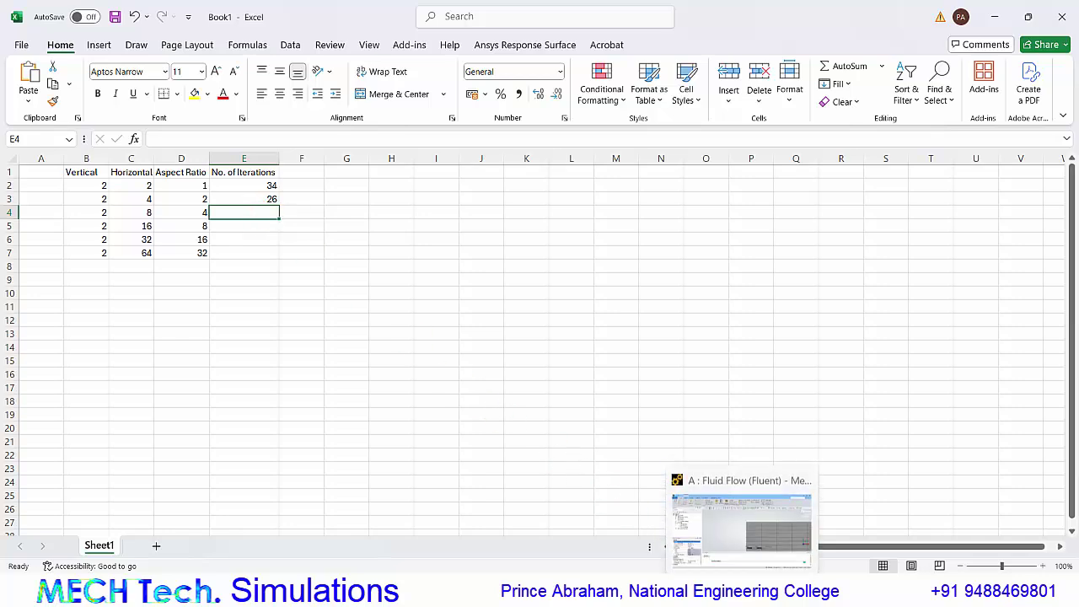
pyautogui.click(713, 472)
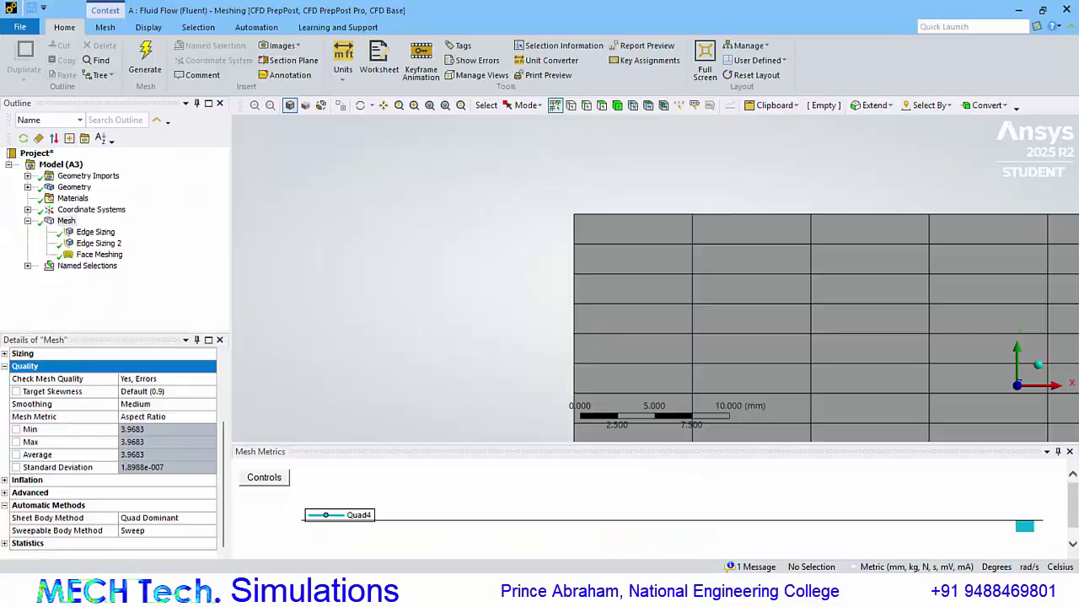
# Close Meshing and update the Setup cell of the Fluid Flow (Fluent) system in Workbench.
pyautogui.click(1071, 13)
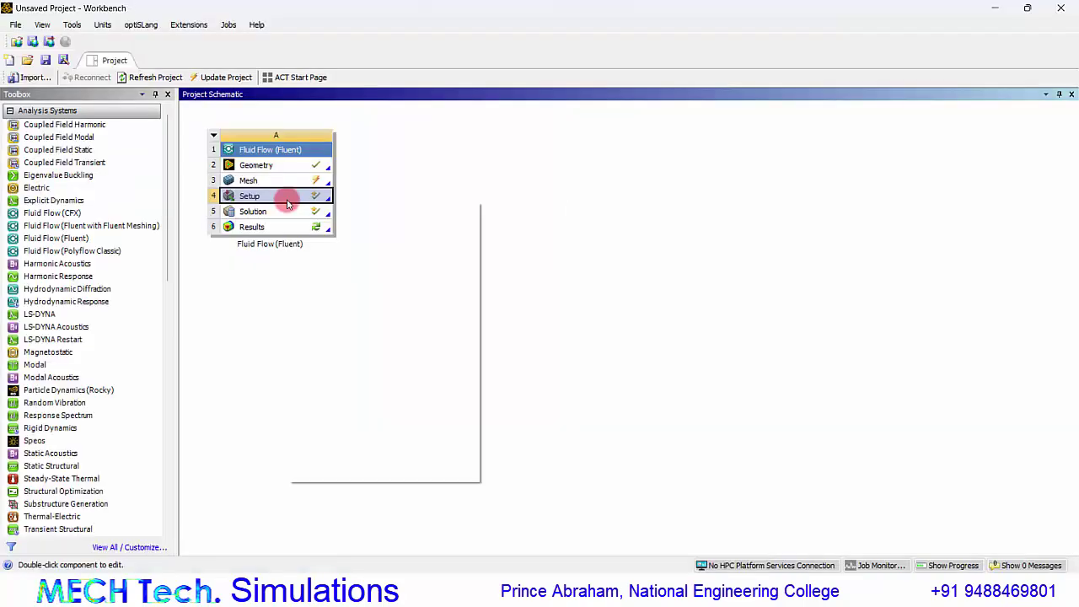
pyautogui.rightClick(285, 198)
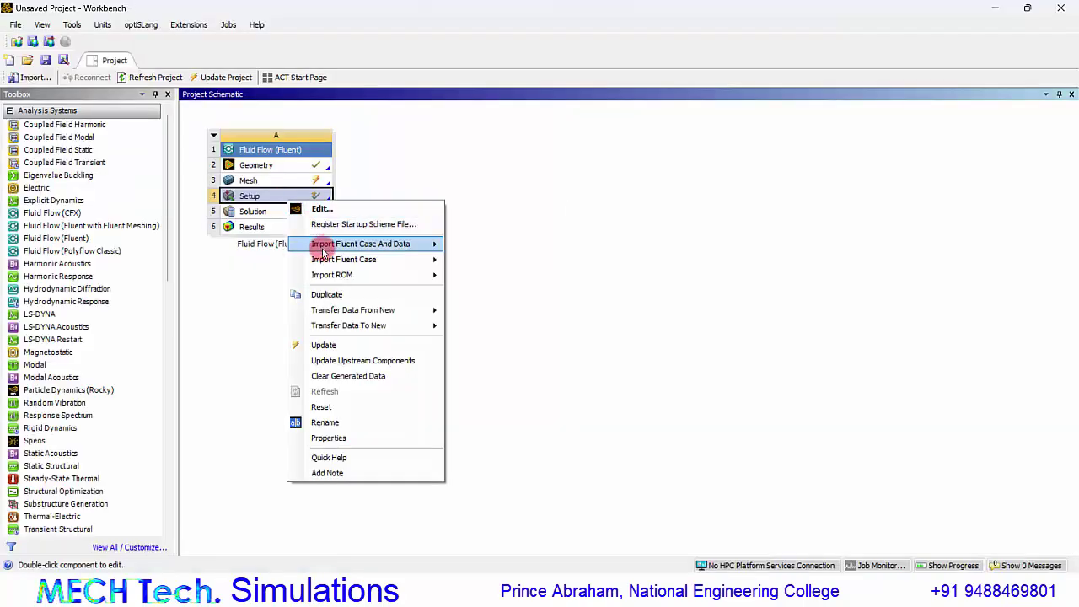
pyautogui.click(333, 345)
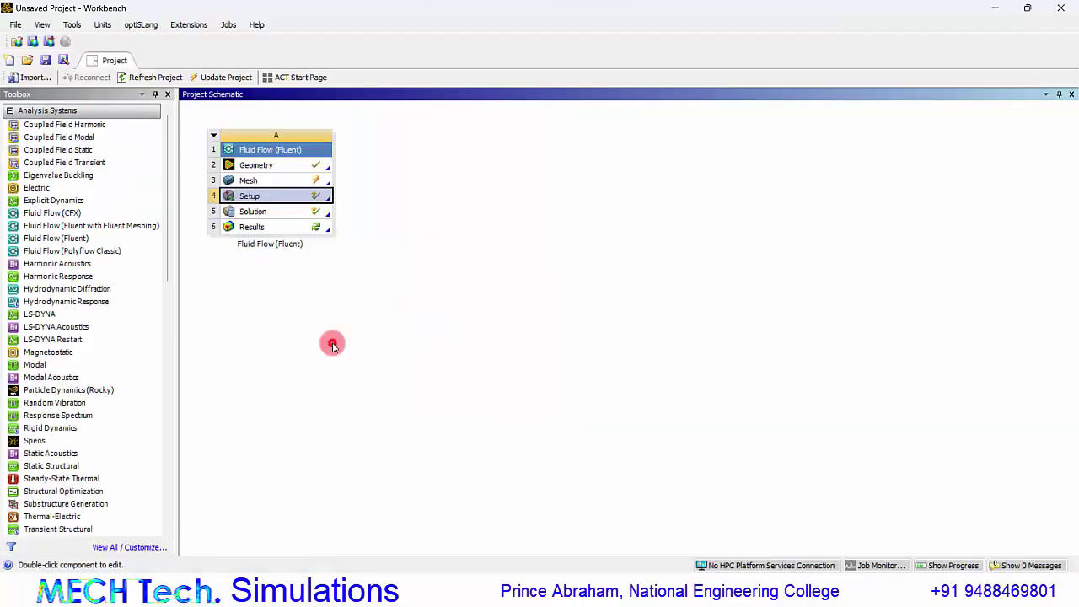
# Open the Solution cell of the Fluid Flow system in Fluent and run the calculation for up to 500 iterations.
pyautogui.doubleClick(305, 211)
pyautogui.click(521, 344)
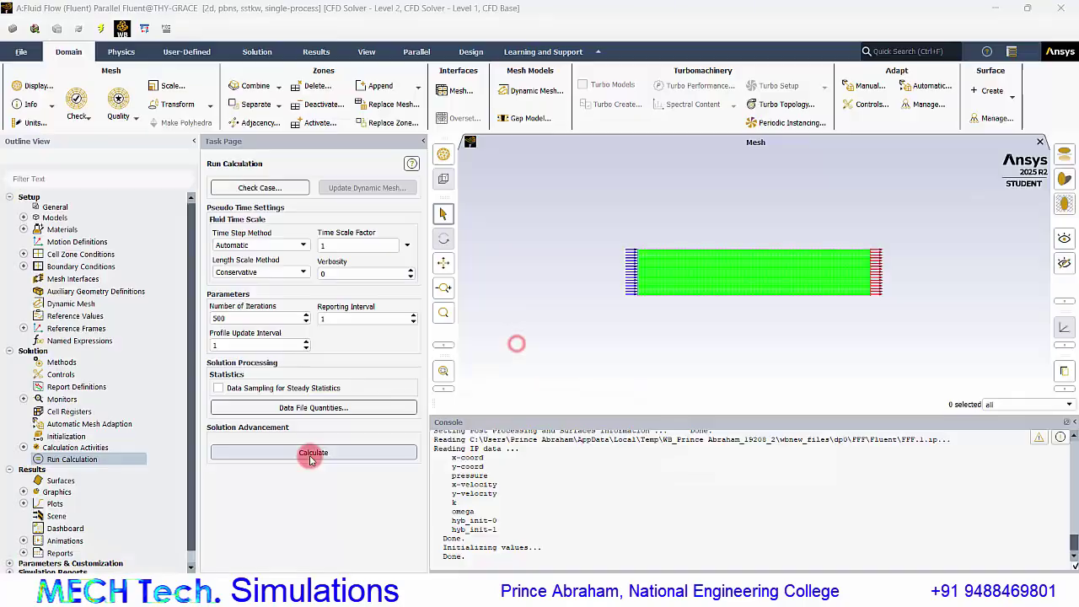
pyautogui.click(312, 454)
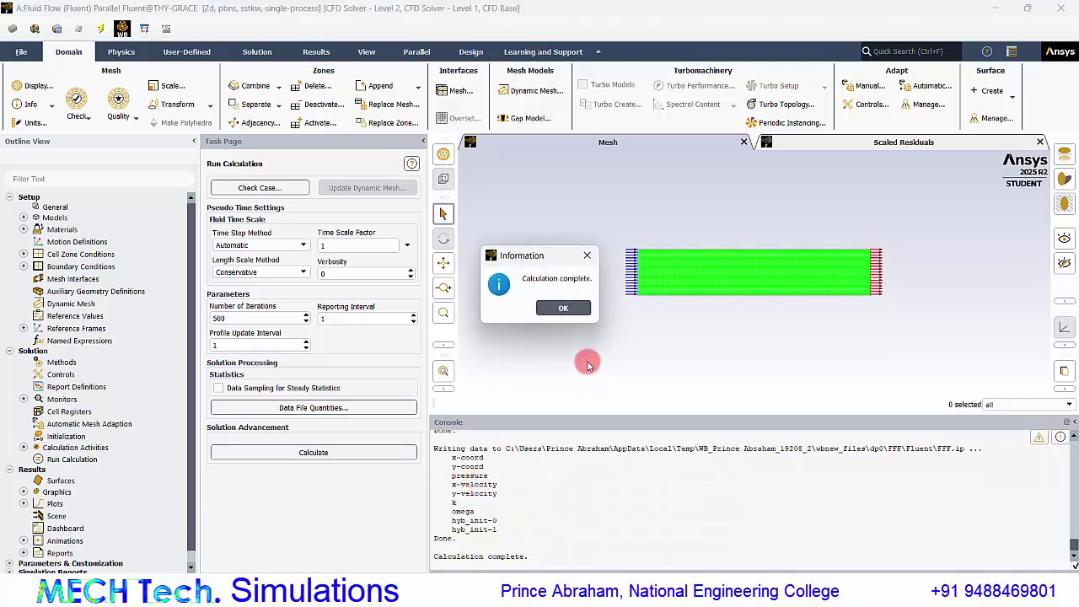
pyautogui.click(563, 308)
# Copy the converged iteration count 53 from the Fluent console into cell E4 of the Excel table.
pyautogui.scroll(3, 481, 460)
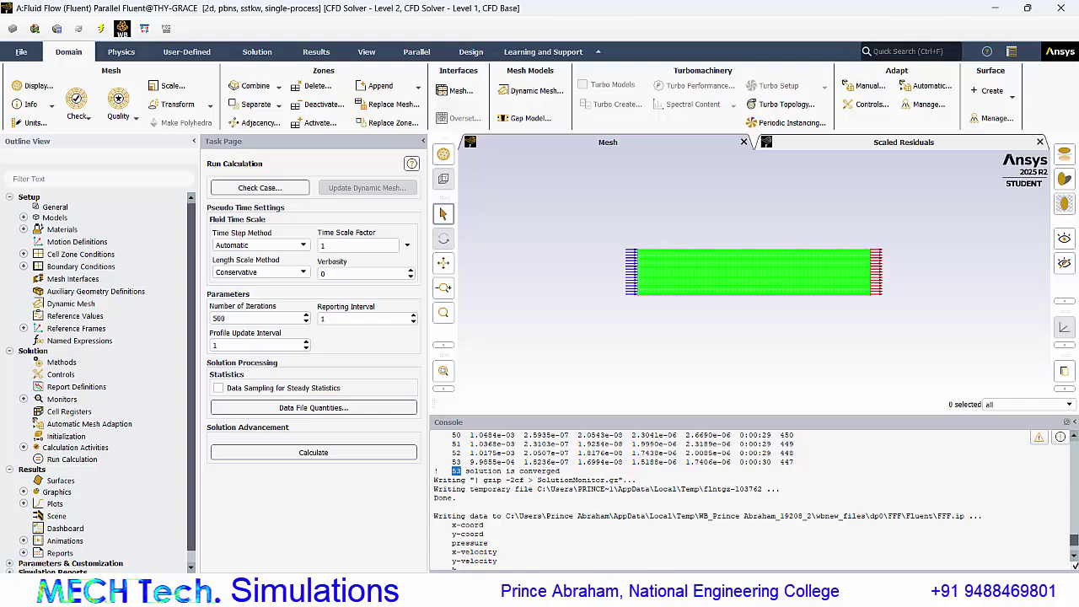
pyautogui.click(616, 595)
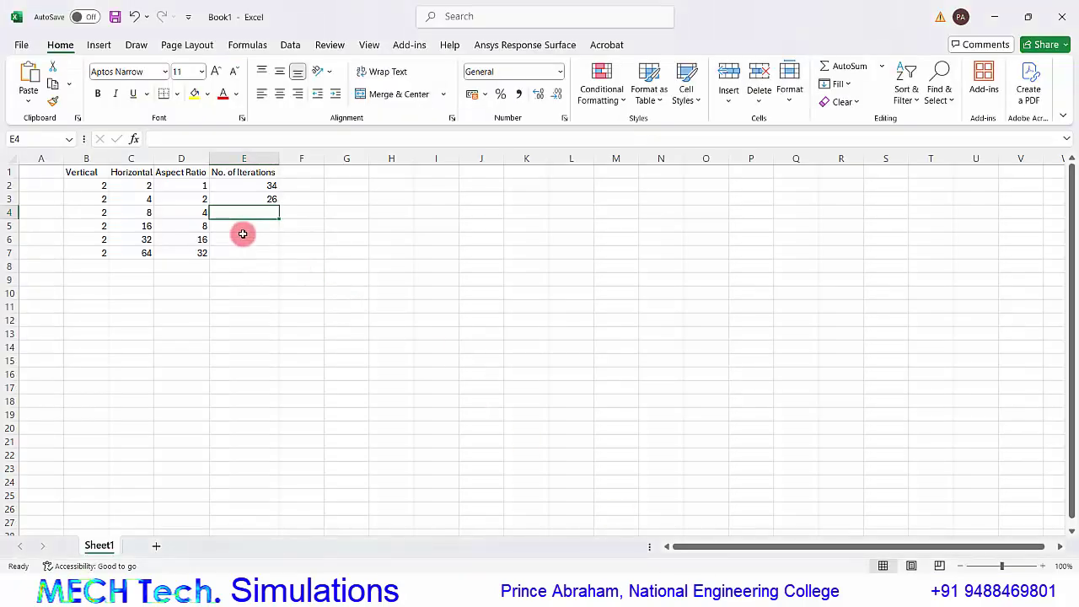
pyautogui.write('53')
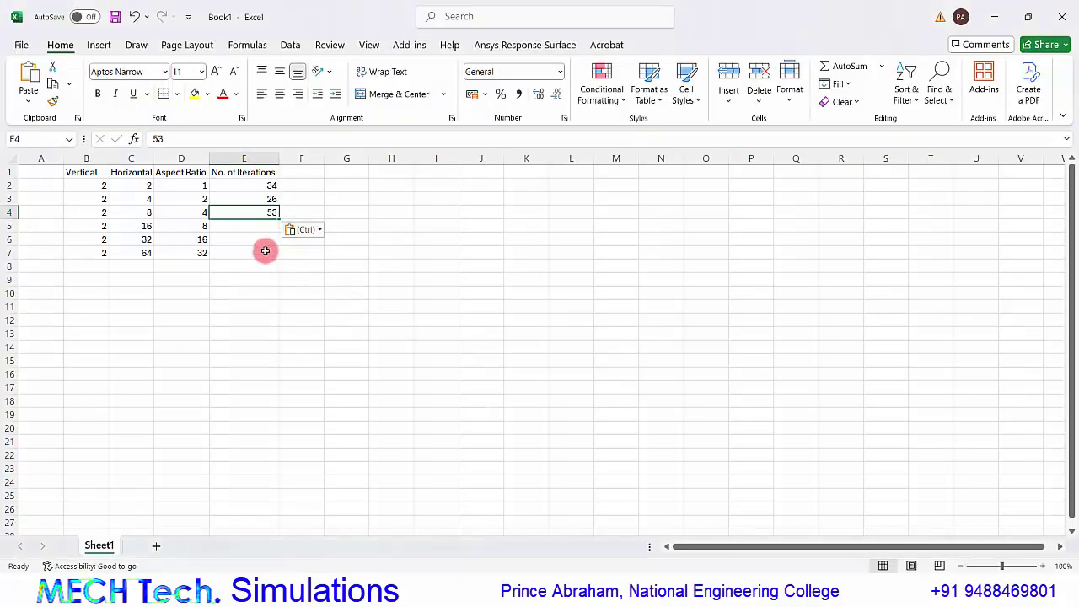
# Compare the iteration counts against the aspect ratios in the table, and return to Fluent to close it.
pyautogui.click(258, 251)
pyautogui.click(263, 224)
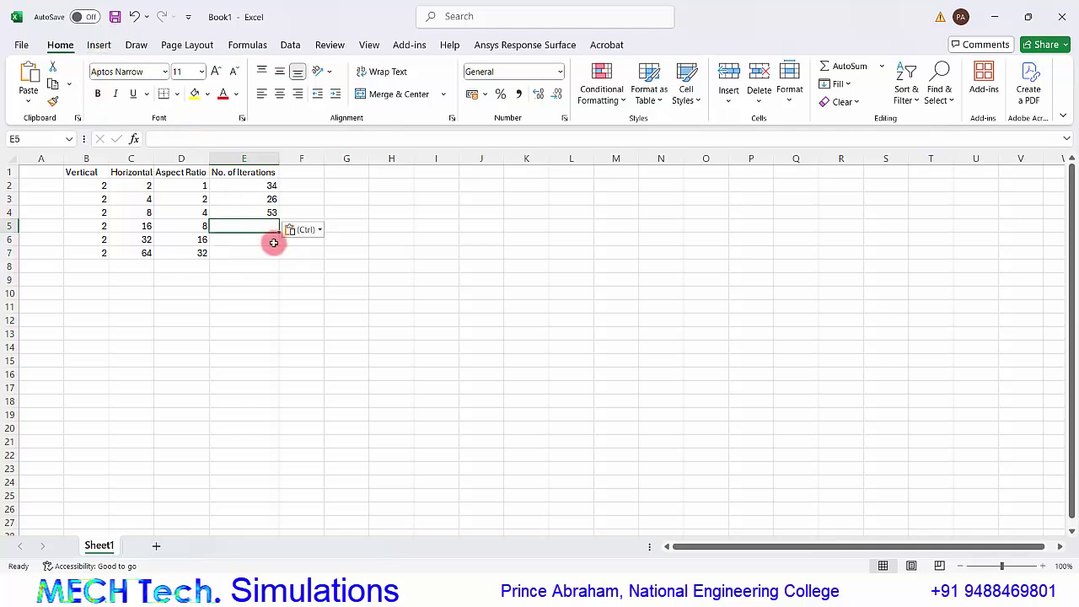
pyautogui.click(270, 213)
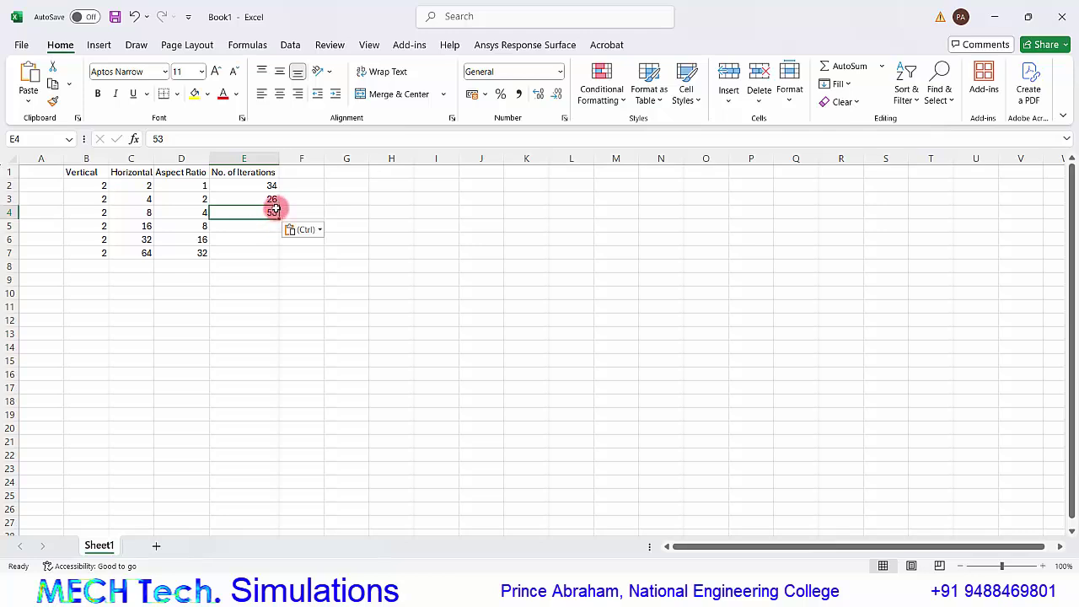
pyautogui.click(266, 226)
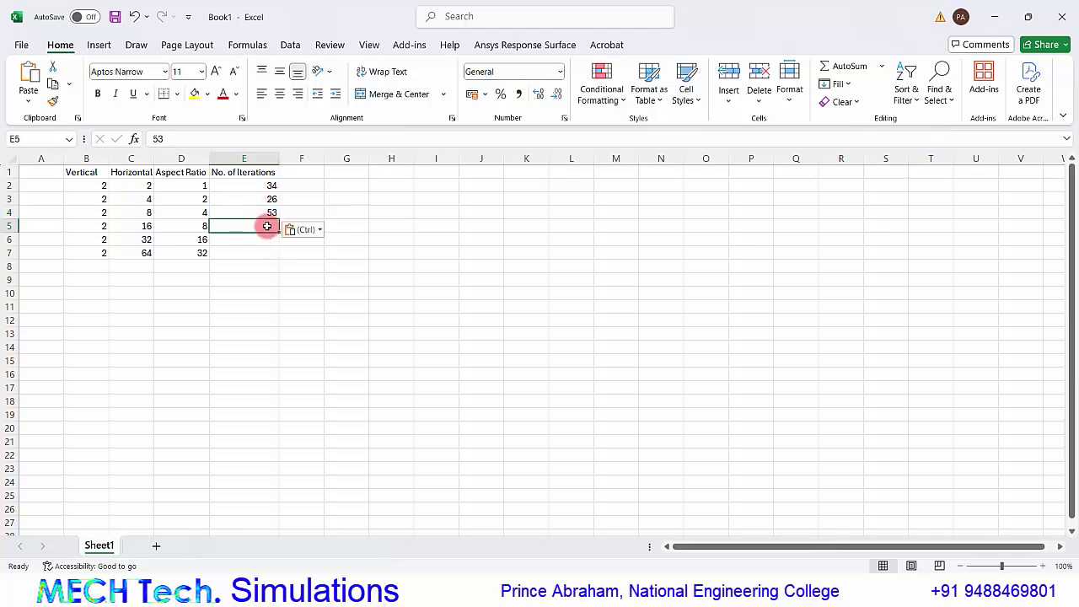
pyautogui.click(199, 226)
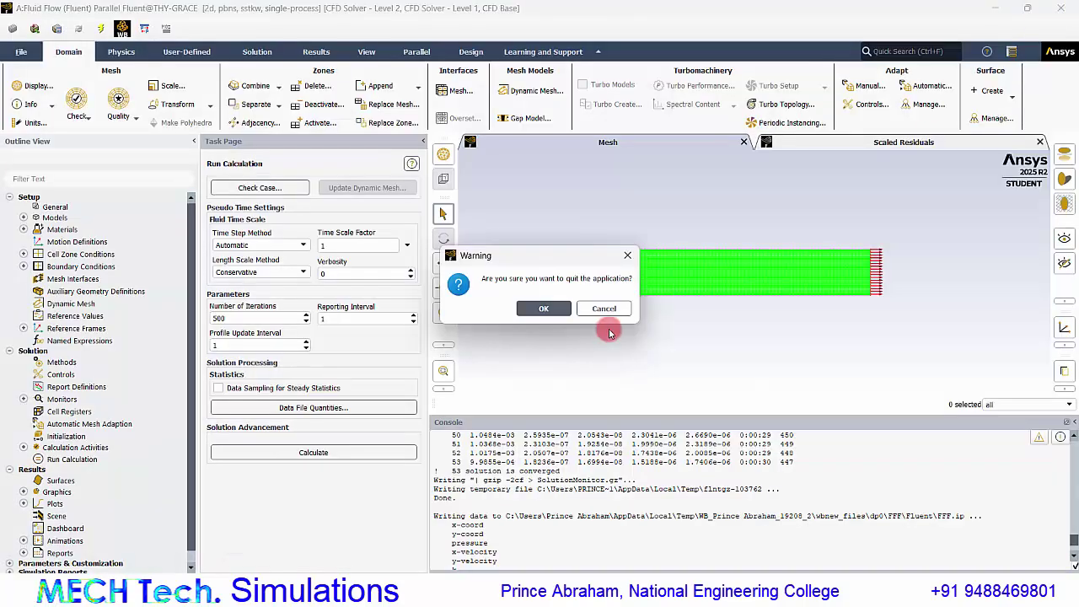
pyautogui.click(540, 309)
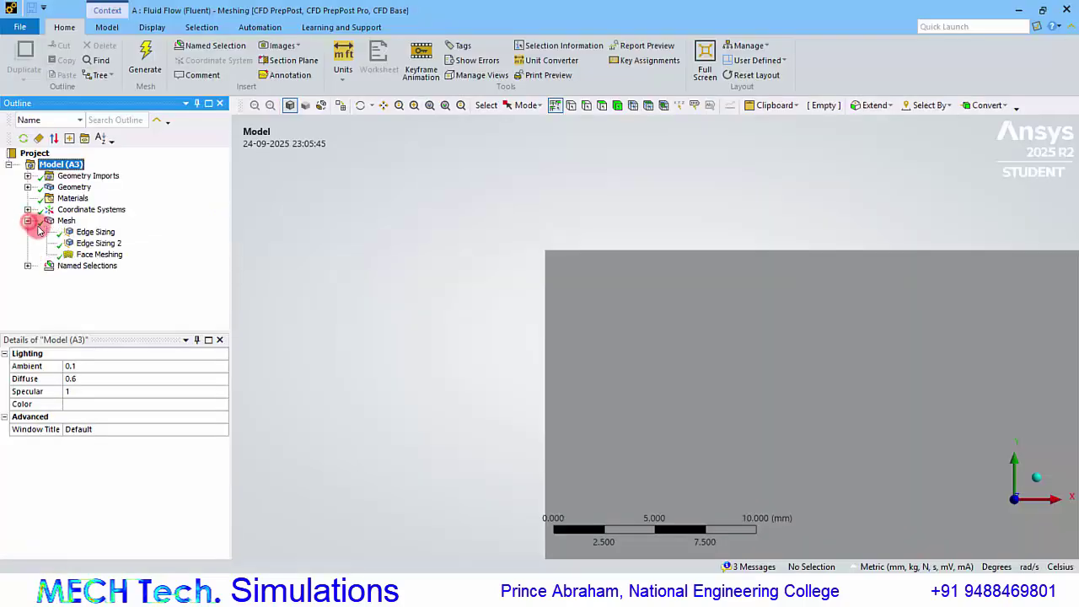
# Set the element size of Edge Sizing 2 to 16 mm and regenerate the mesh.
pyautogui.click(98, 243)
pyautogui.click(100, 431)
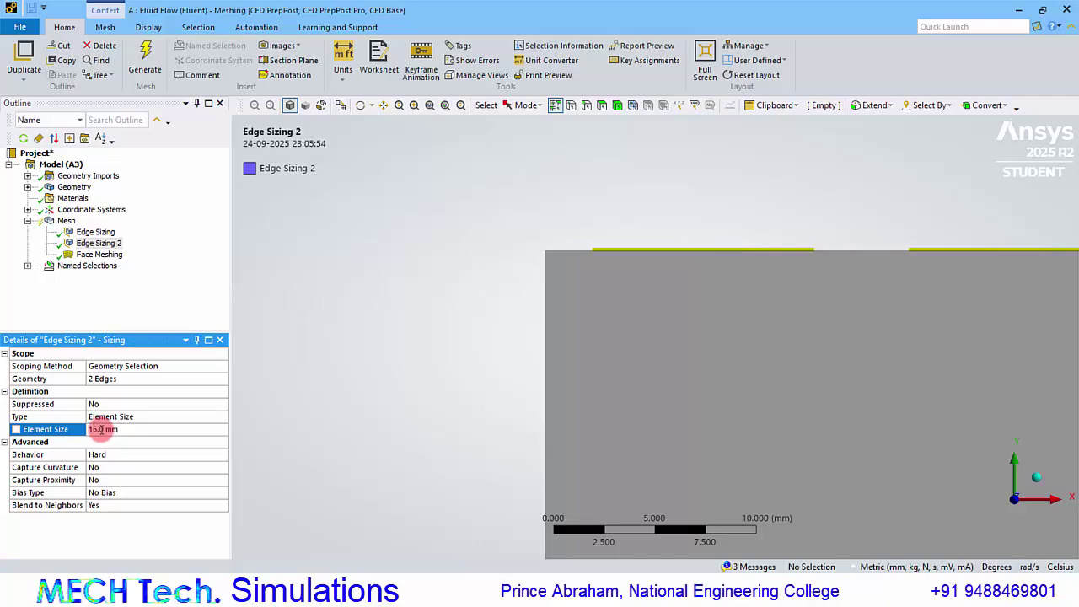
pyautogui.click(66, 220)
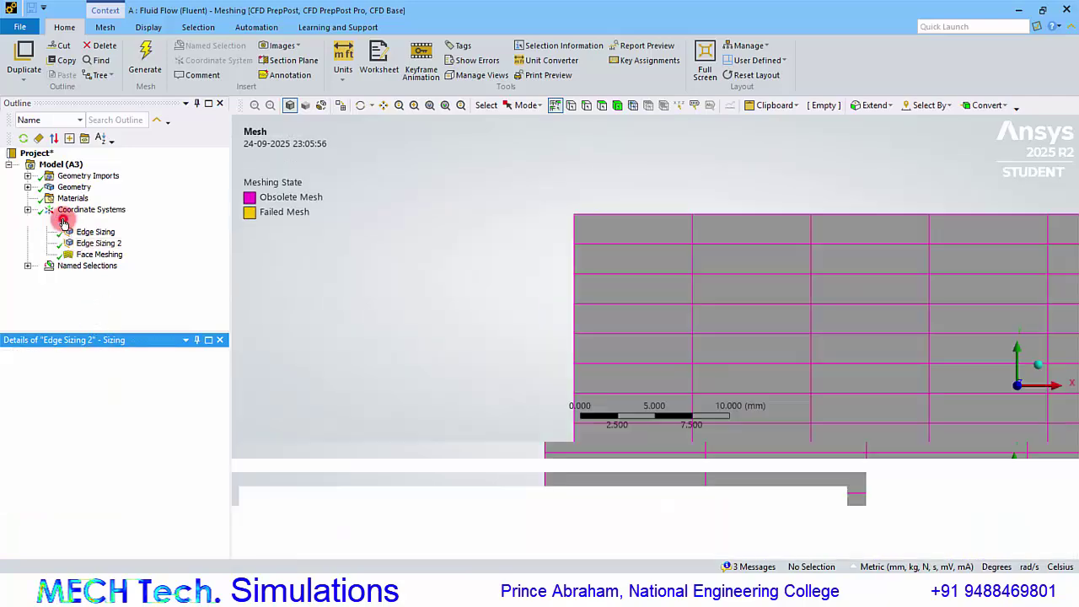
pyautogui.click(147, 68)
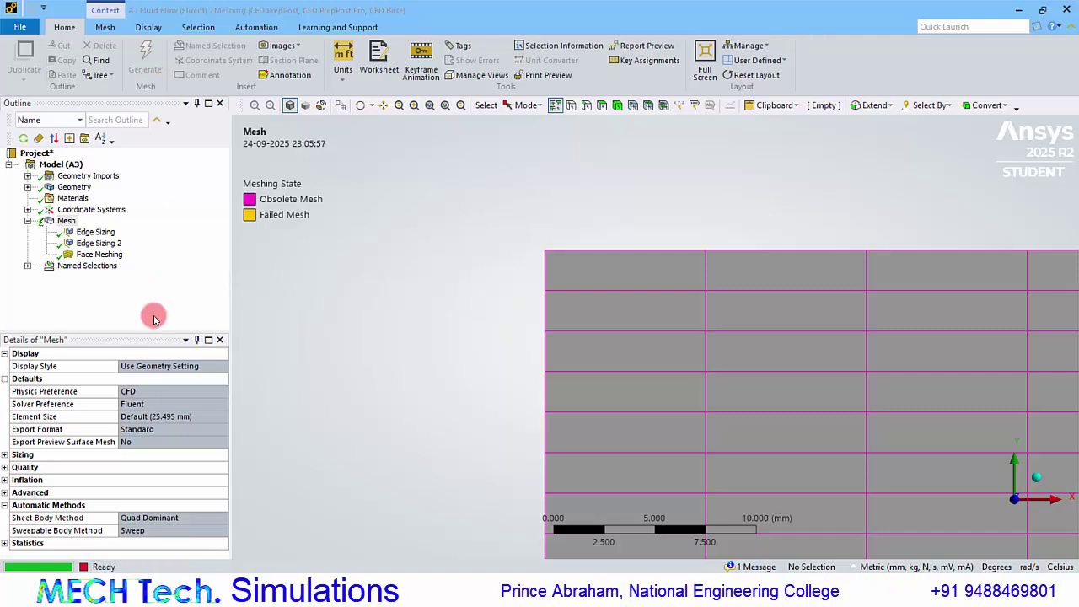
# Check the mesh's aspect ratio under its quality metrics against row 5 of the Excel table, and return to Meshing.
pyautogui.click(4, 467)
pyautogui.scroll(-2, 103, 492)
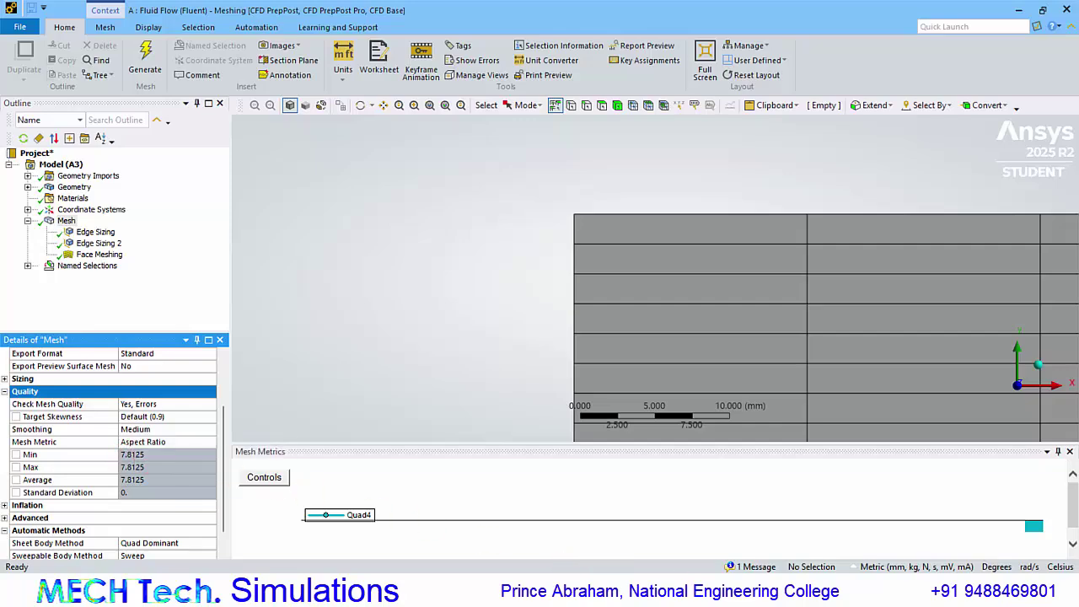
pyautogui.hotkey('alt', 'Tab')
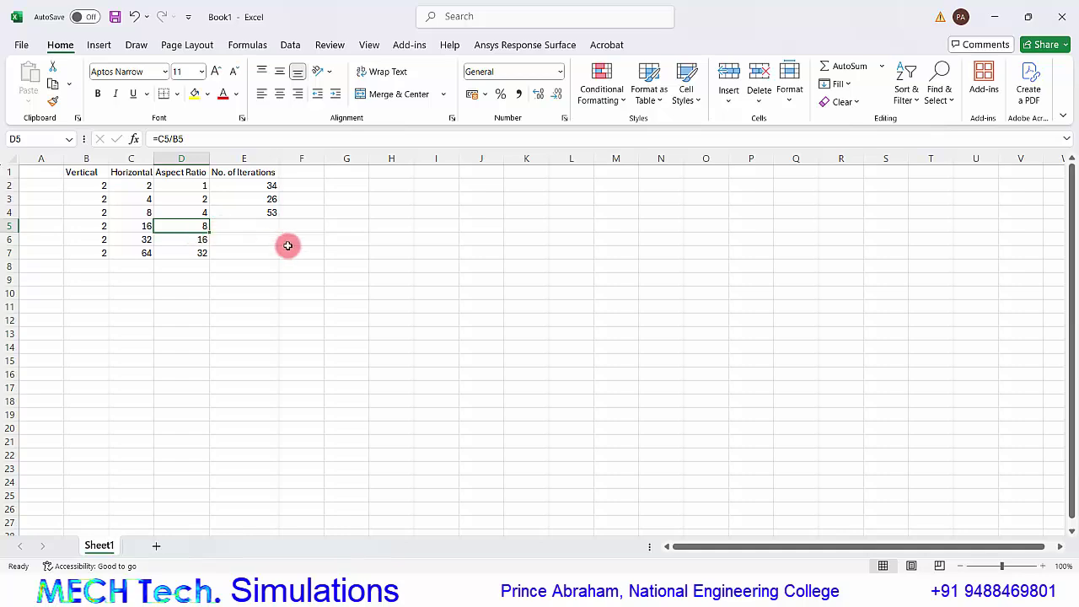
pyautogui.press('Right')
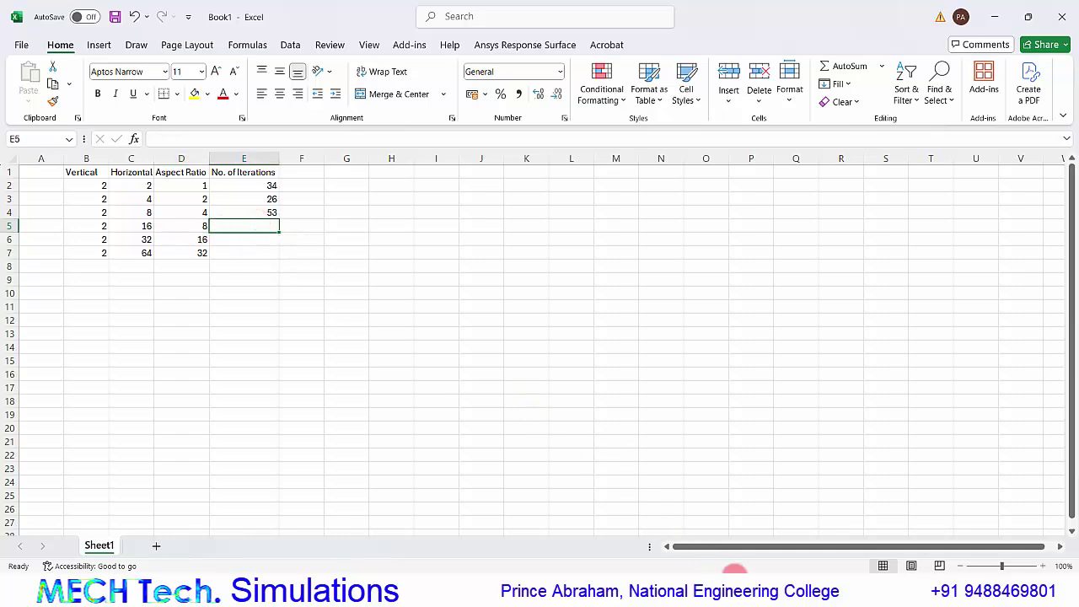
pyautogui.moveTo(742, 598)
pyautogui.click(742, 527)
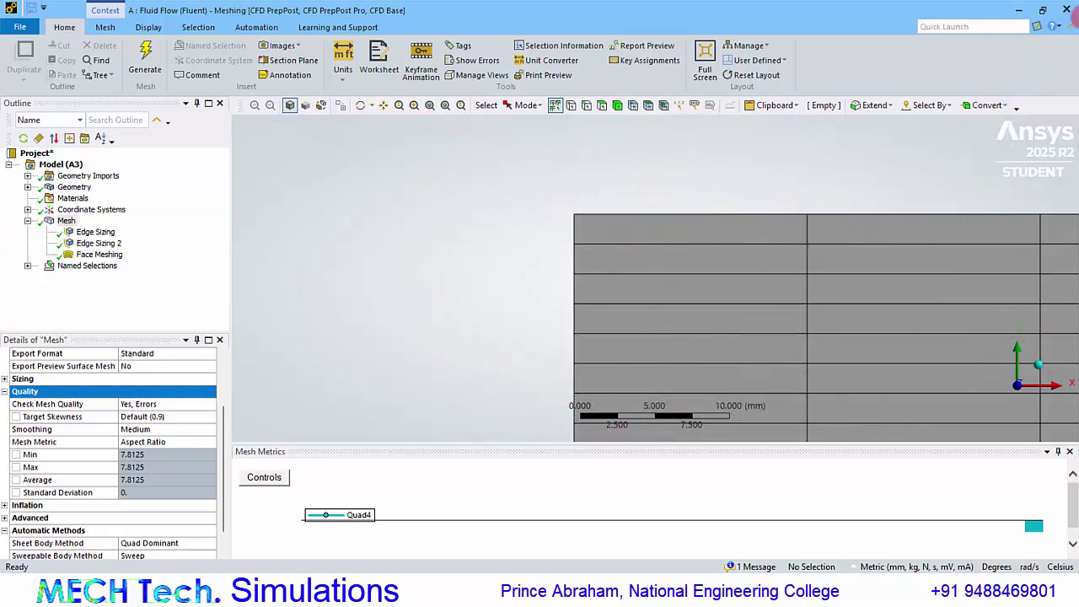
# Close Meshing and update the Setup cell of the Fluid Flow (Fluent) system in Workbench.
pyautogui.click(1073, 9)
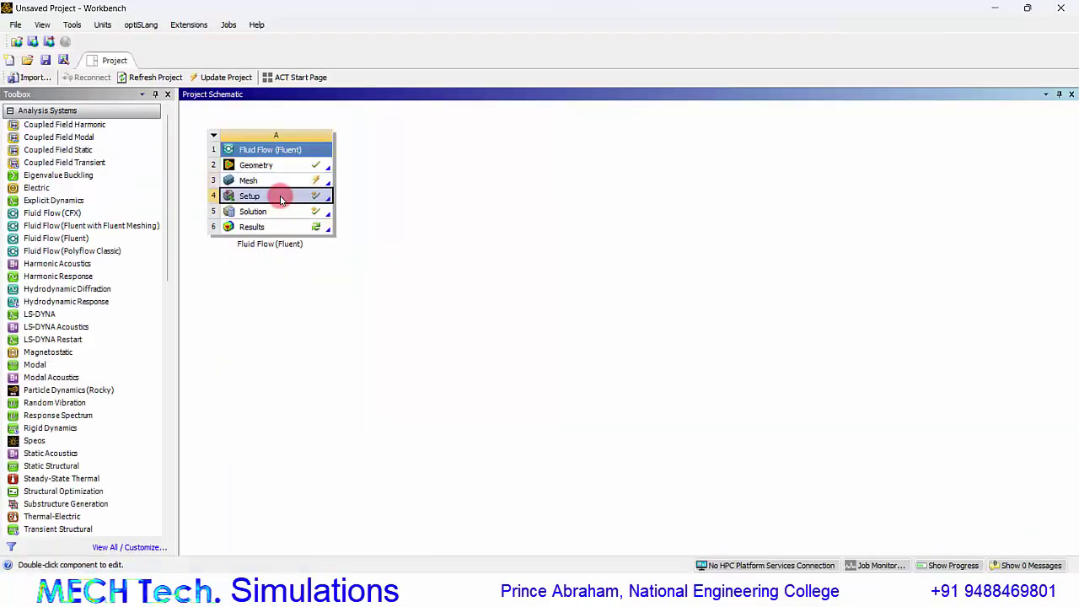
pyautogui.rightClick(284, 197)
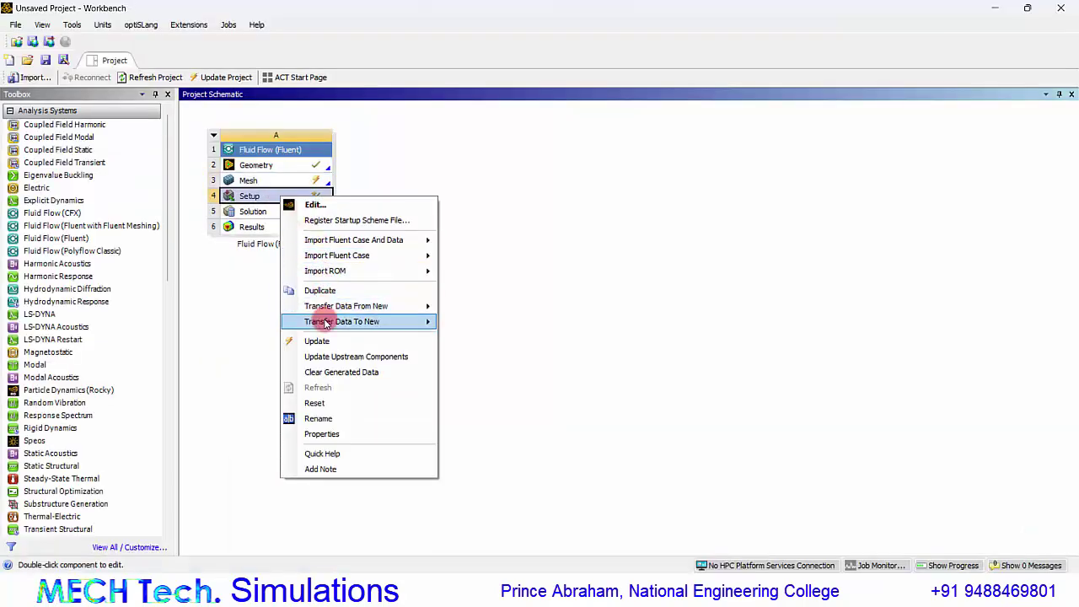
pyautogui.click(315, 342)
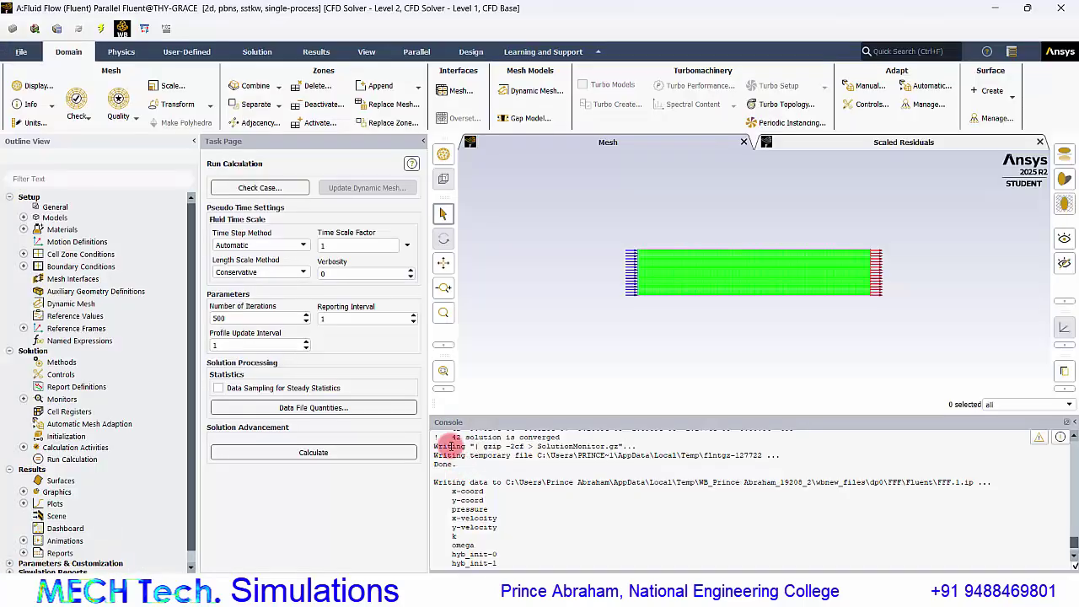
# Copy the converged iteration count 42 from the Fluent console into cell E5 of the Excel table.
pyautogui.doubleClick(456, 437)
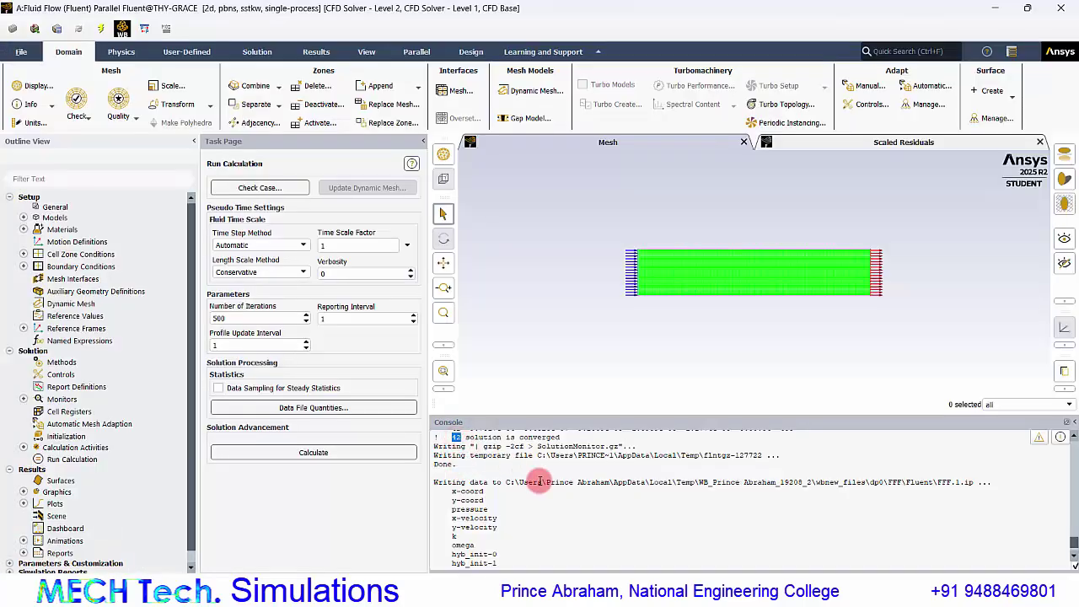
pyautogui.hotkey('alt', 'Tab')
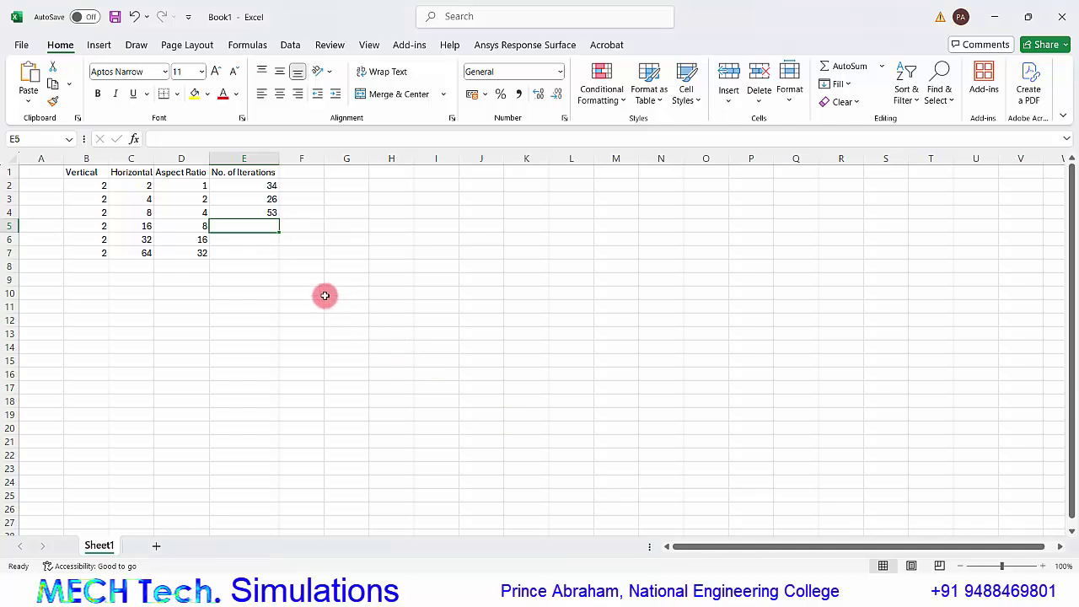
pyautogui.write('42')
pyautogui.press('Return')
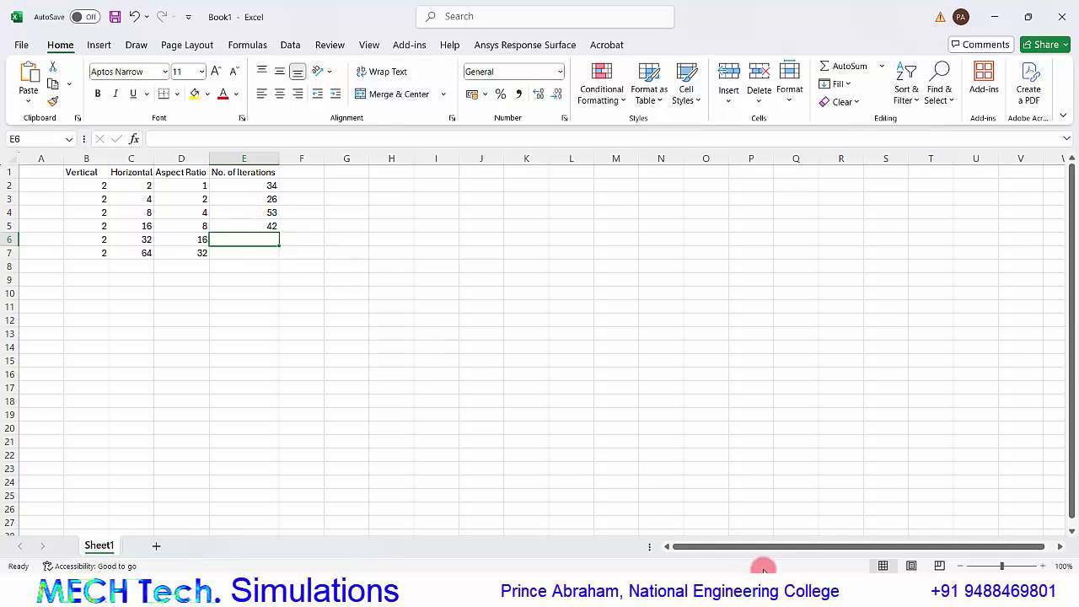
# Switch to Meshing for the aspect ratio 16 case, set Edge Sizing 2's element size to 32 mm and regenerate the mesh.
pyautogui.click(199, 241)
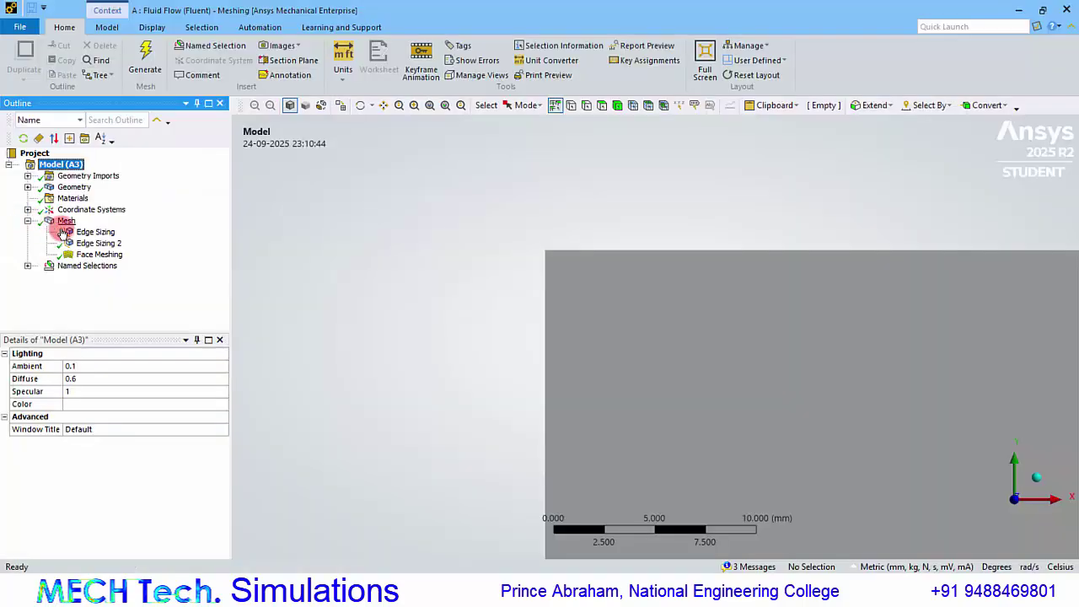
pyautogui.click(91, 235)
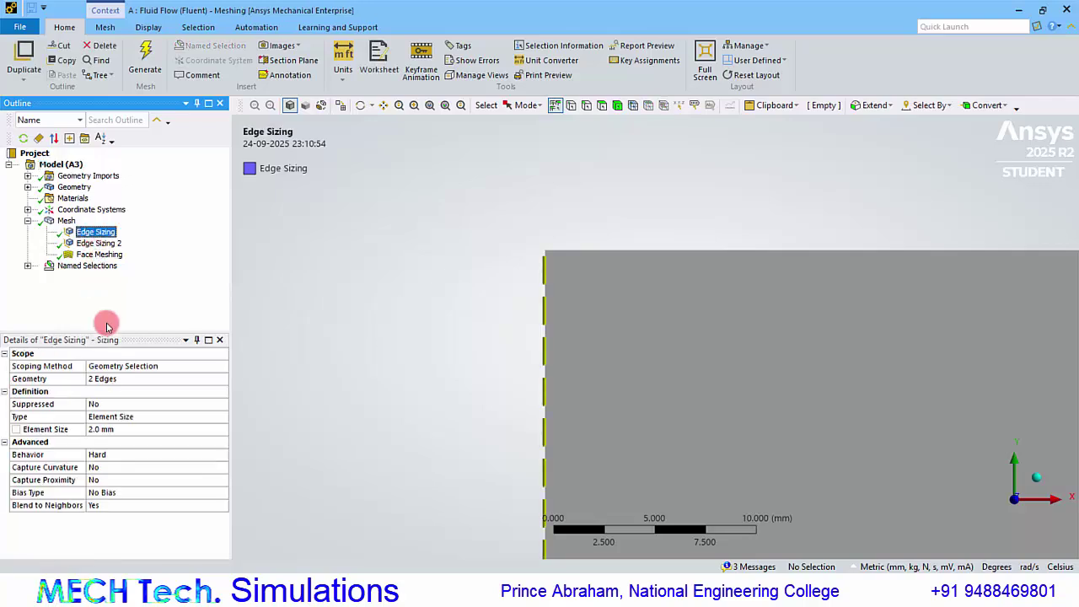
pyautogui.click(99, 243)
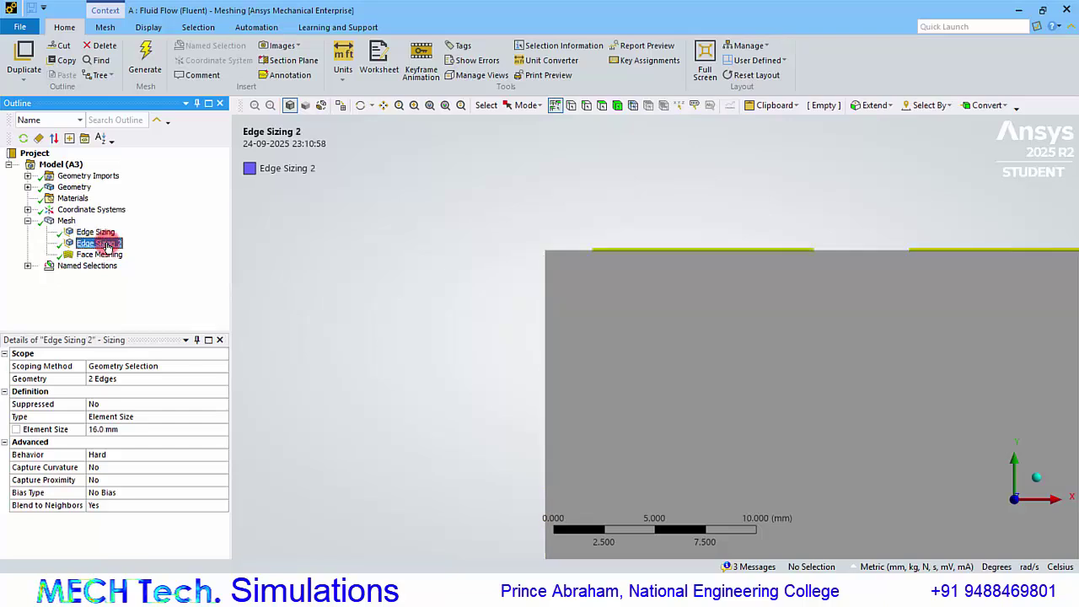
pyautogui.click(110, 430)
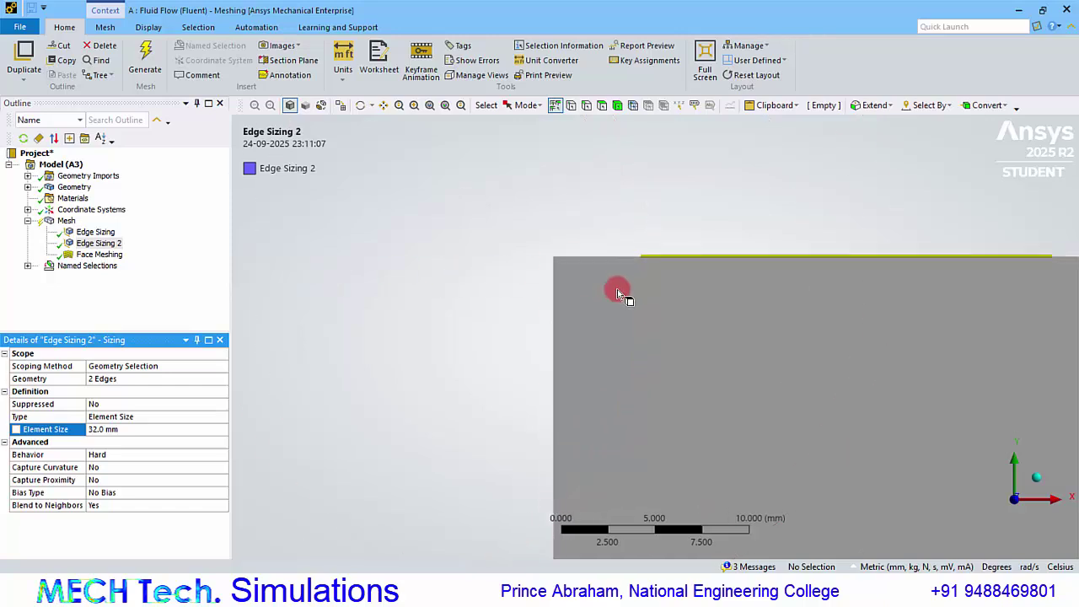
pyautogui.scroll(-2, 648, 318)
pyautogui.scroll(-2, 648, 319)
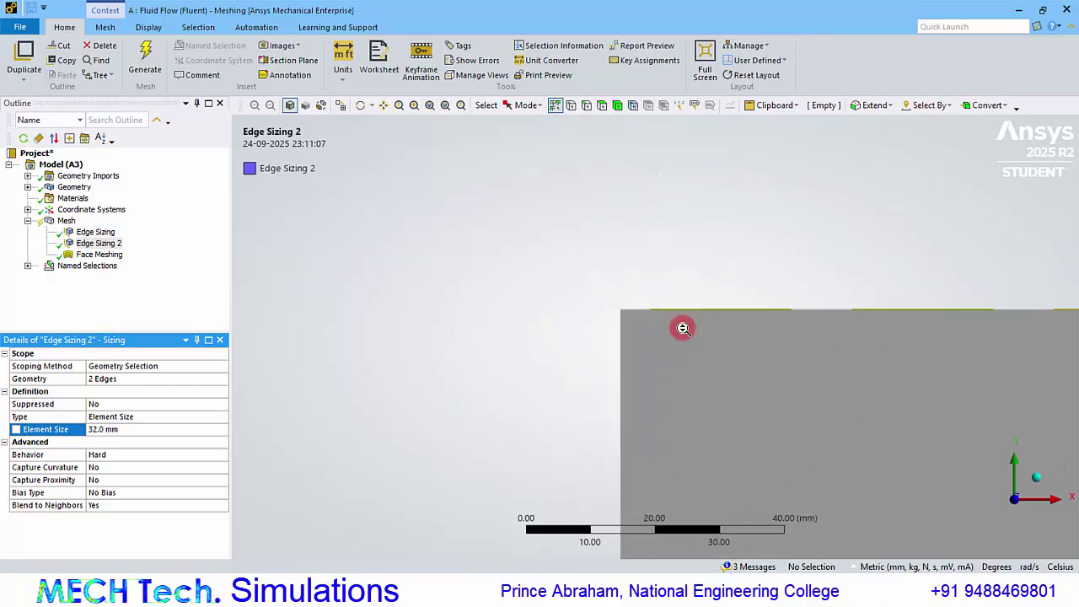
pyautogui.click(141, 62)
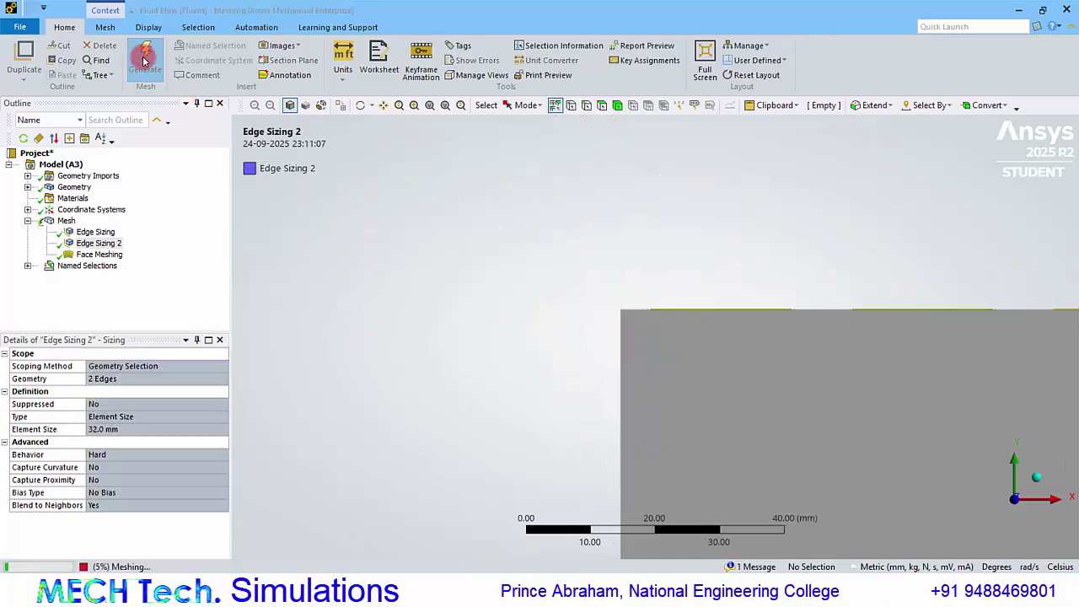
# Check the regenerated mesh's aspect ratio under its quality metrics against row 6 of the Excel table, and close Meshing.
pyautogui.click(65, 220)
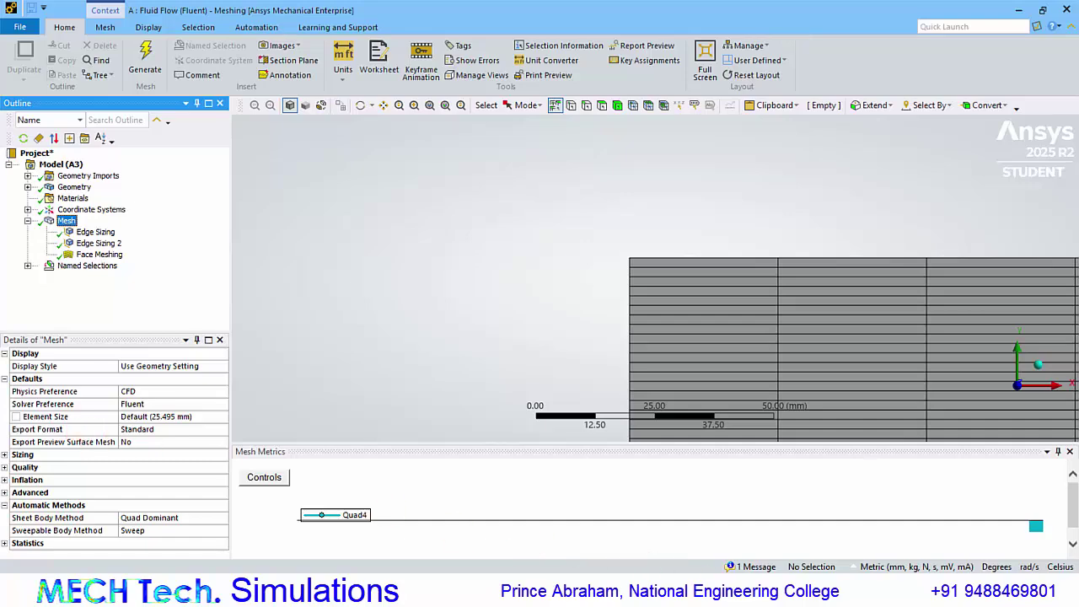
pyautogui.click(704, 580)
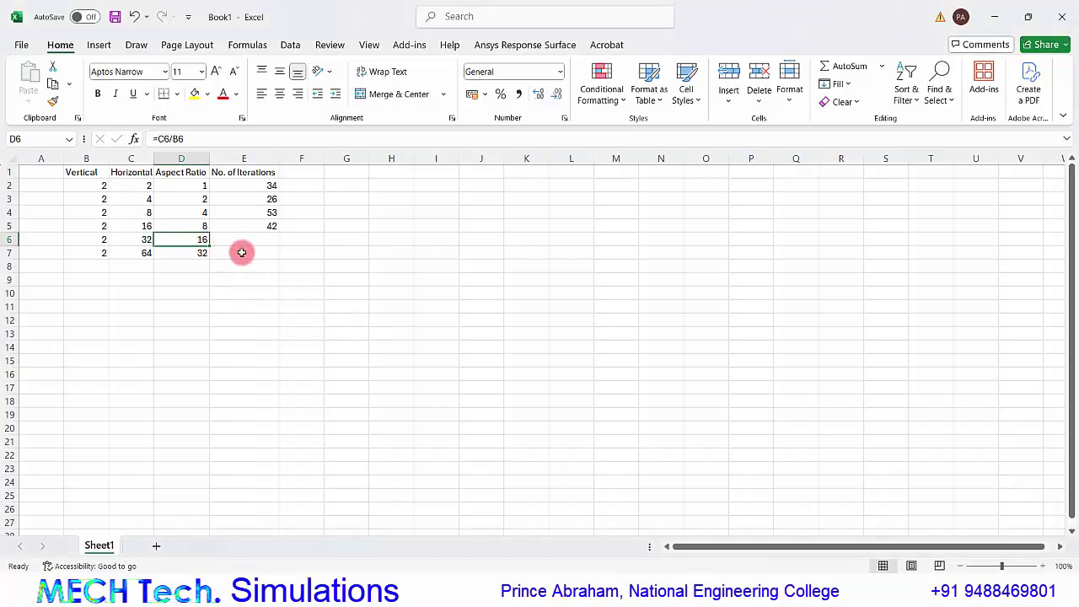
pyautogui.click(666, 582)
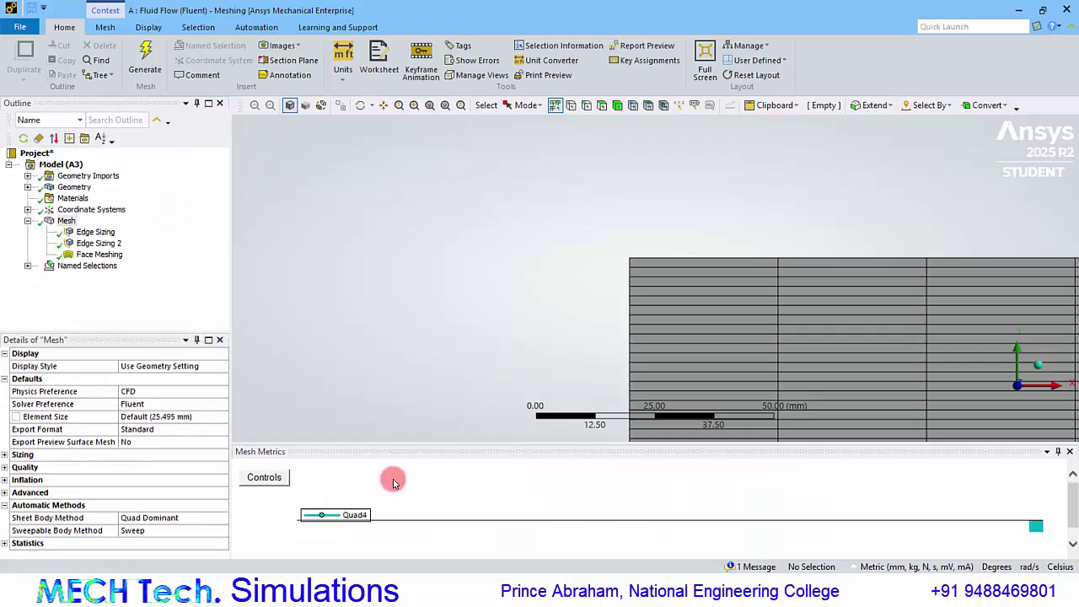
pyautogui.click(5, 468)
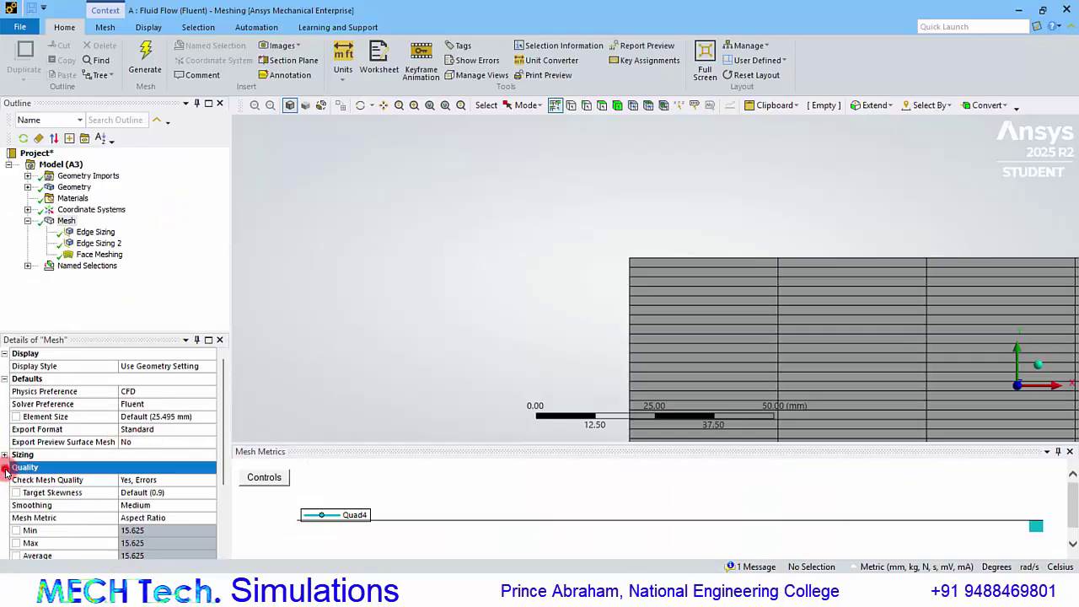
pyautogui.scroll(-2, 132, 512)
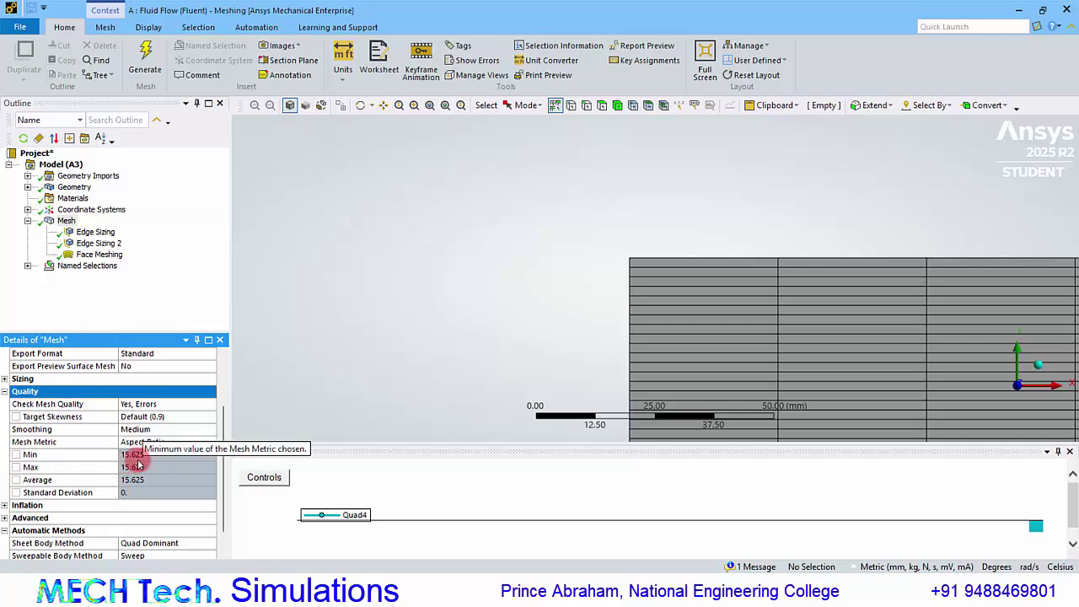
pyautogui.moveTo(683, 594)
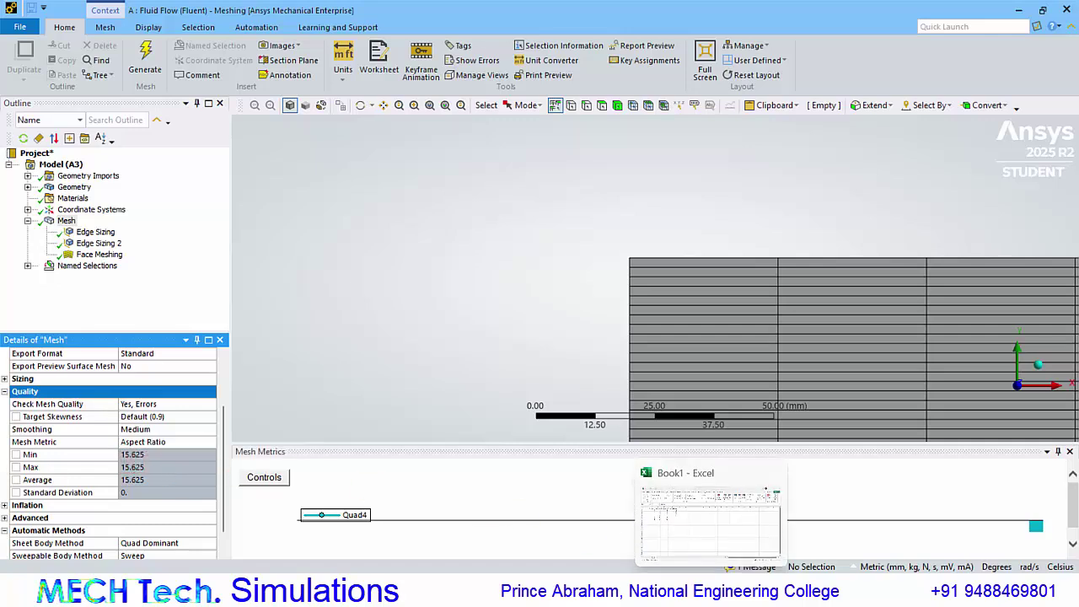
pyautogui.moveTo(742, 594)
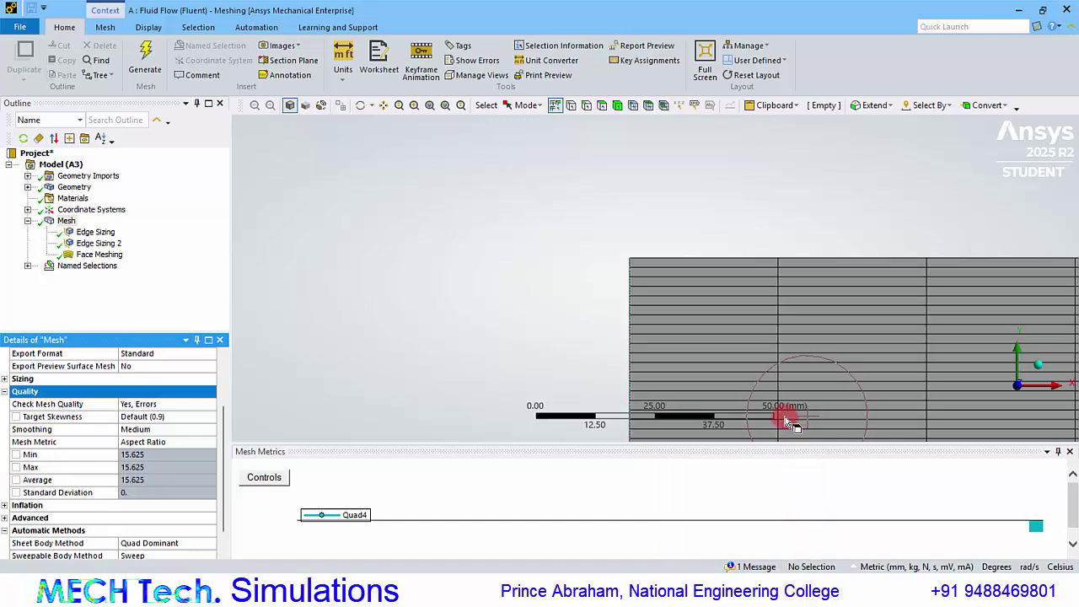
pyautogui.click(1070, 10)
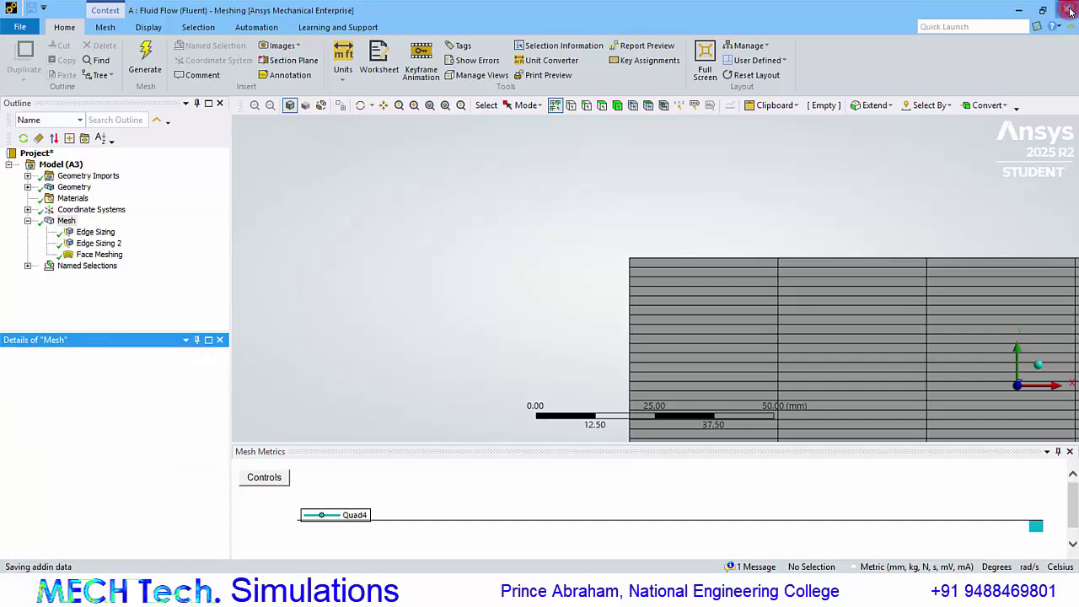
# Find the convergence line in the Fluent console and enter 42 as the iteration count in cell E6 of the Excel table.
pyautogui.click(568, 308)
pyautogui.scroll(1, 530, 483)
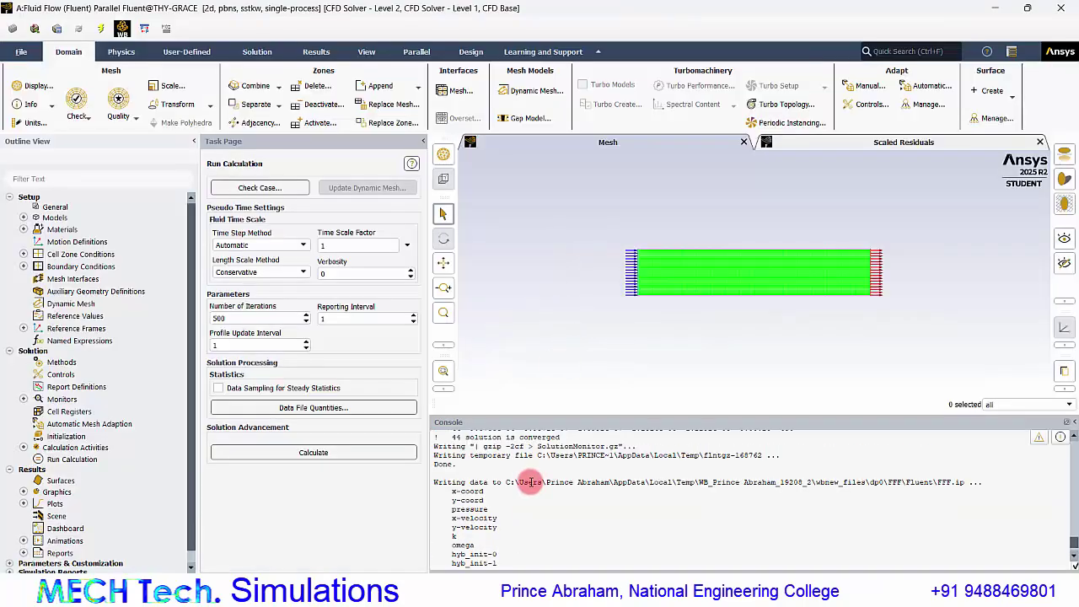
pyautogui.scroll(1, 530, 483)
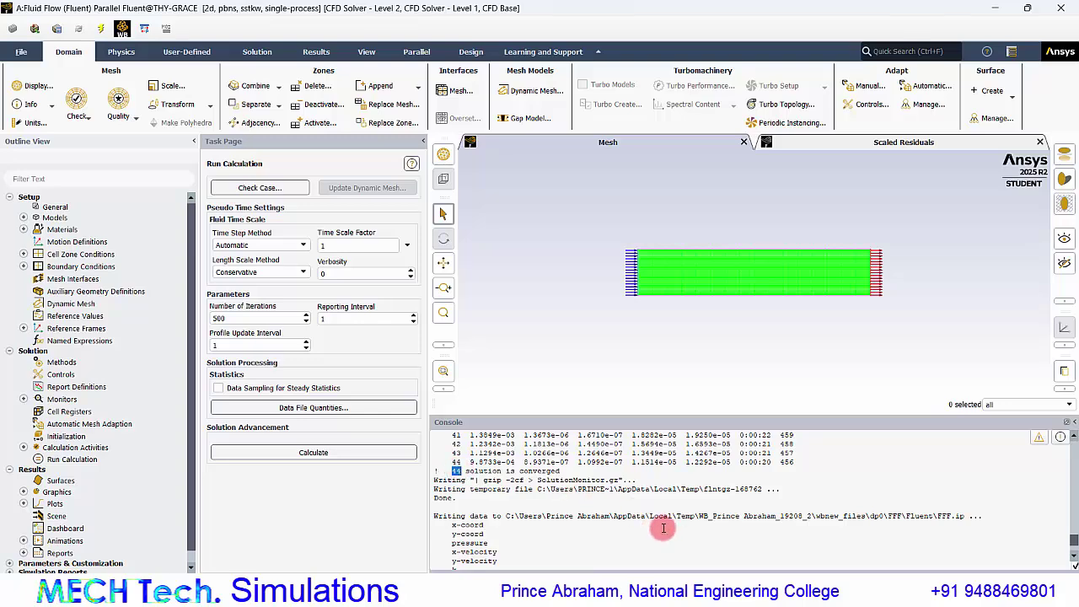
pyautogui.click(696, 573)
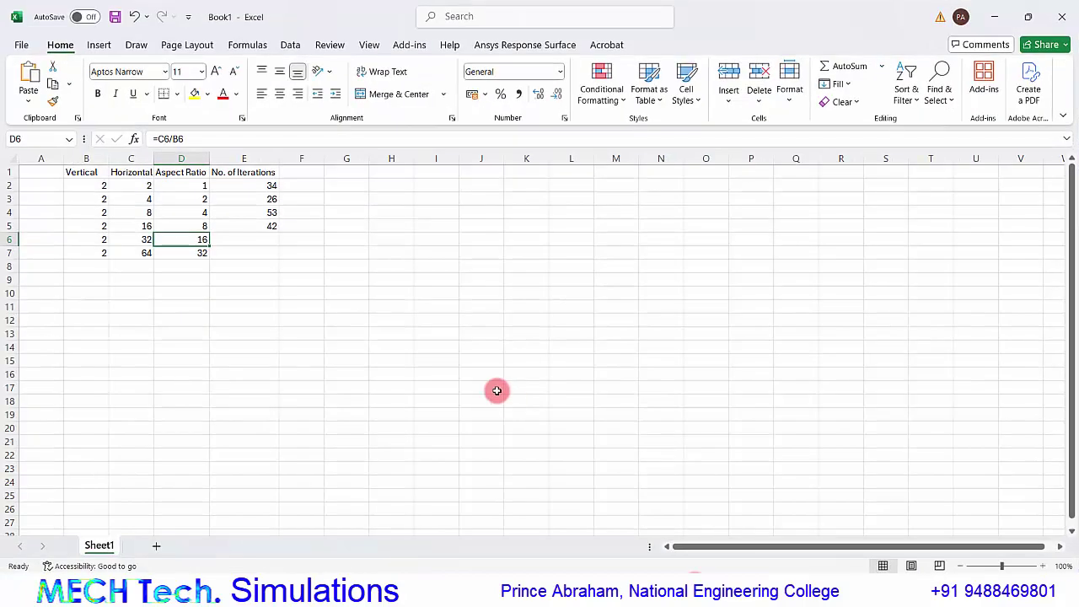
pyautogui.click(258, 239)
pyautogui.write('42')
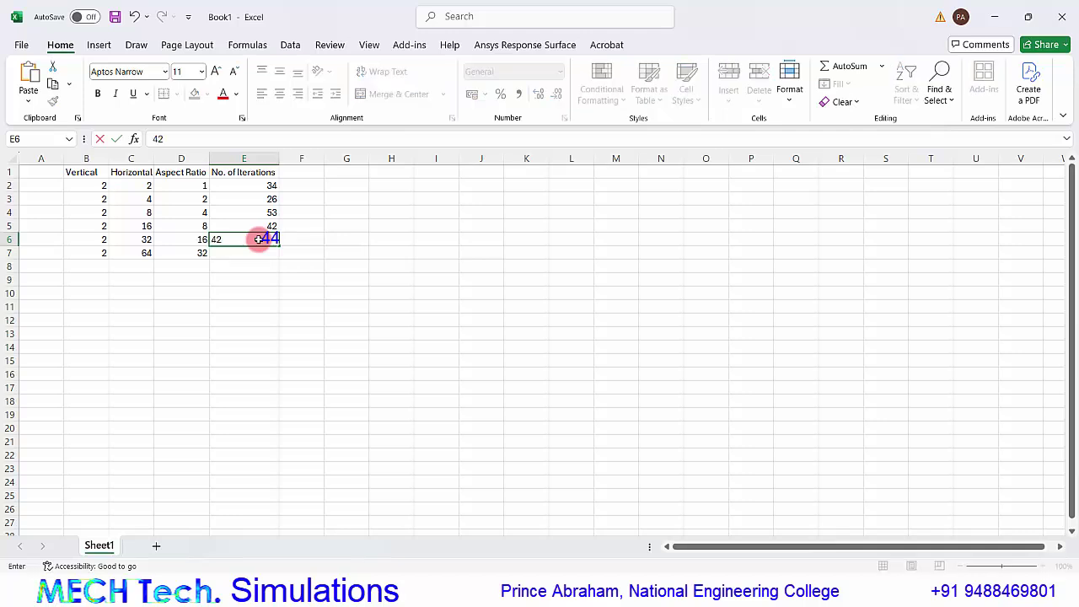
pyautogui.press('Return')
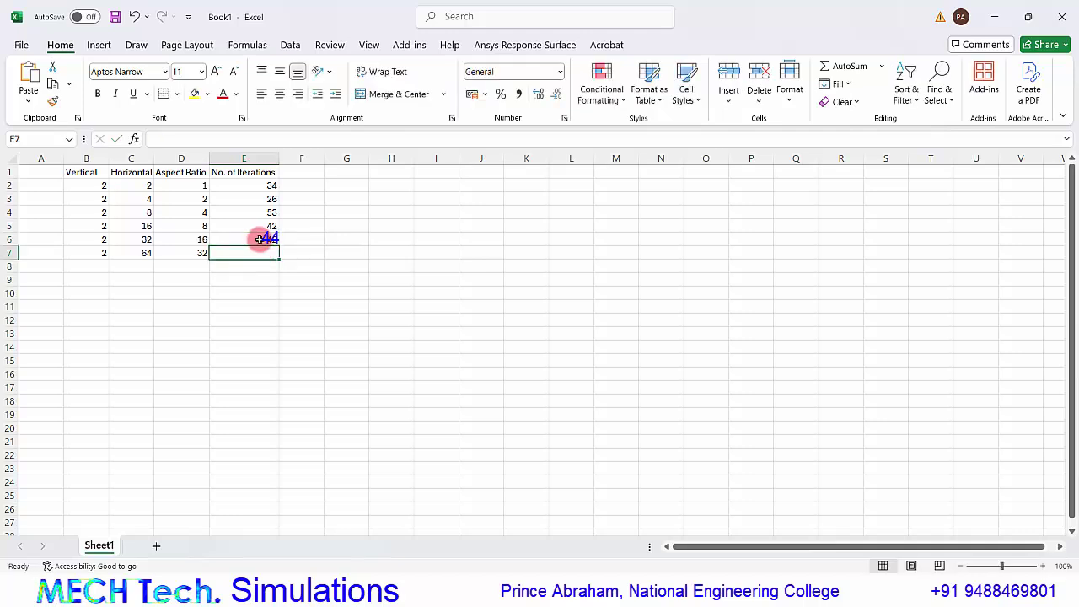
# Look up the 64 mm horizontal size for aspect ratio 32 in row 7, inspect the corresponding mesh in Meshing and close it.
pyautogui.click(198, 255)
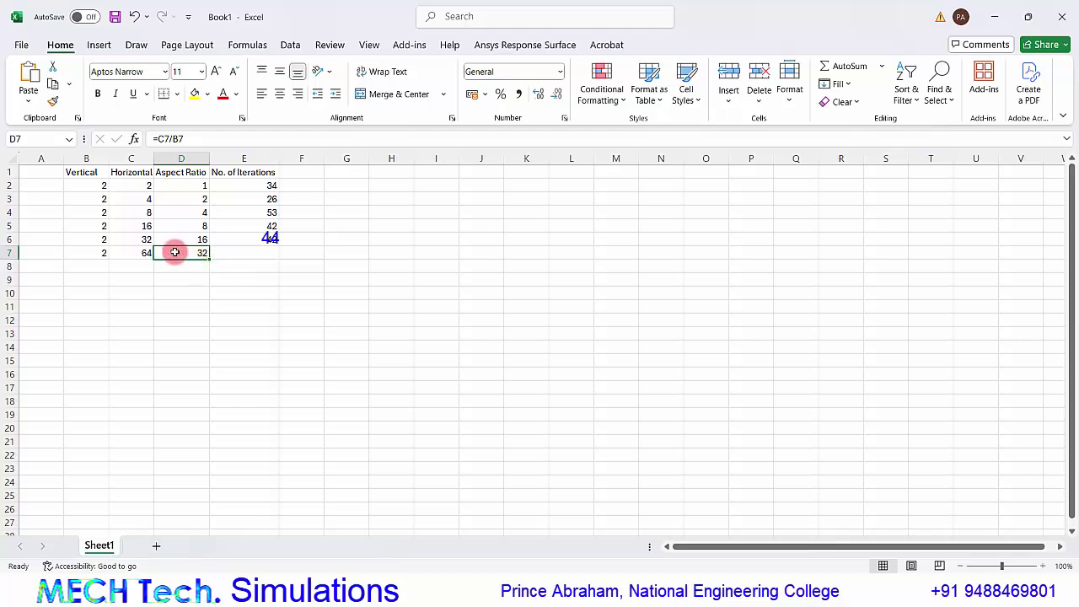
pyautogui.click(145, 252)
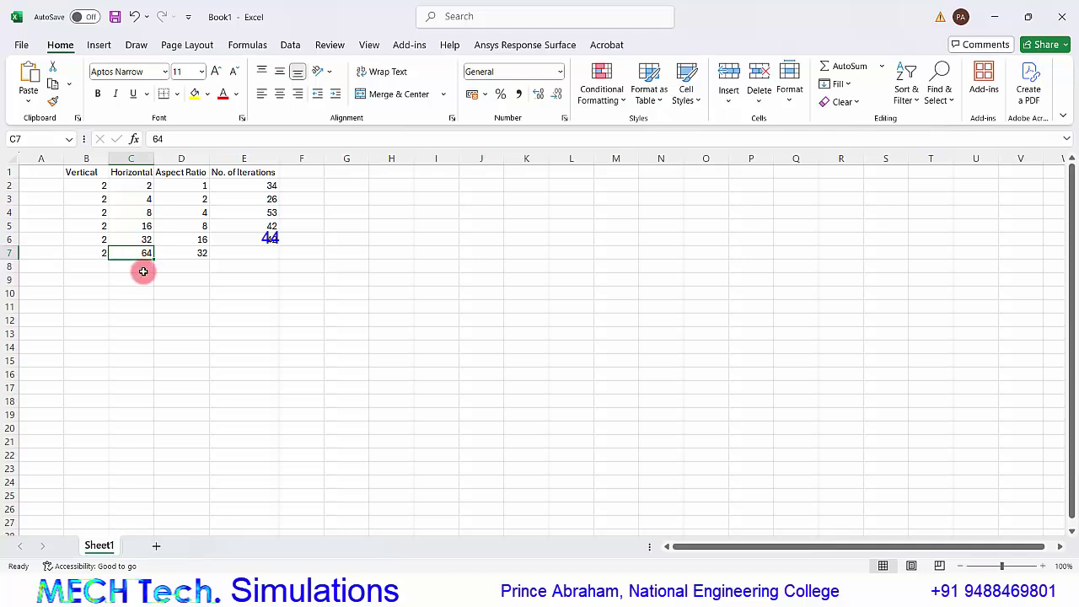
pyautogui.moveTo(757, 597)
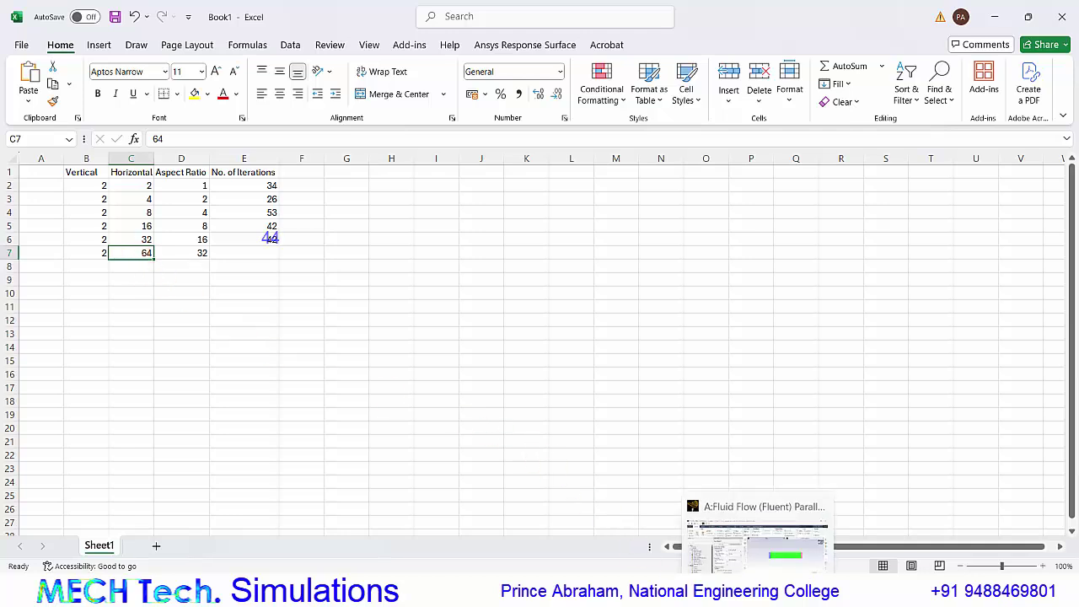
pyautogui.click(757, 544)
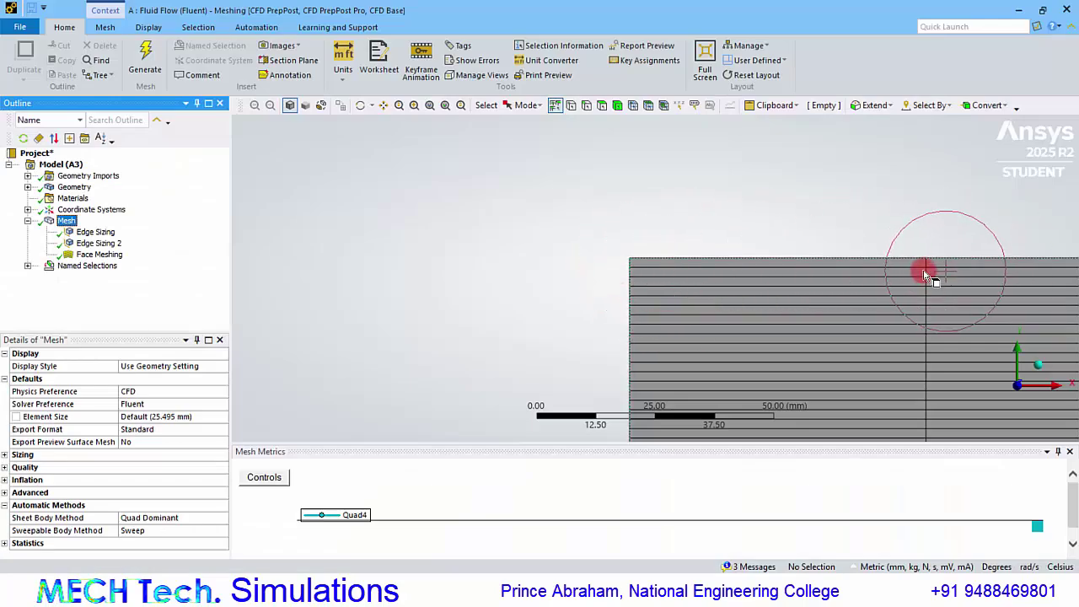
pyautogui.click(613, 252)
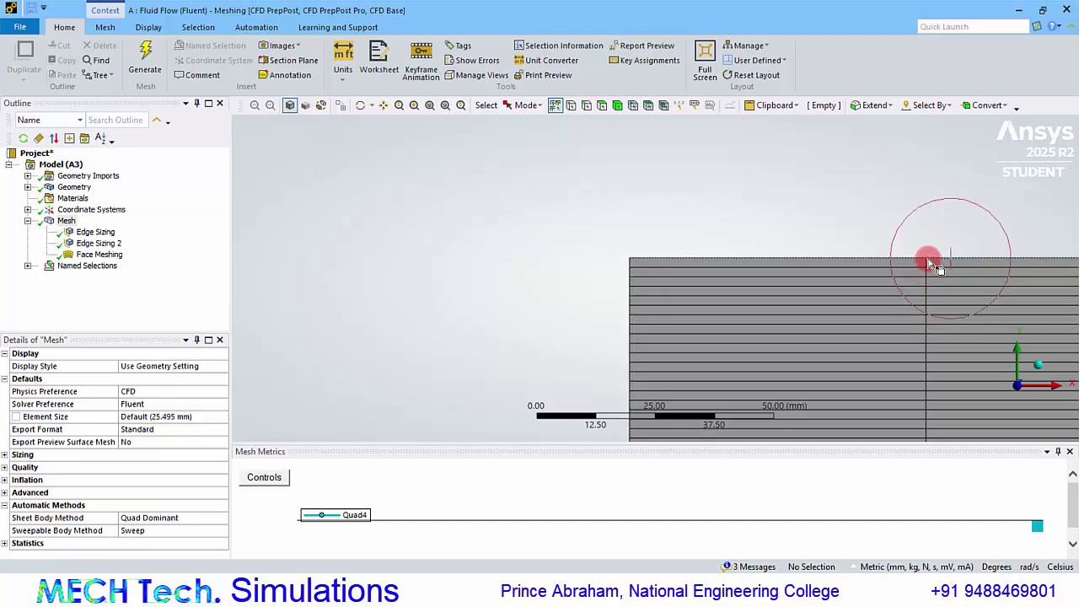
pyautogui.click(1069, 10)
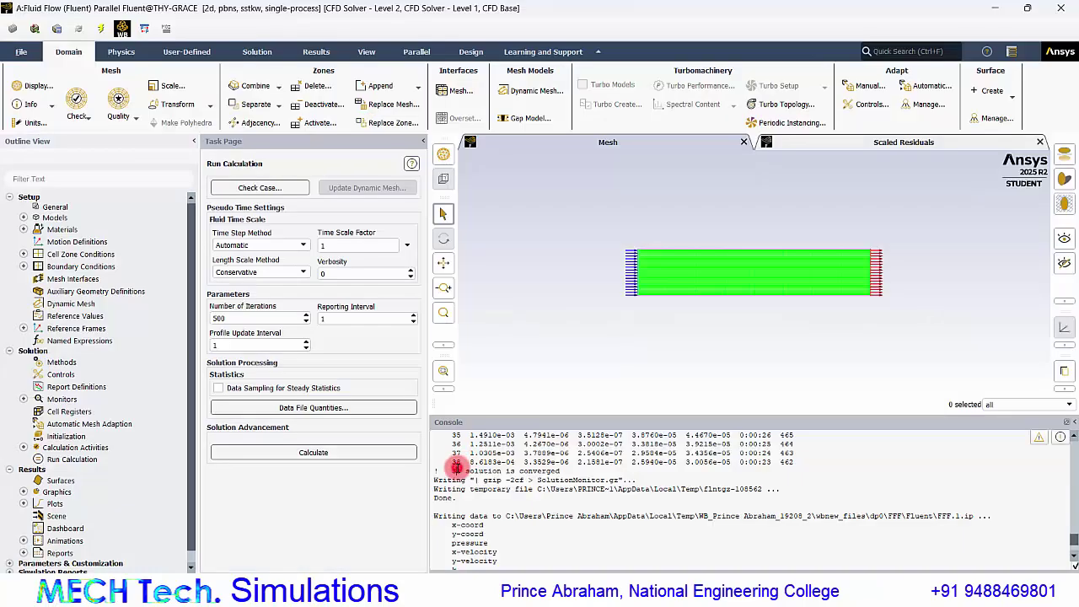
# Copy the converged iteration count 38 from the Fluent console into cell E7 of the Excel table.
pyautogui.moveTo(456, 466); pyautogui.dragTo(487, 477)
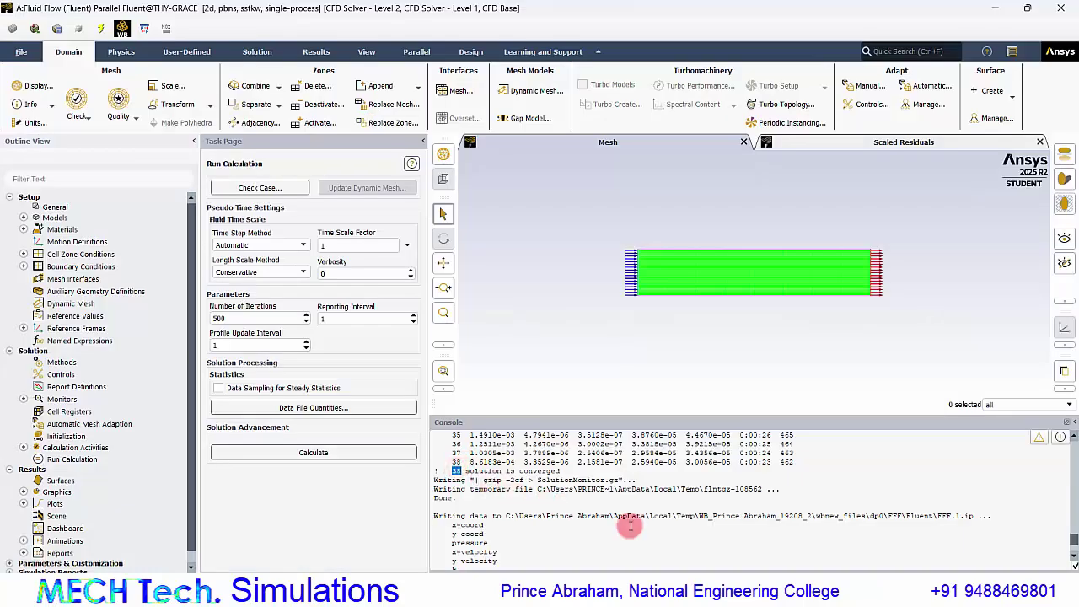
pyautogui.click(688, 595)
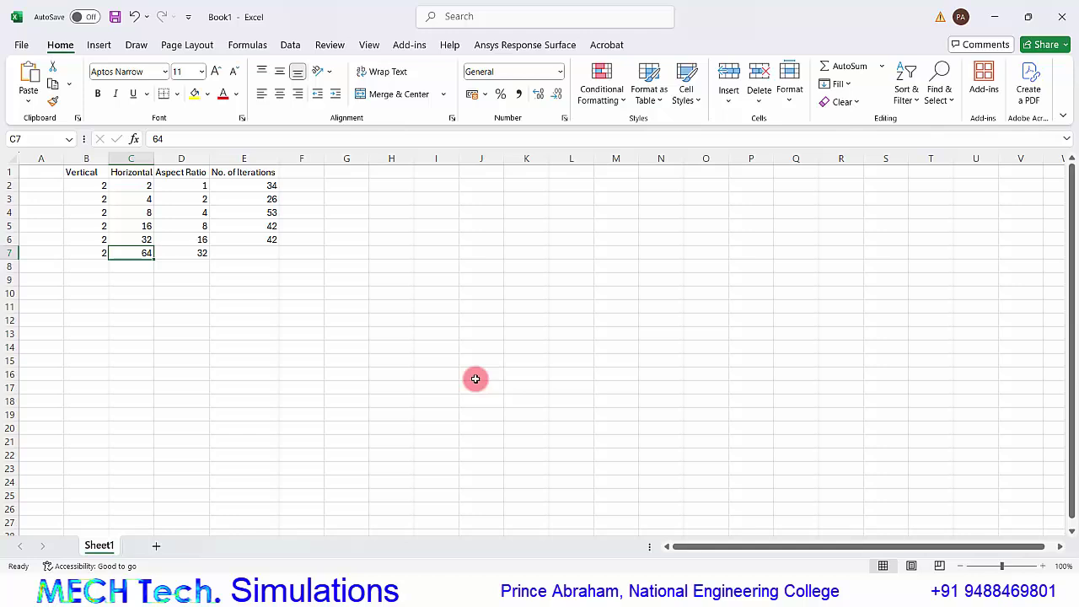
pyautogui.click(250, 250)
pyautogui.write('38')
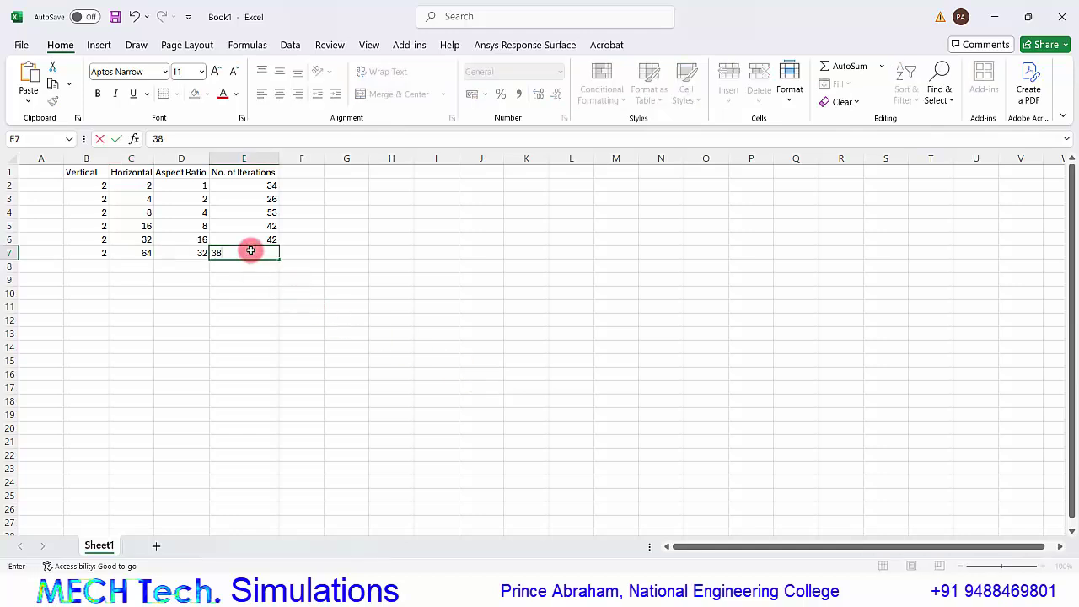
pyautogui.press('Return')
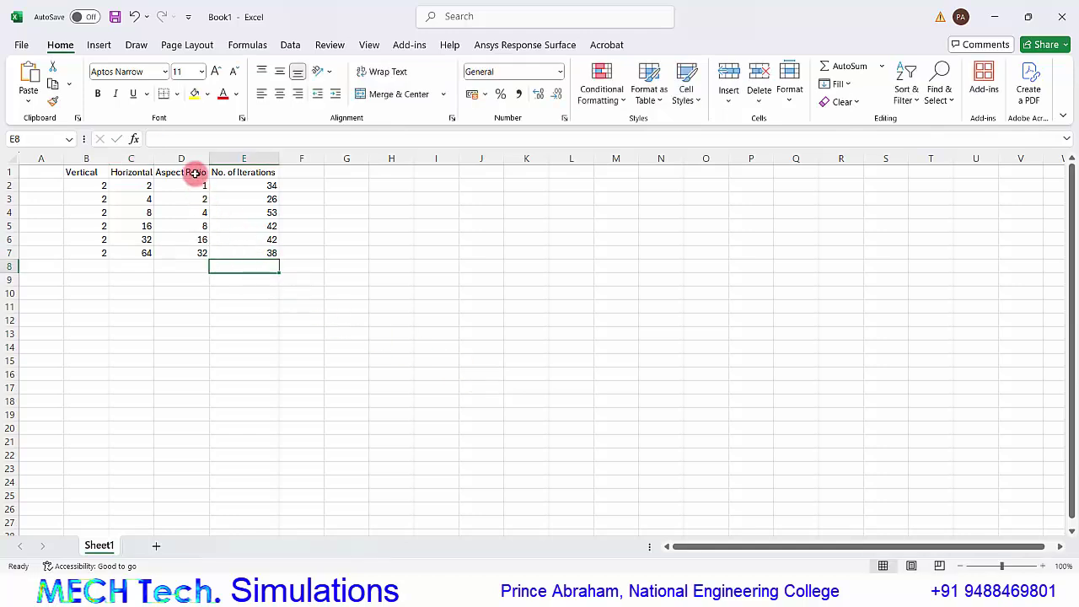
# Insert a scatter chart with straight lines from D1:E7, plotting No. of Iterations against Aspect Ratio.
pyautogui.moveTo(195, 173); pyautogui.dragTo(257, 246)
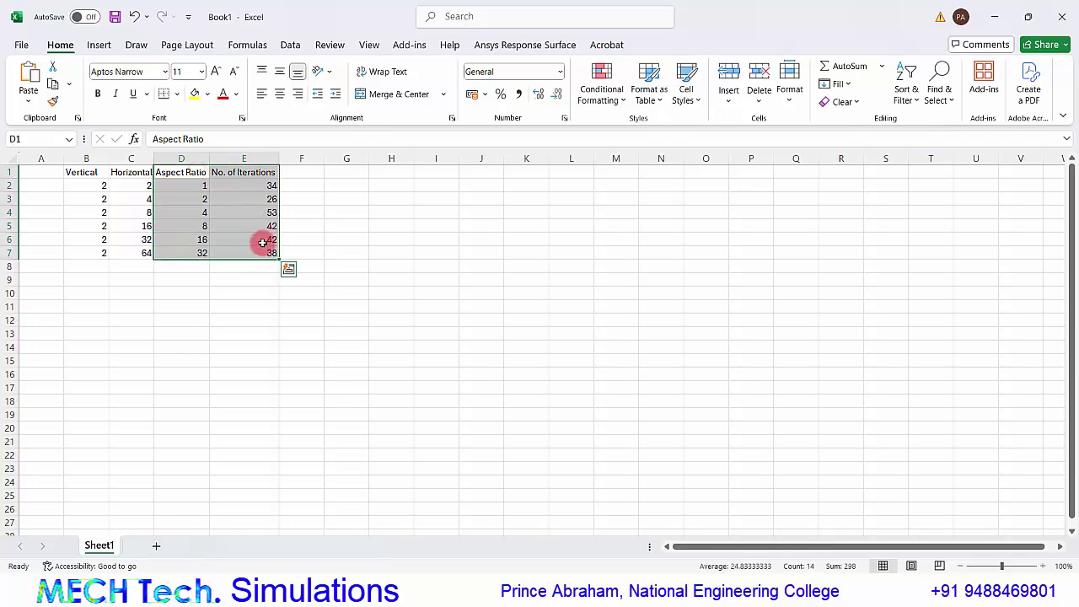
pyautogui.click(102, 45)
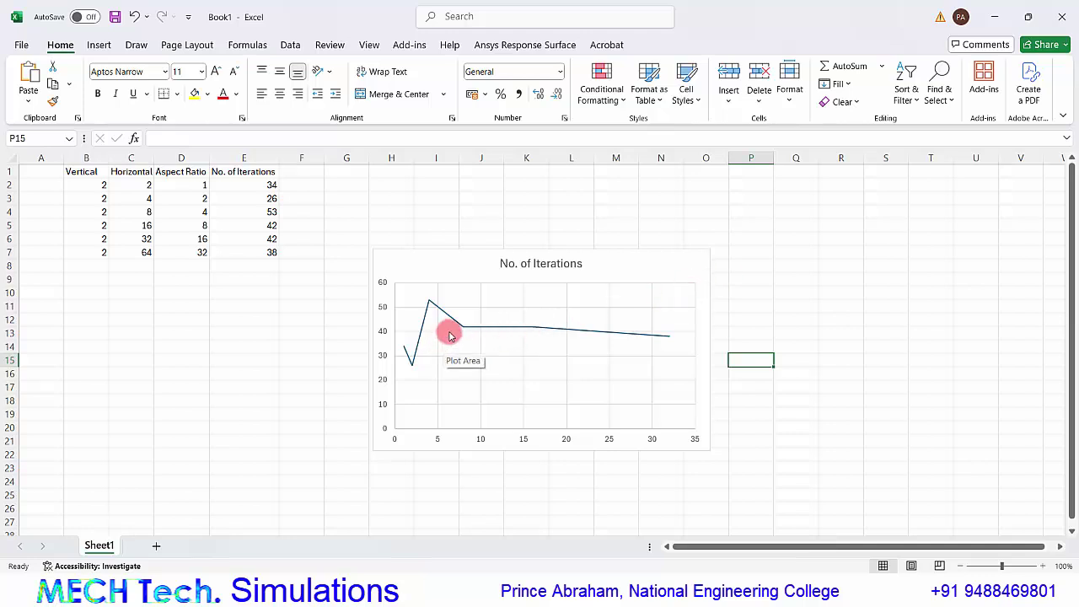
pyautogui.moveTo(651, 339)
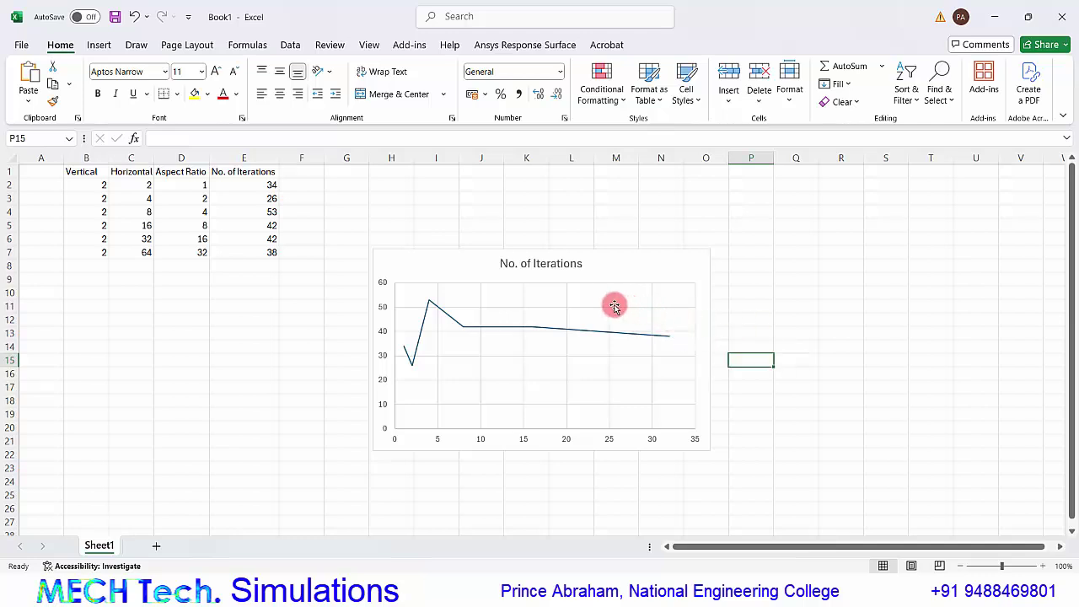
# Examine the Aspect Ratio and No. of Iterations columns as source data for the chart.
pyautogui.click(187, 158)
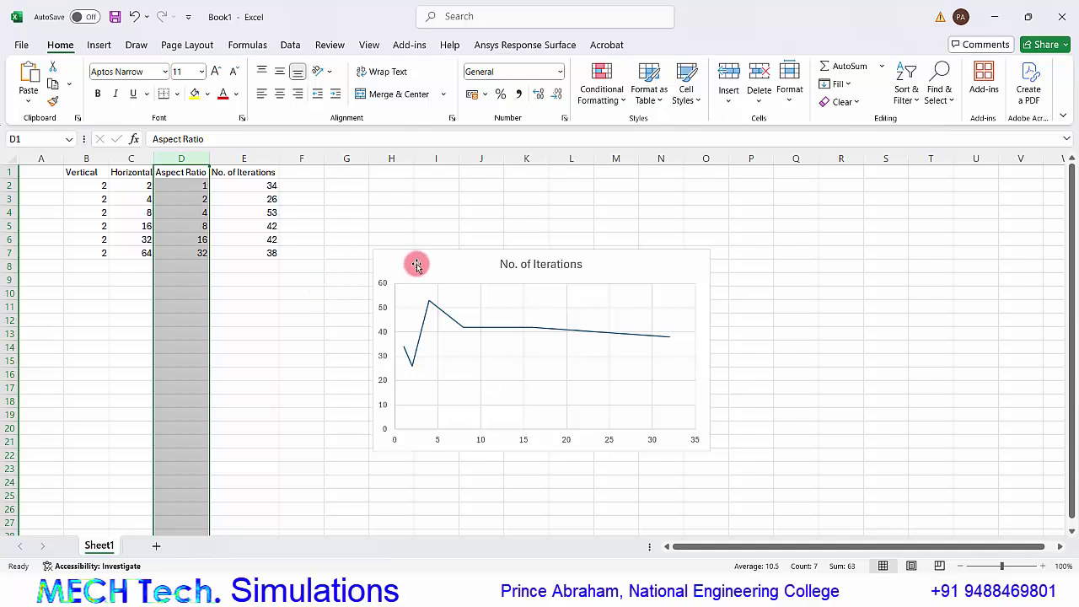
pyautogui.moveTo(417, 253); pyautogui.dragTo(416, 250)
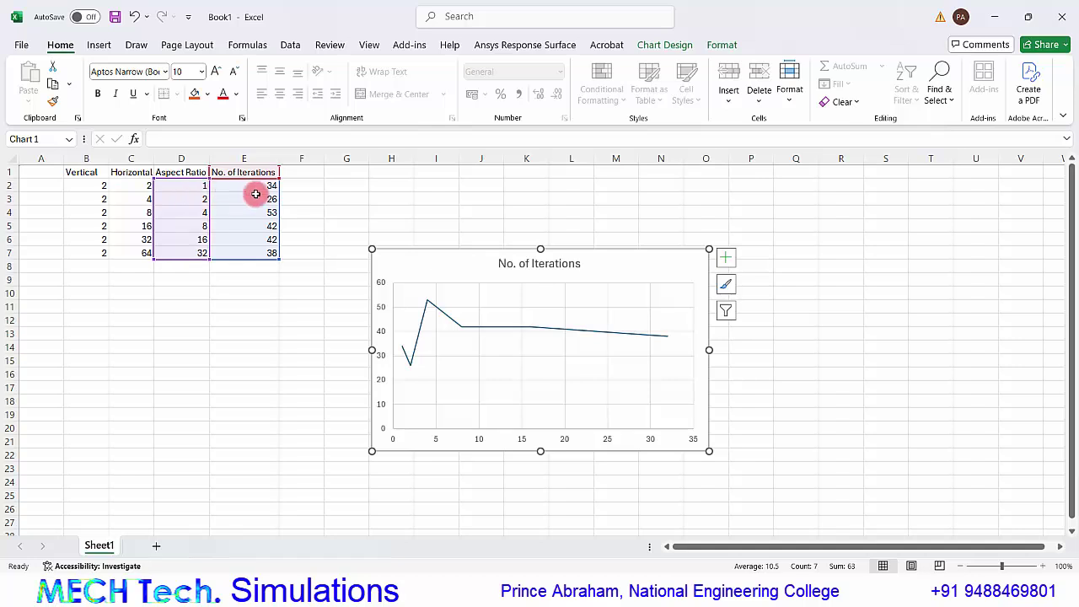
pyautogui.click(742, 457)
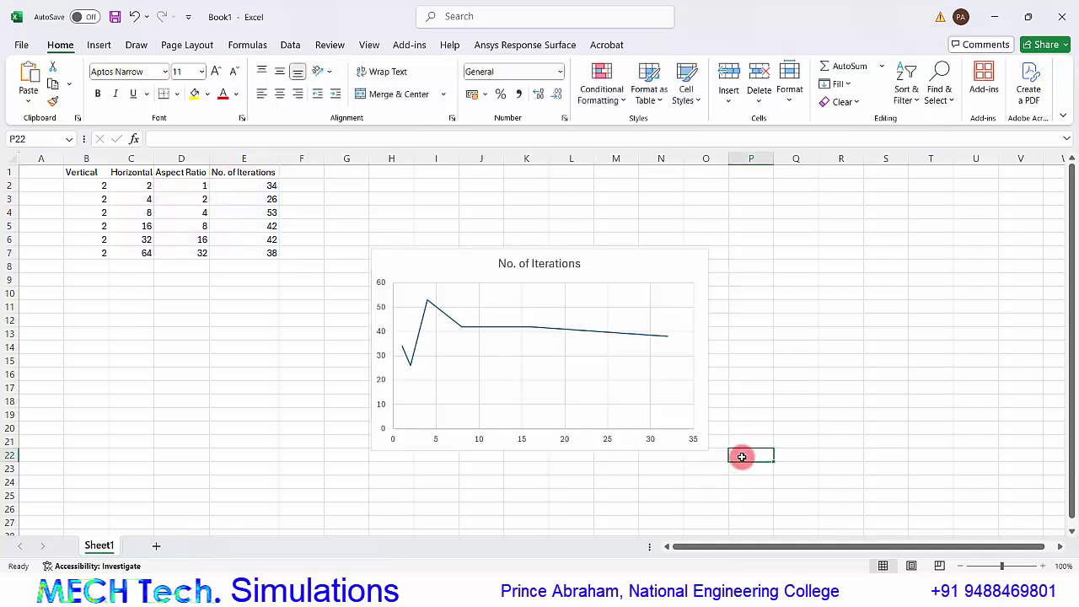